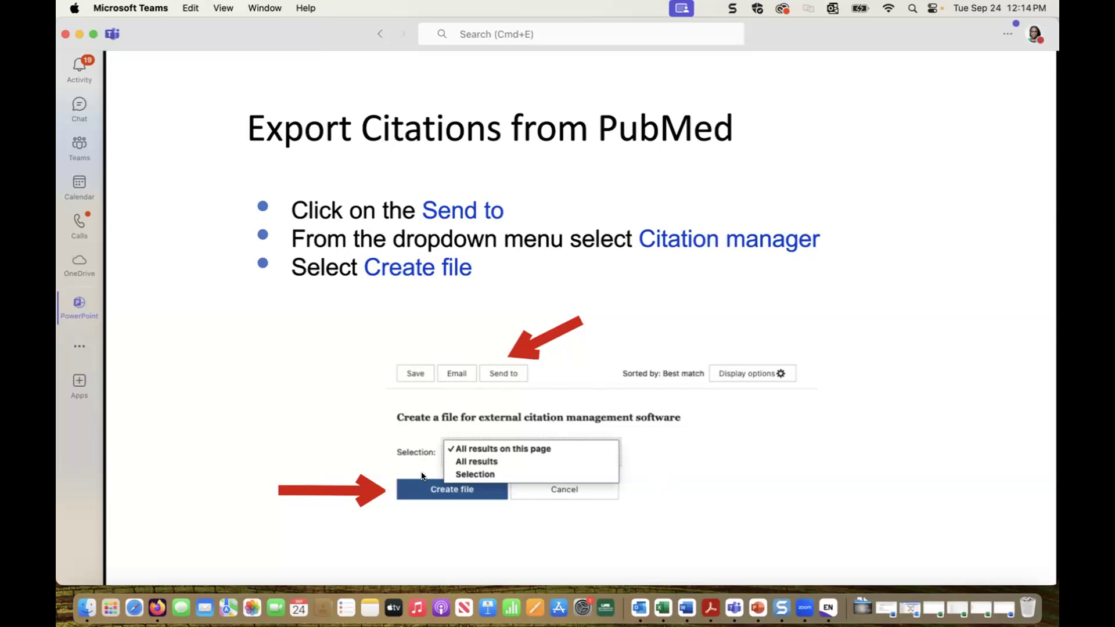
Step: Open PubMed in a new Firefox tab and search for 'diabetes'
{"action": "left_click", "coordinate": [156, 609]}
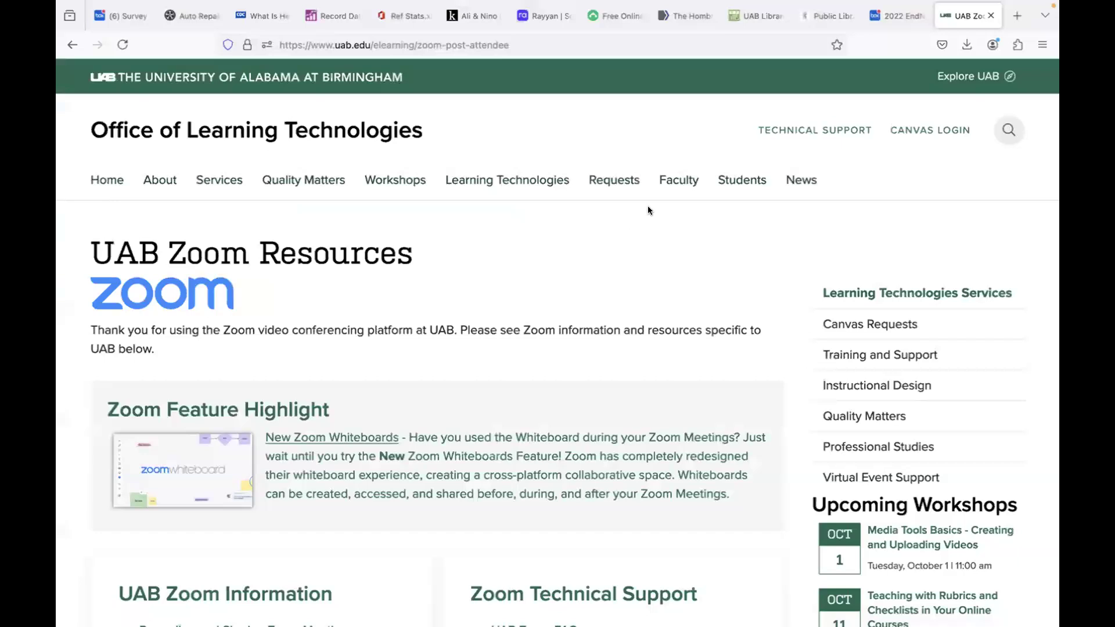
{"action": "left_click", "coordinate": [1017, 14]}
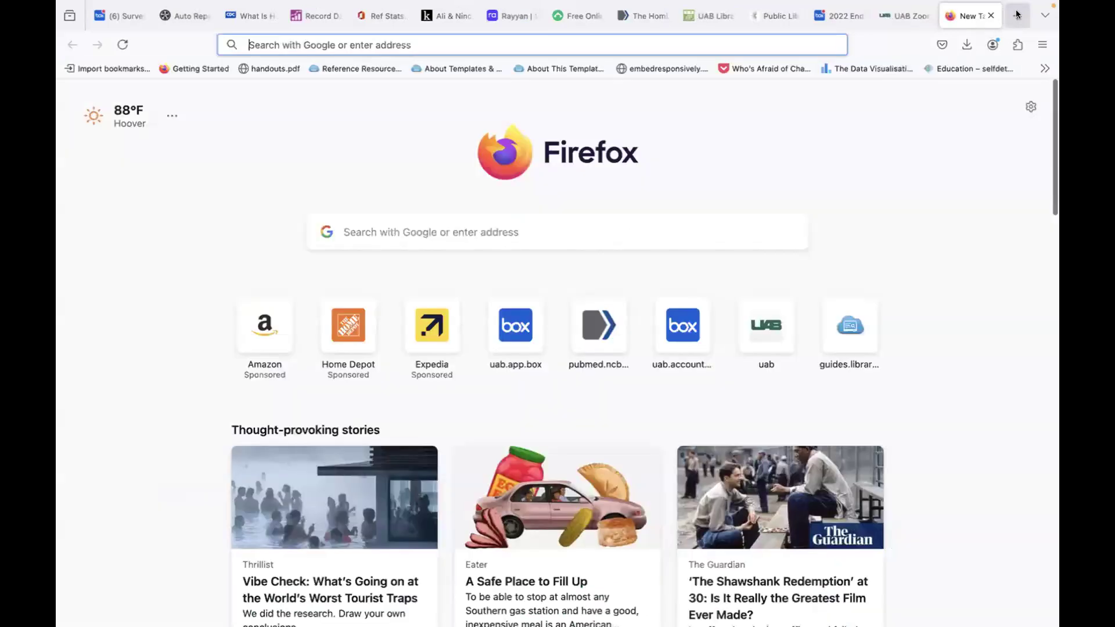
{"action": "type", "text": "pubmed.ncbi.nlm.nih.gov/"}
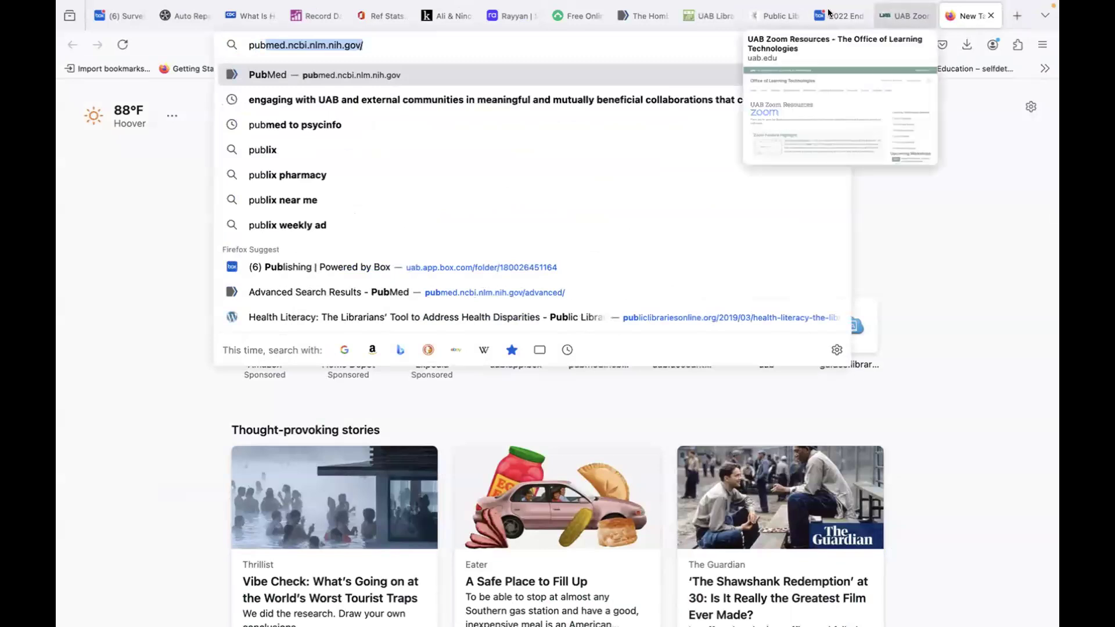
{"action": "left_click", "coordinate": [350, 74]}
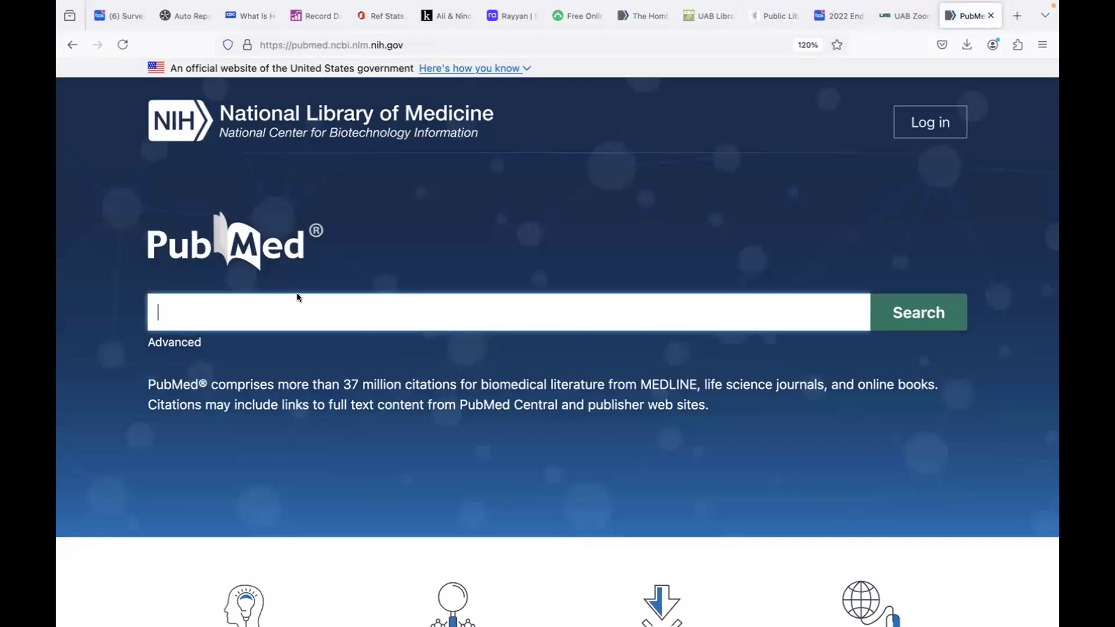
{"action": "type", "text": "diabest"}
{"action": "key", "text": "BackSpace"}
{"action": "key", "text": "BackSpace"}
{"action": "key", "text": "BackSpace"}
{"action": "type", "text": "te"}
{"action": "key", "text": "BackSpace"}
{"action": "key", "text": "BackSpace"}
{"action": "type", "text": "etes"}
{"action": "key", "text": "Return"}
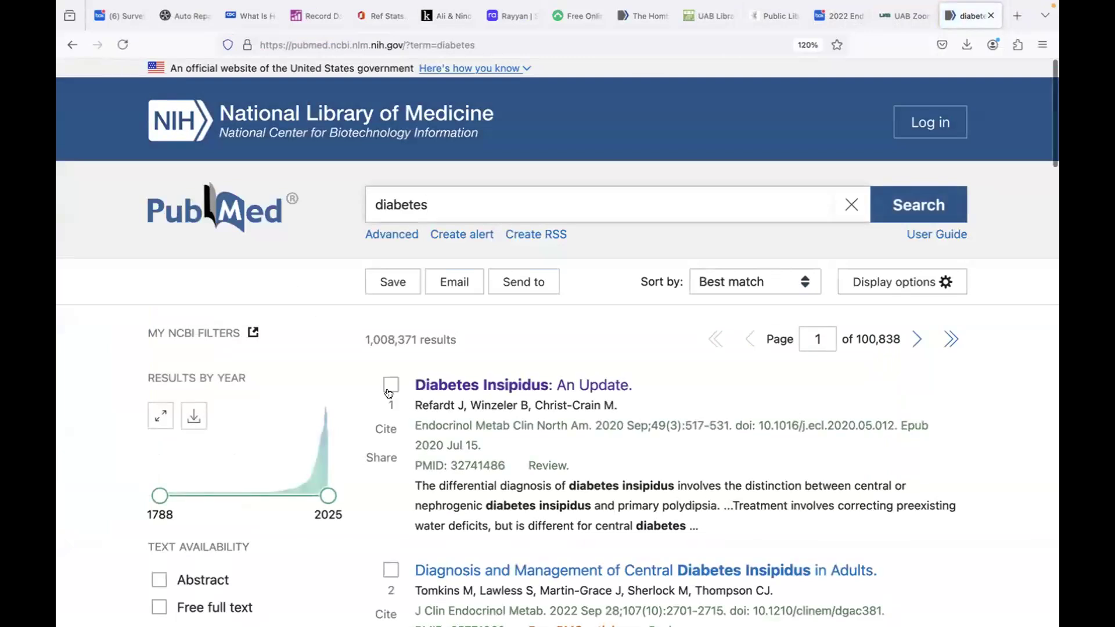
Step: Tick the An Update, Adipsic and Nephrogenic diabetes insipidus results
{"action": "left_click", "coordinate": [391, 385]}
{"action": "scroll", "coordinate": [521, 513], "scroll_direction": "down", "scroll_amount": 1}
{"action": "scroll", "coordinate": [521, 512], "scroll_direction": "down", "scroll_amount": 3}
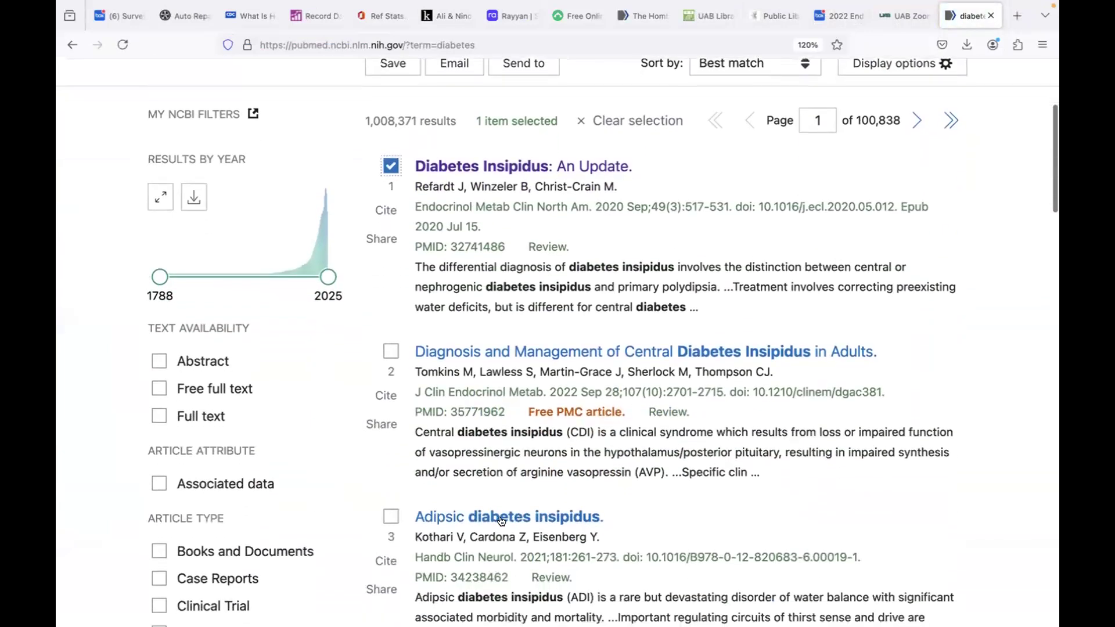
{"action": "left_click", "coordinate": [391, 514]}
{"action": "scroll", "coordinate": [394, 514], "scroll_direction": "down", "scroll_amount": 3}
{"action": "left_click", "coordinate": [391, 467]}
{"action": "scroll", "coordinate": [520, 465], "scroll_direction": "up", "scroll_amount": 6}
{"action": "scroll", "coordinate": [520, 466], "scroll_direction": "up", "scroll_amount": 2}
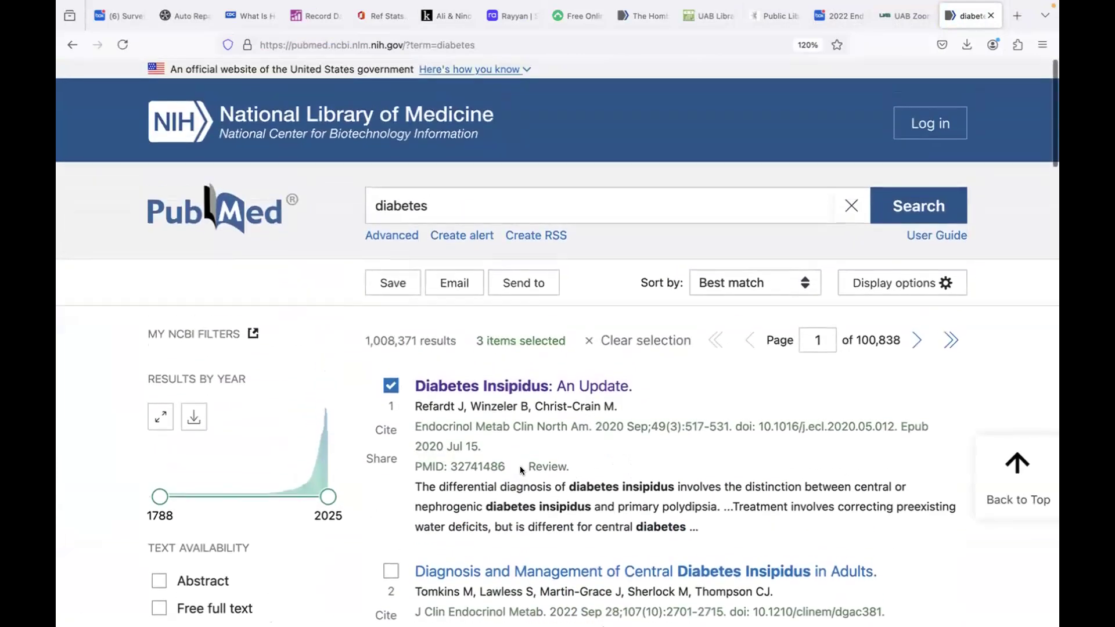
Step: Send the three selected results to a citation-manager file
{"action": "left_click", "coordinate": [539, 281]}
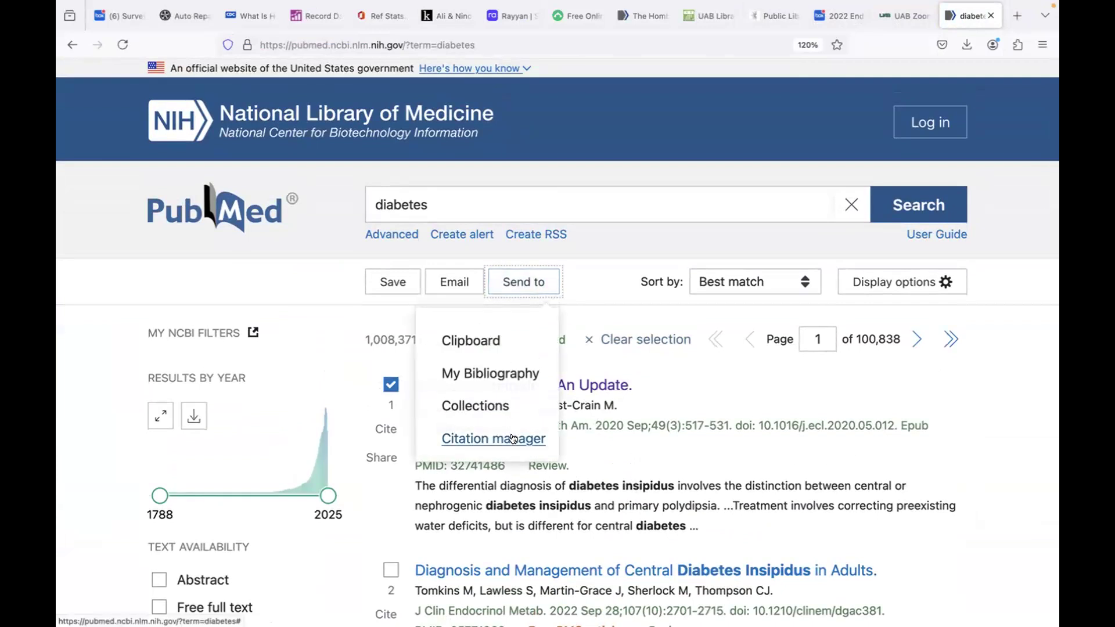
{"action": "left_click", "coordinate": [513, 438]}
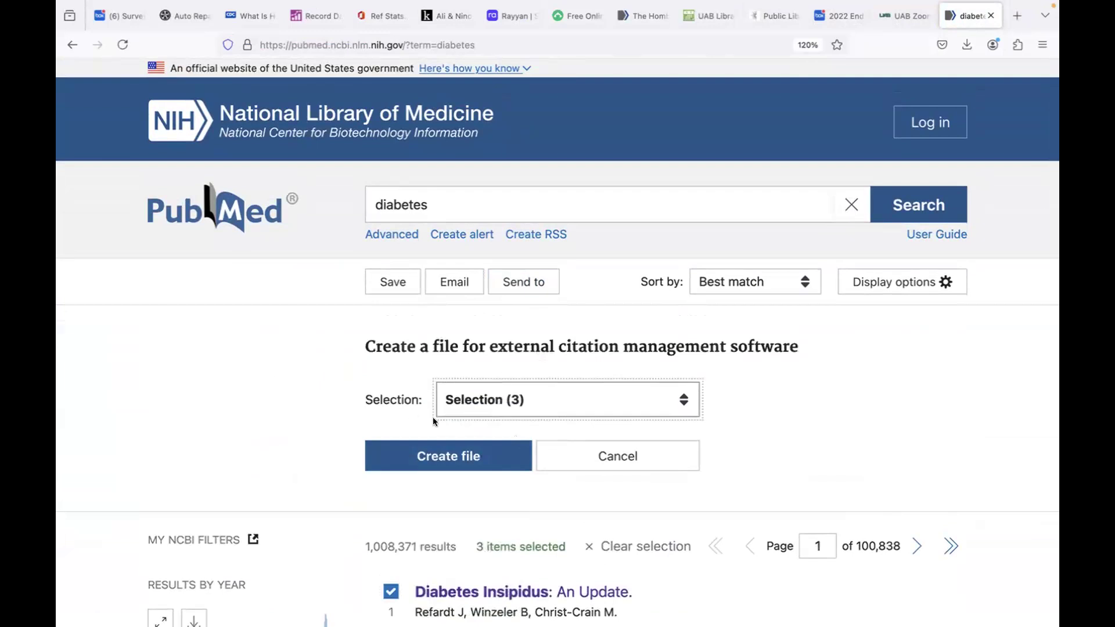
{"action": "left_click", "coordinate": [451, 458]}
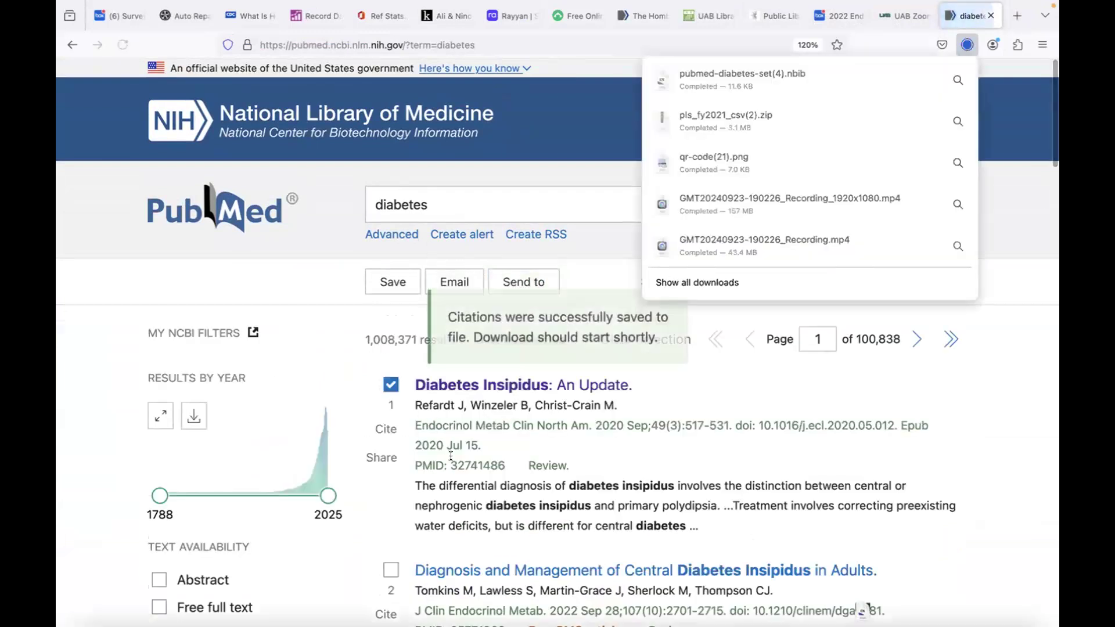
Step: Open the downloaded .nbib file and import it into EndNote Tutorial.enl
{"action": "left_click", "coordinate": [719, 76]}
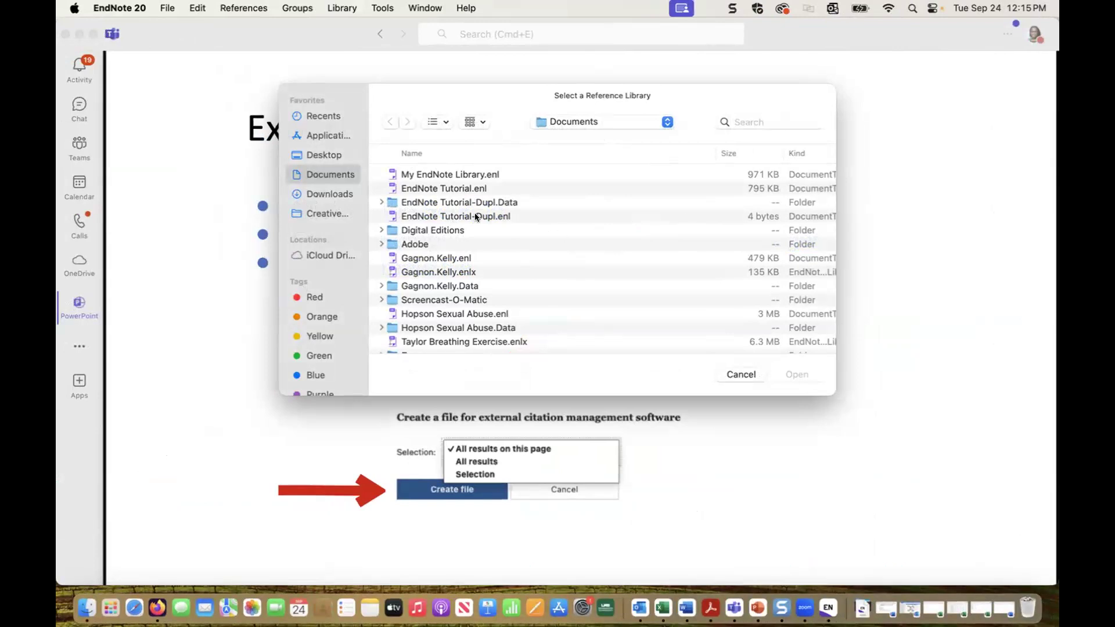
{"action": "left_click", "coordinate": [449, 188]}
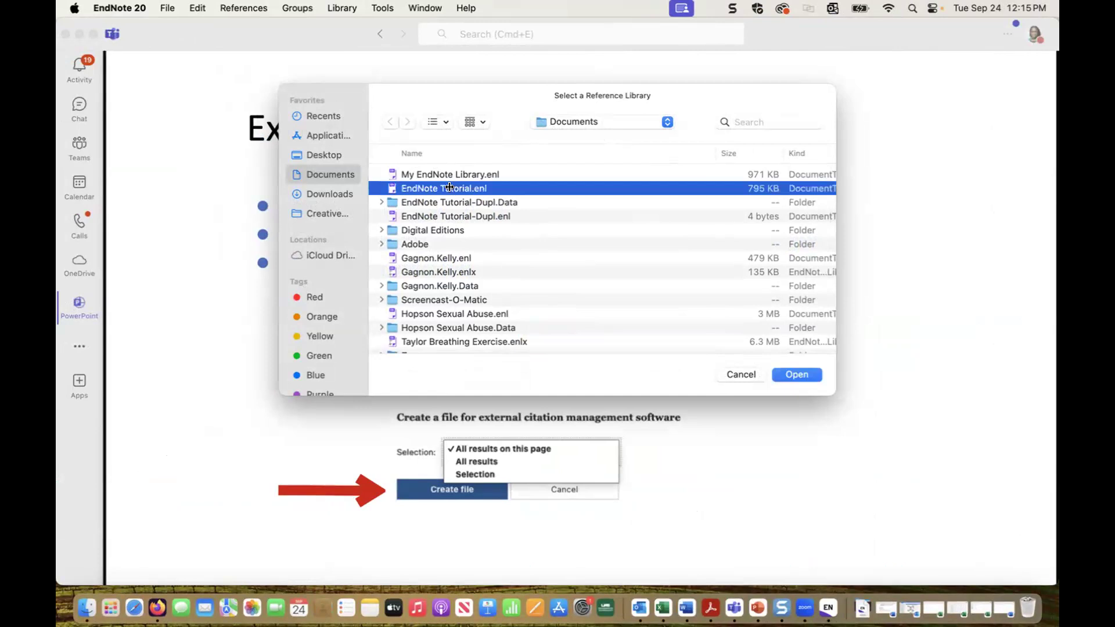
{"action": "double_click", "coordinate": [450, 188]}
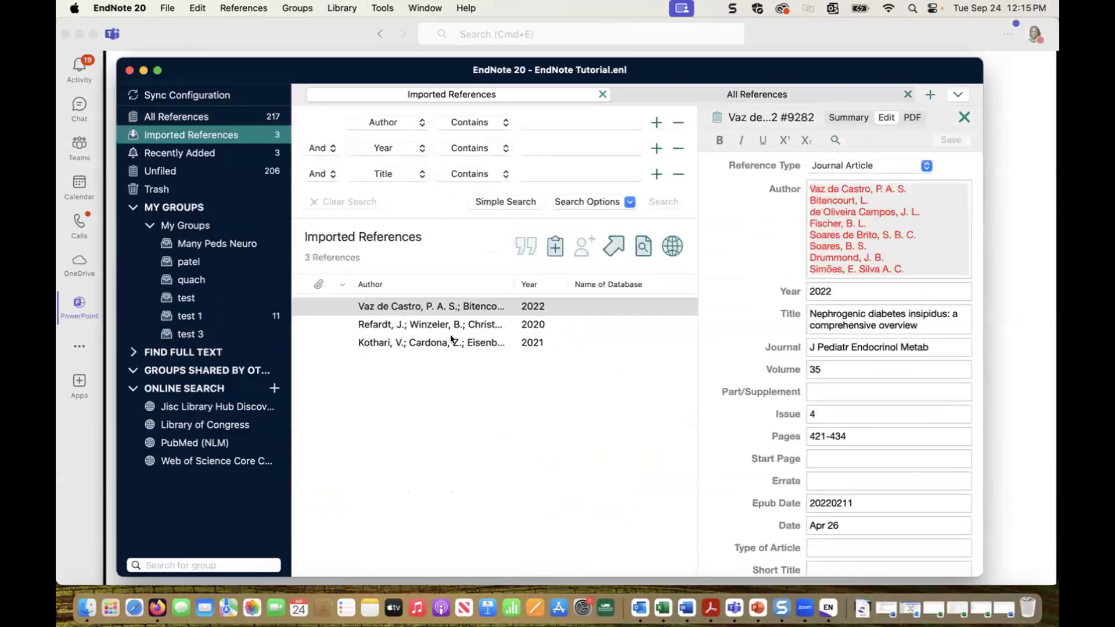
Step: Close EndNote and change the PubMed selection to only Central Diabetes Insipidus in Adults
{"action": "left_click", "coordinate": [129, 70]}
{"action": "key", "text": "ctrl+Right"}
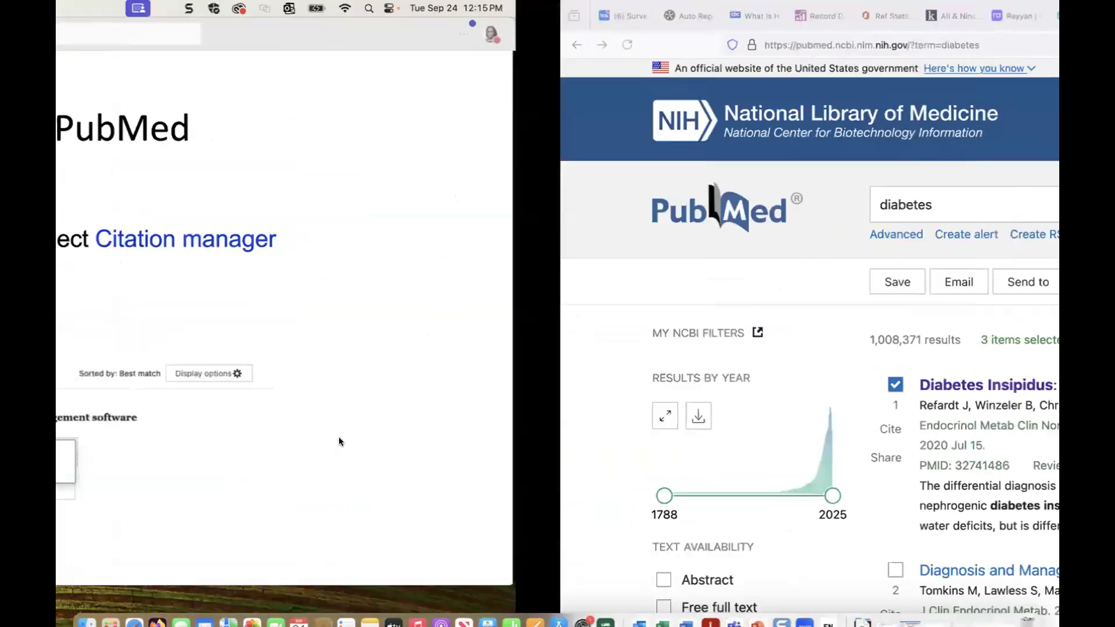
{"action": "left_click", "coordinate": [390, 385]}
{"action": "scroll", "coordinate": [389, 325], "scroll_direction": "down", "scroll_amount": 7}
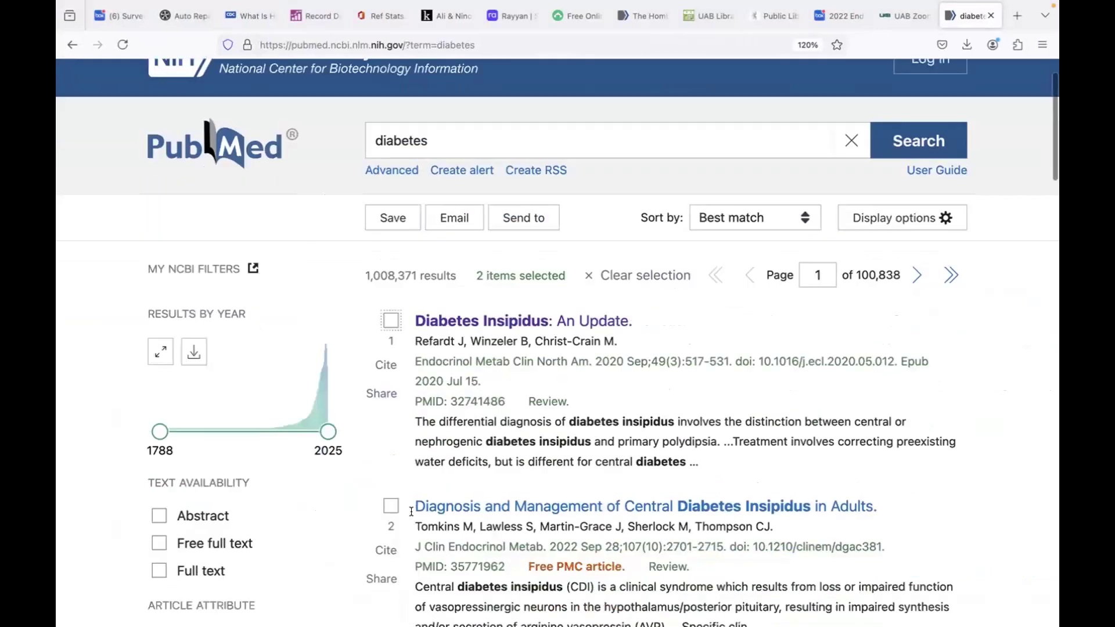
{"action": "left_click", "coordinate": [391, 310]}
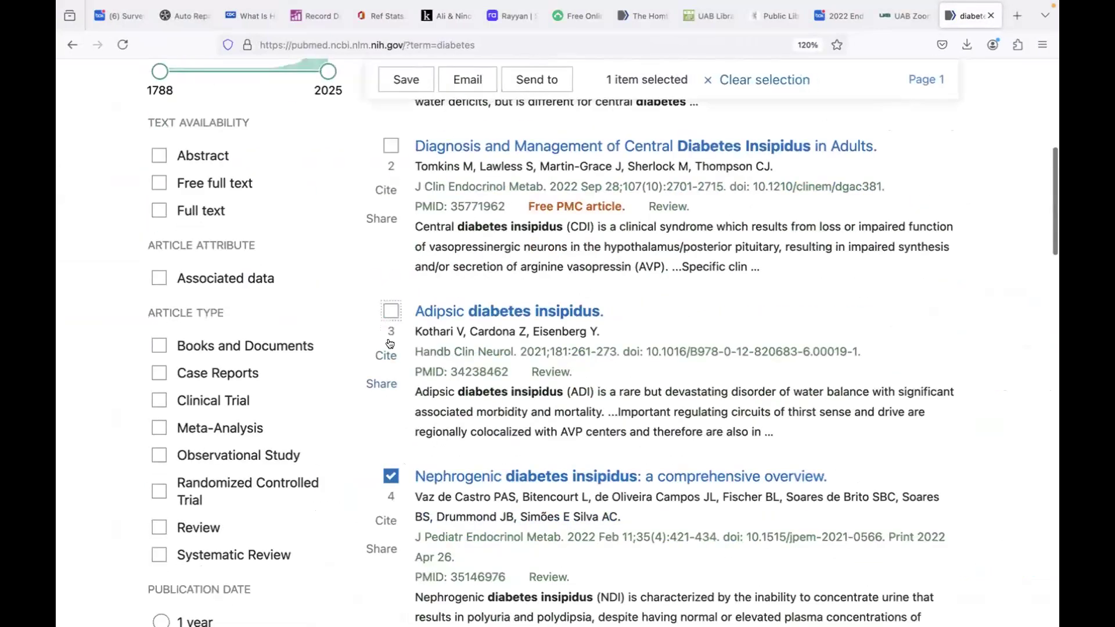
{"action": "left_click", "coordinate": [391, 476]}
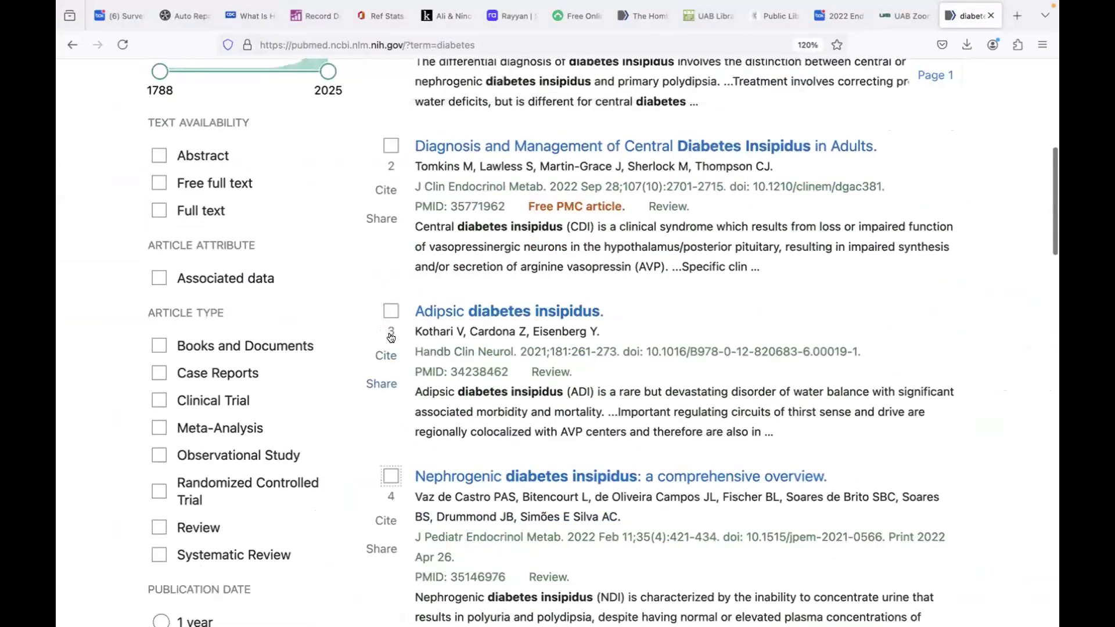
{"action": "left_click", "coordinate": [391, 146]}
{"action": "scroll", "coordinate": [471, 219], "scroll_direction": "up", "scroll_amount": 2}
{"action": "scroll", "coordinate": [471, 219], "scroll_direction": "up", "scroll_amount": 6}
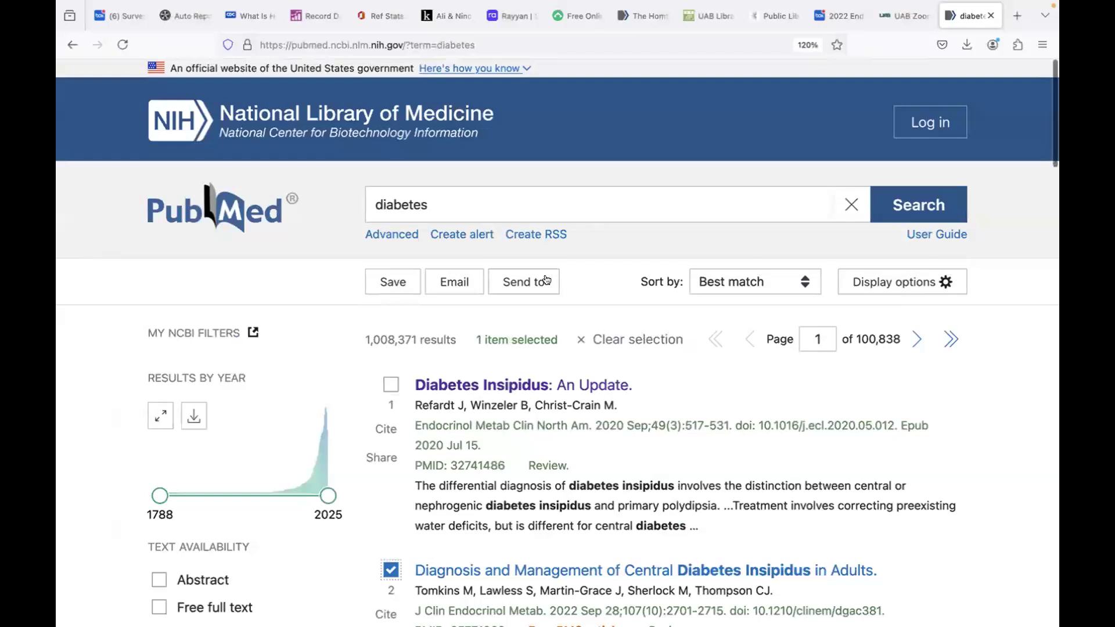
Step: Send that single article to a new citation-manager file
{"action": "left_click", "coordinate": [534, 282]}
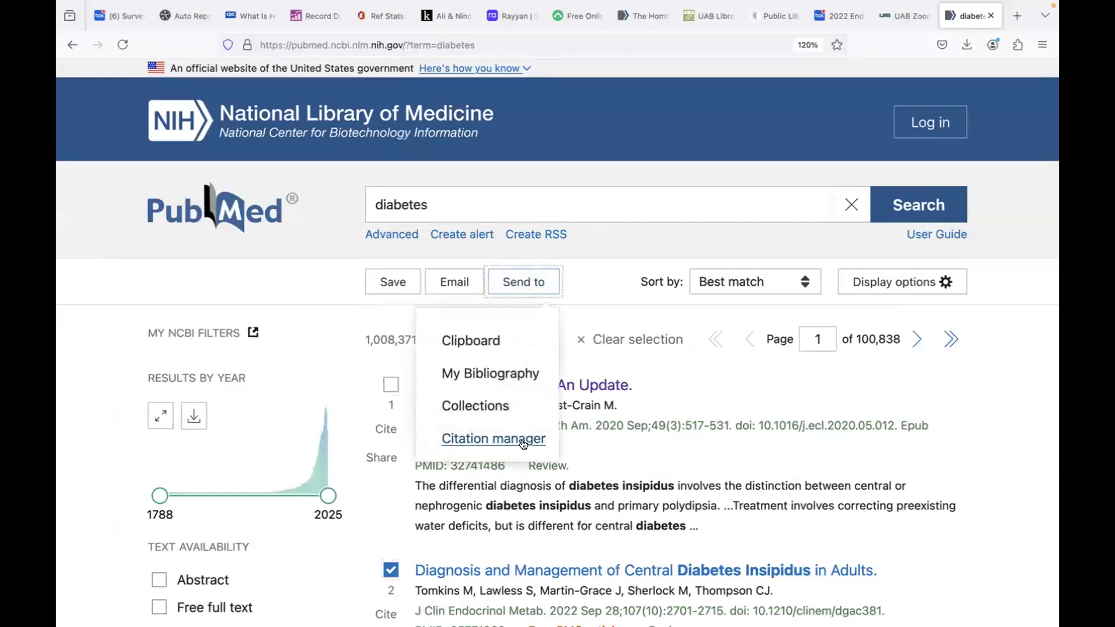
{"action": "left_click", "coordinate": [526, 437]}
{"action": "left_click", "coordinate": [465, 452]}
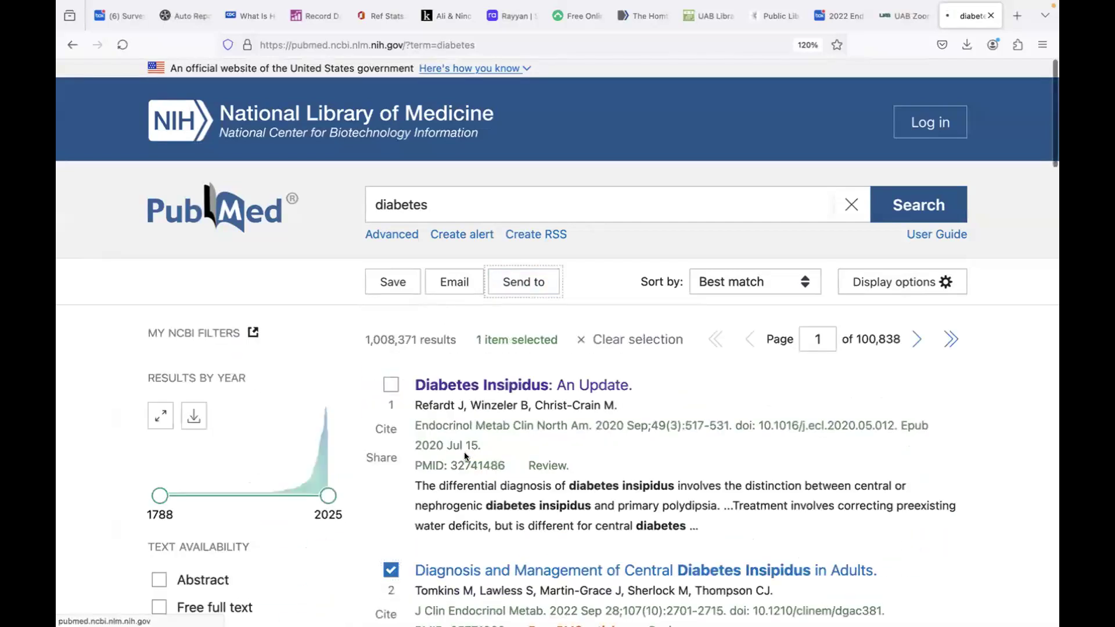
Step: Import the new .nbib into EndNote Tutorial.enl, then minimize the EndNote window
{"action": "left_click", "coordinate": [745, 74]}
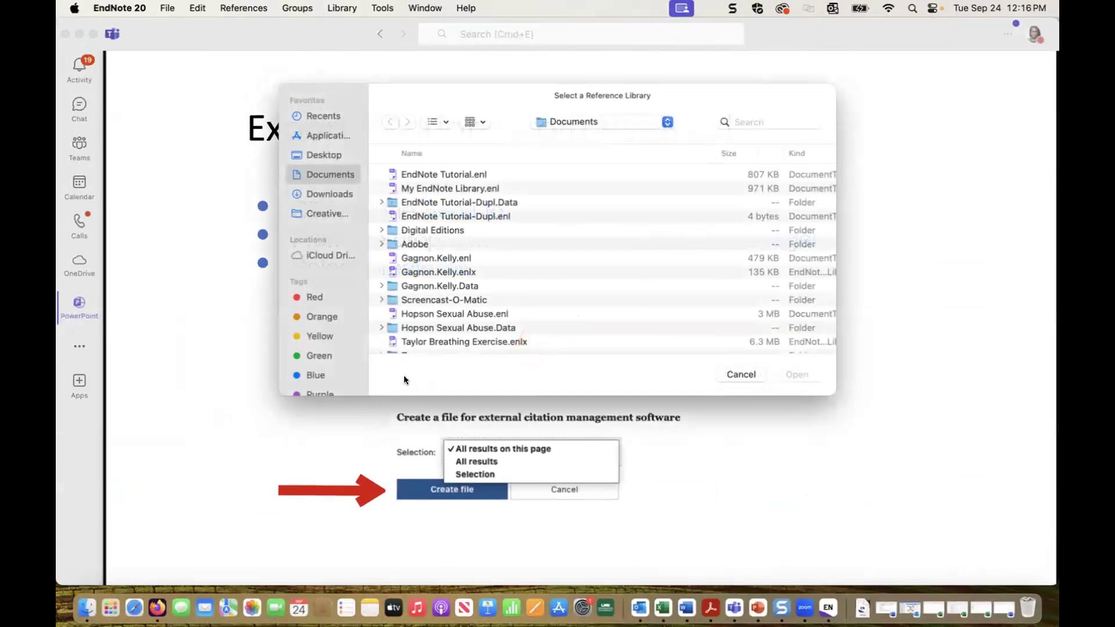
{"action": "left_click", "coordinate": [430, 172]}
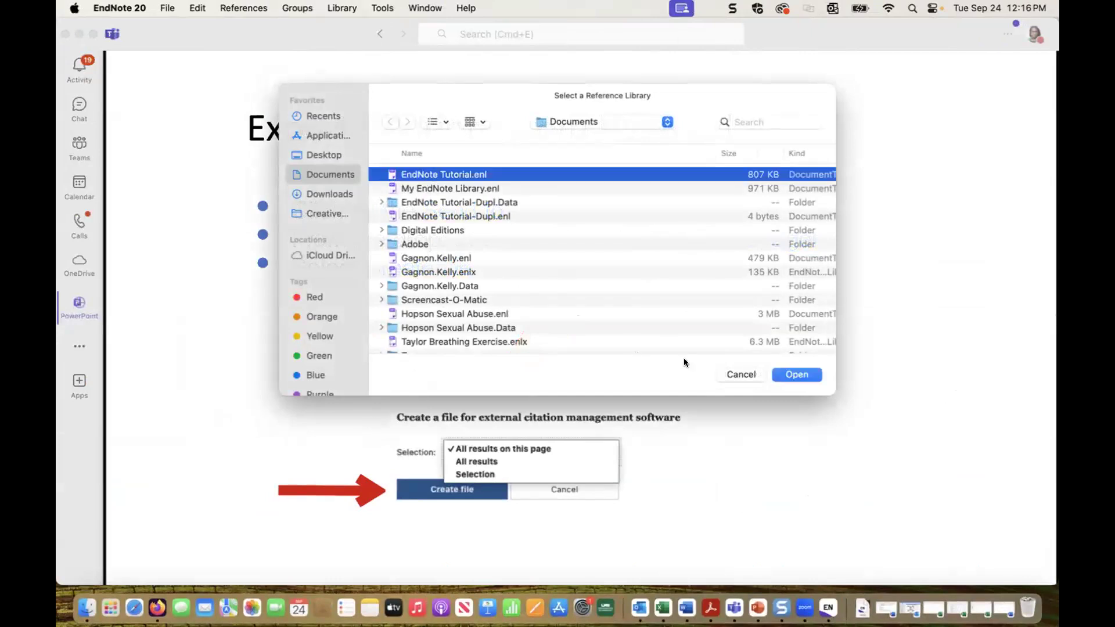
{"action": "left_click", "coordinate": [797, 375]}
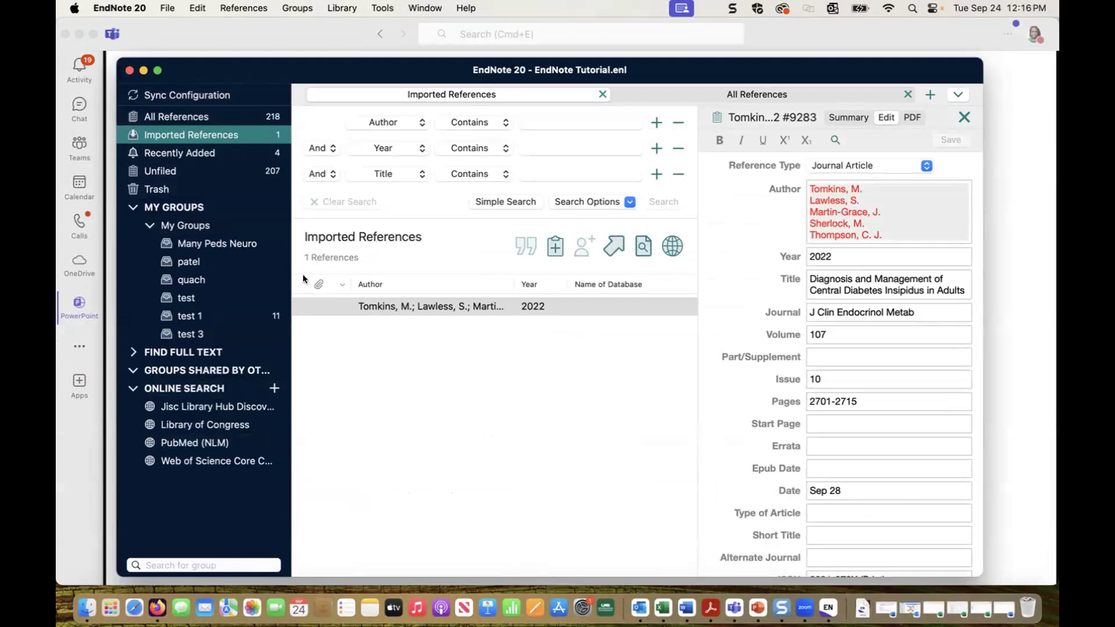
{"action": "left_click", "coordinate": [144, 71]}
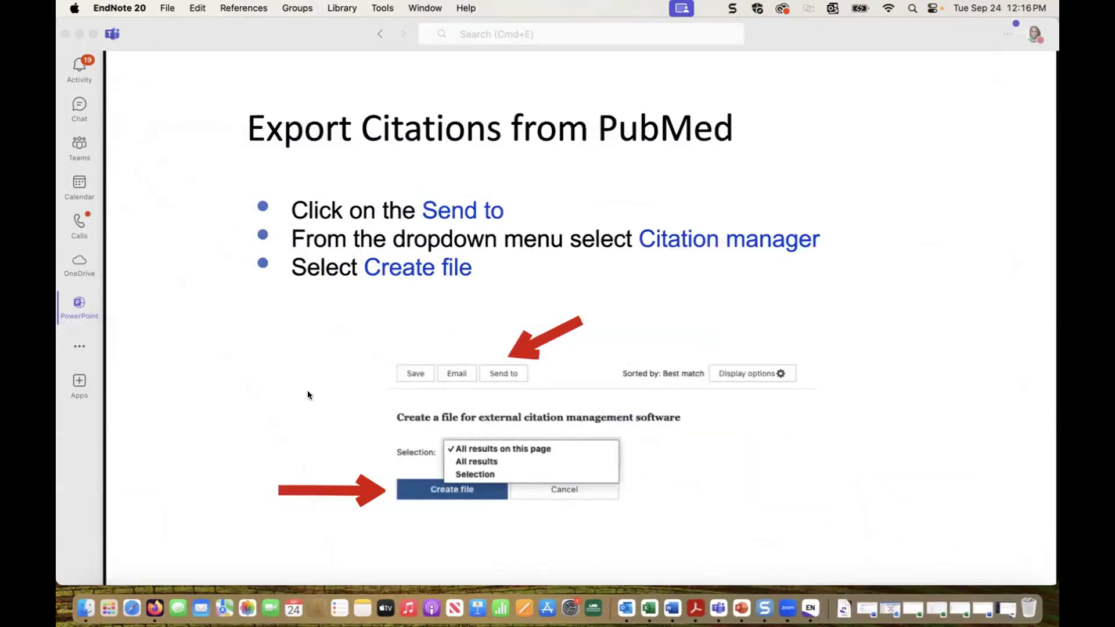
Step: Advance the Teams slides to Export Citations from EBSCO, then restore the EndNote Tutorial library
{"action": "left_click", "coordinate": [308, 391]}
{"action": "left_click", "coordinate": [308, 350]}
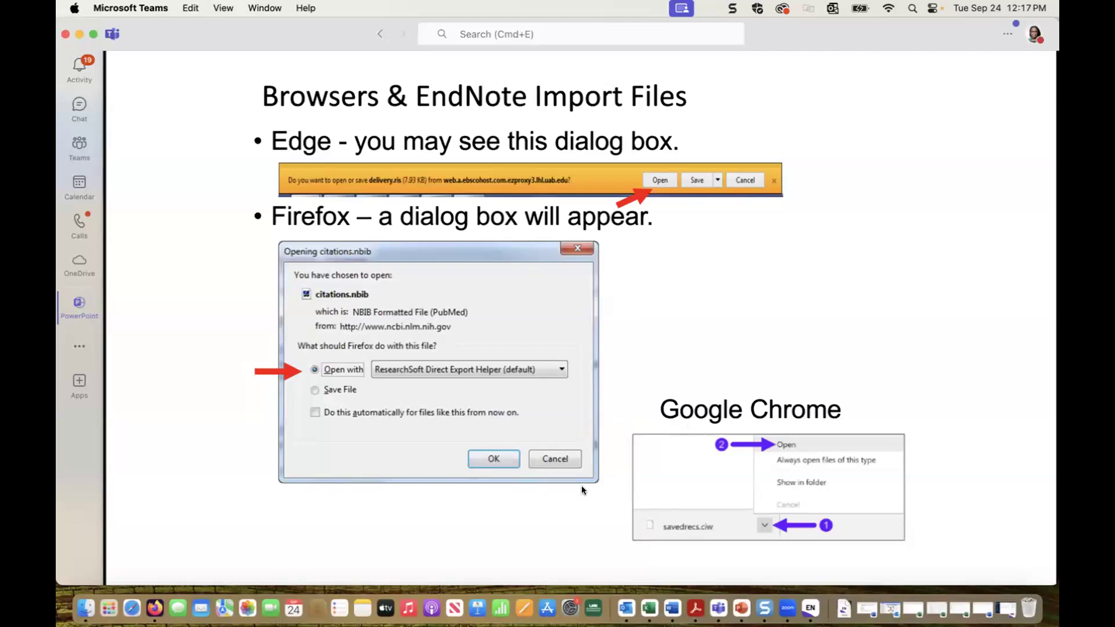
{"action": "key", "text": "Right"}
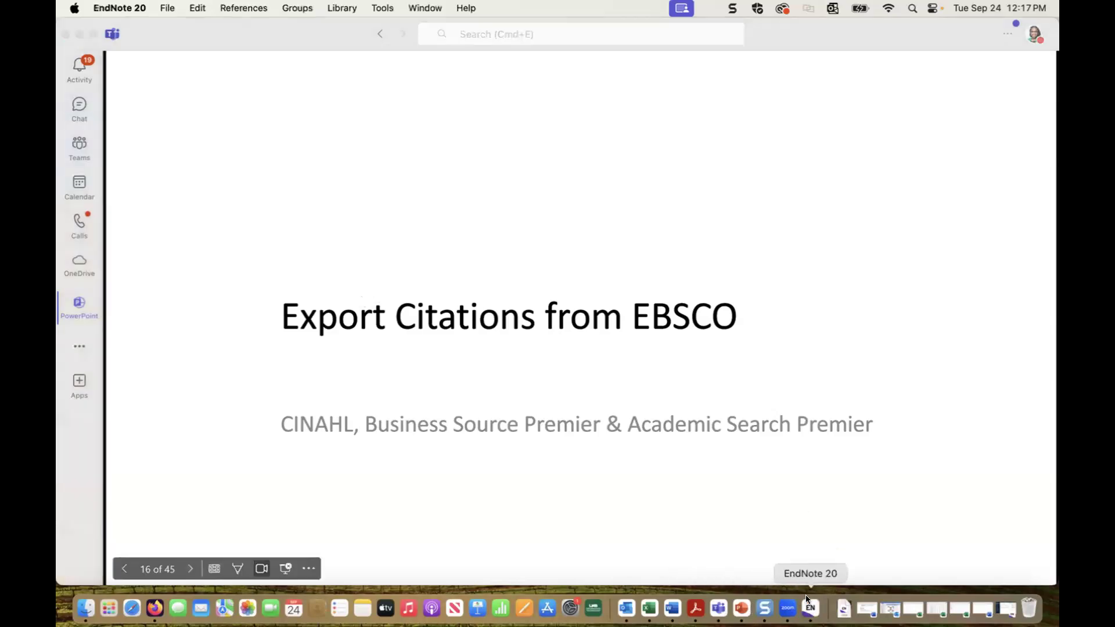
{"action": "left_click", "coordinate": [1001, 606]}
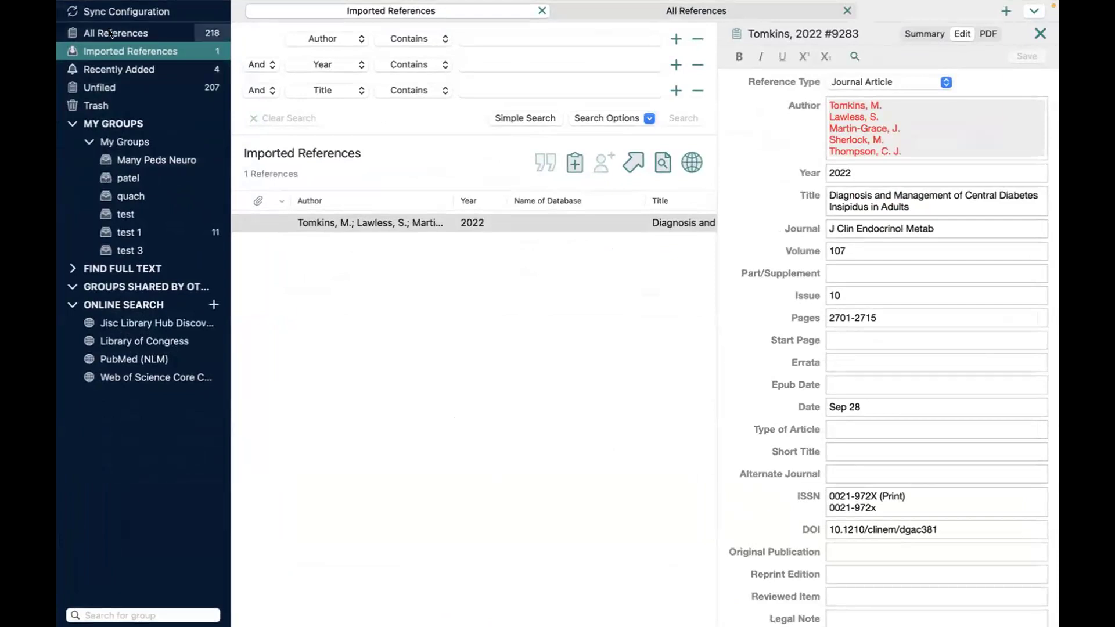
Step: View All References (218), Imported References, then the 4 Recently Added diabetes insipidus references
{"action": "left_click", "coordinate": [110, 33]}
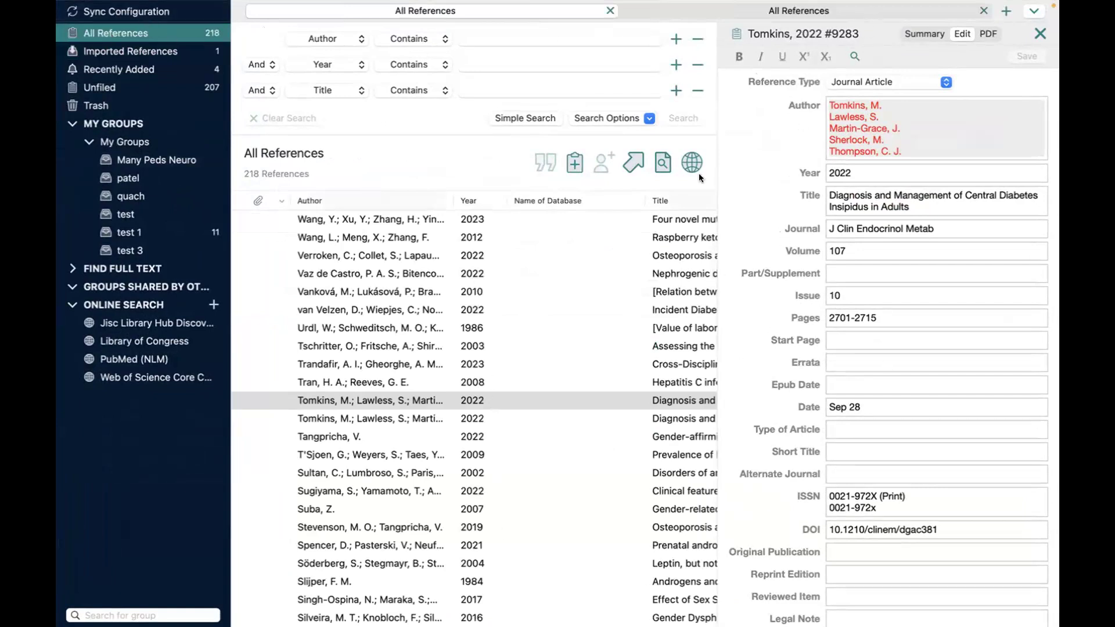
{"action": "left_click", "coordinate": [156, 52]}
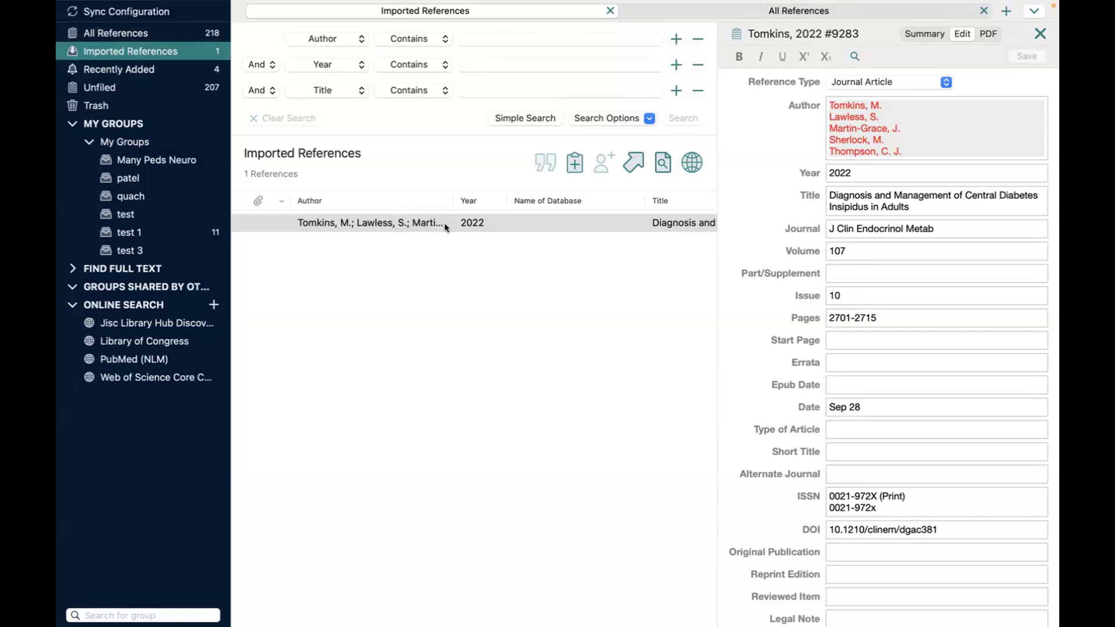
{"action": "left_click", "coordinate": [122, 70]}
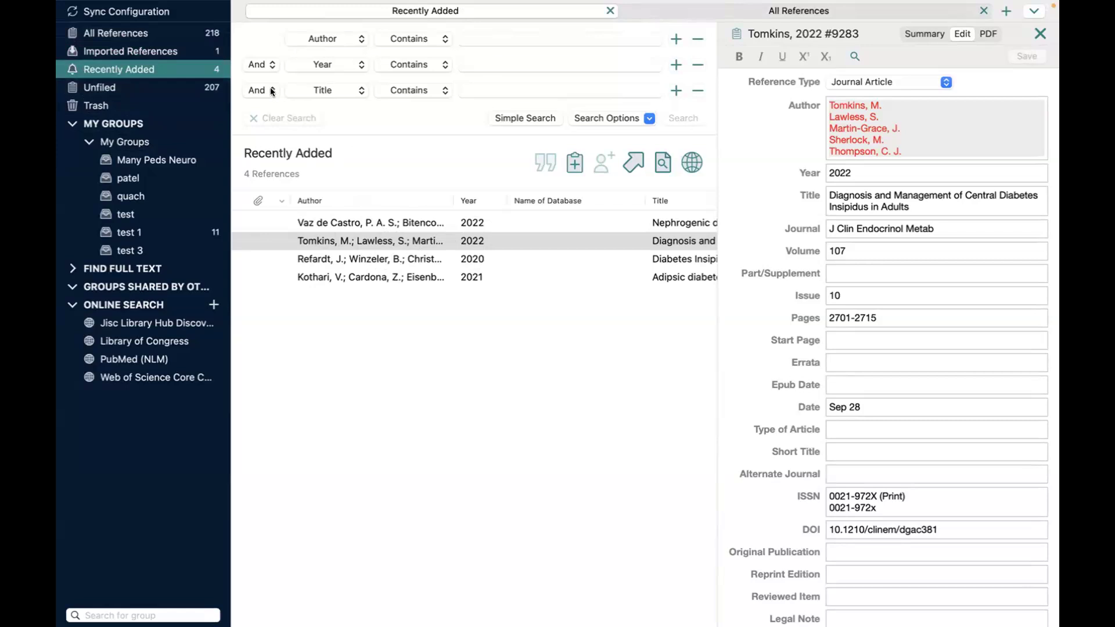
Step: Look through Imported References, Unfiled and the empty Trash, then list My Groups' 11 references
{"action": "left_click", "coordinate": [150, 53]}
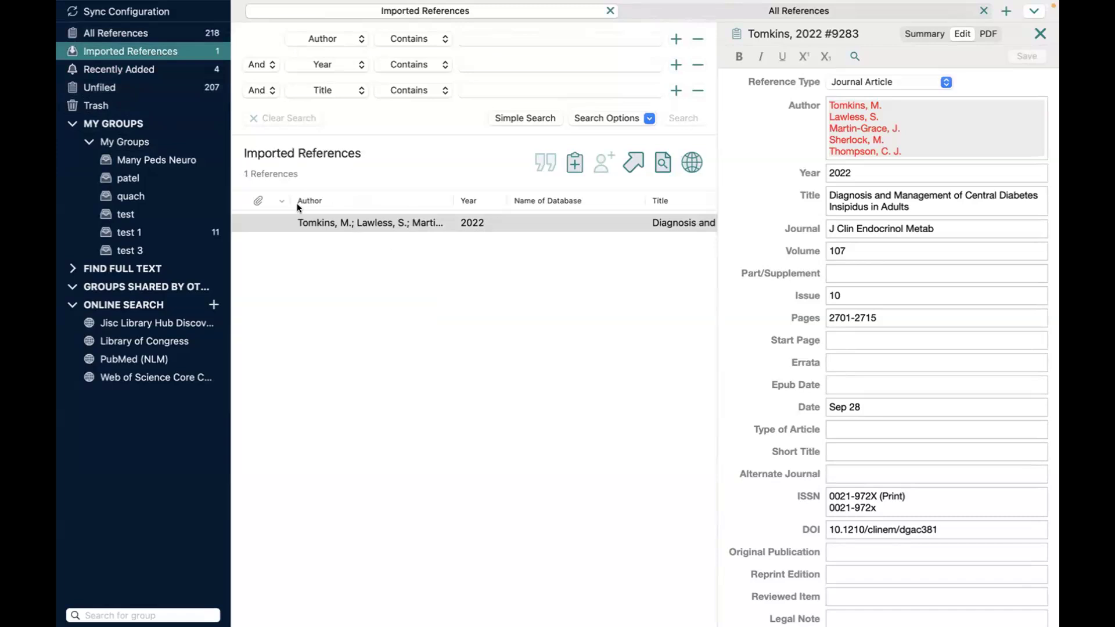
{"action": "left_click", "coordinate": [107, 92]}
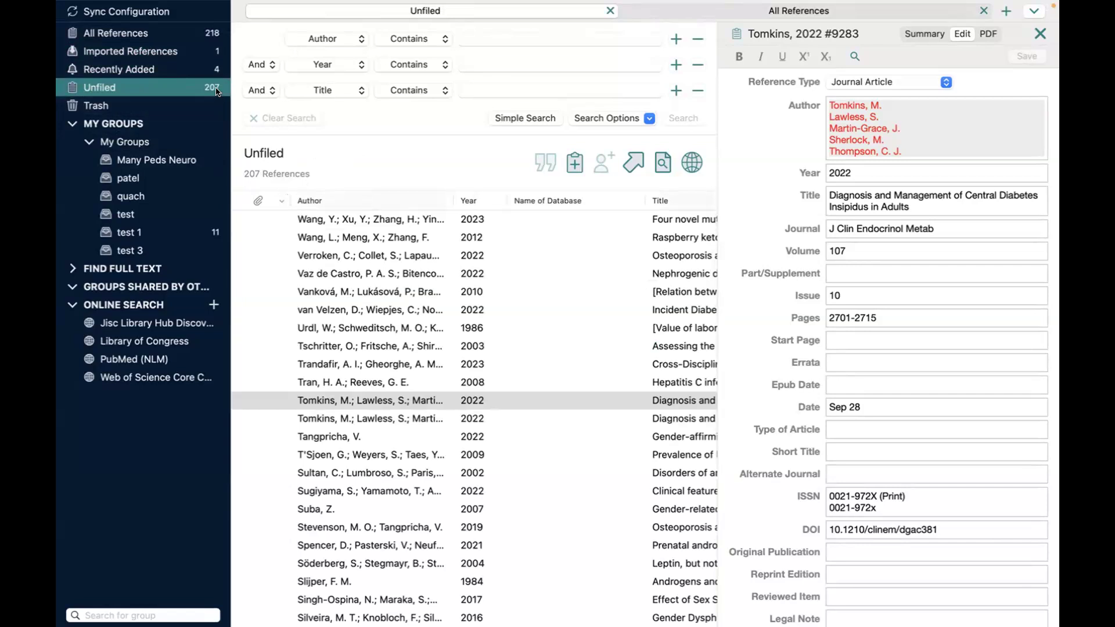
{"action": "left_click", "coordinate": [98, 110]}
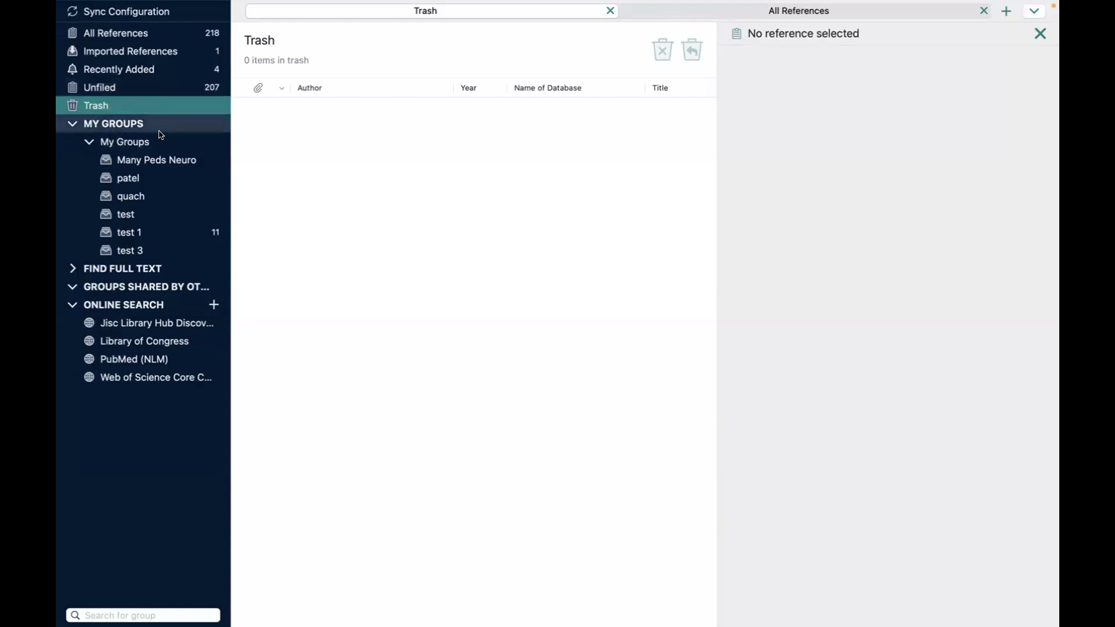
{"action": "left_click", "coordinate": [132, 142]}
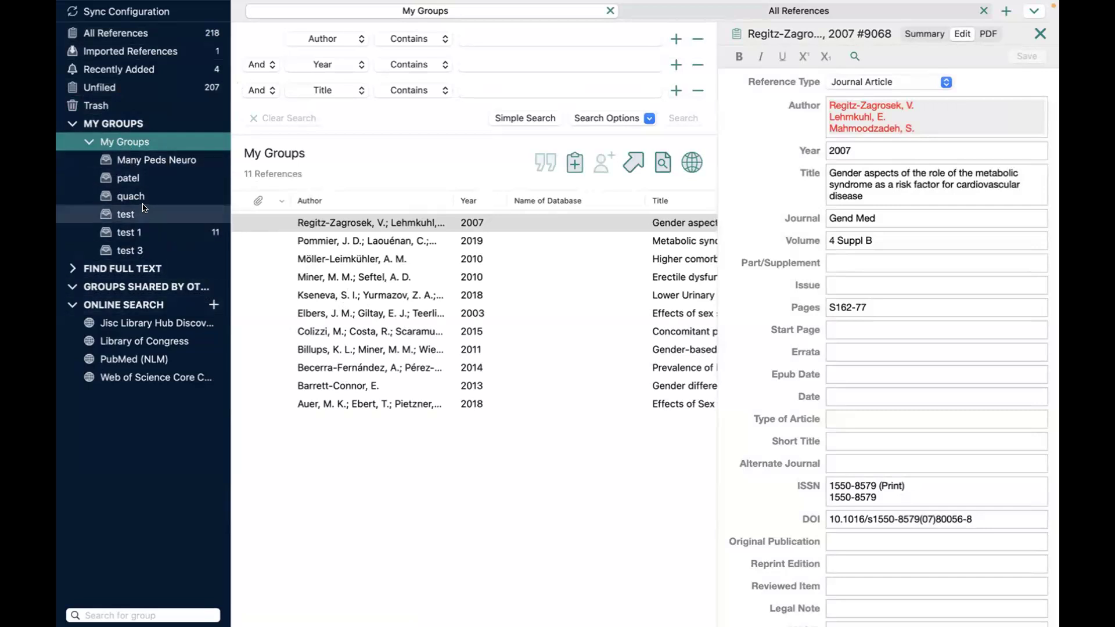
Step: Create a new group named 'test 5' under My Groups
{"action": "right_click", "coordinate": [139, 143]}
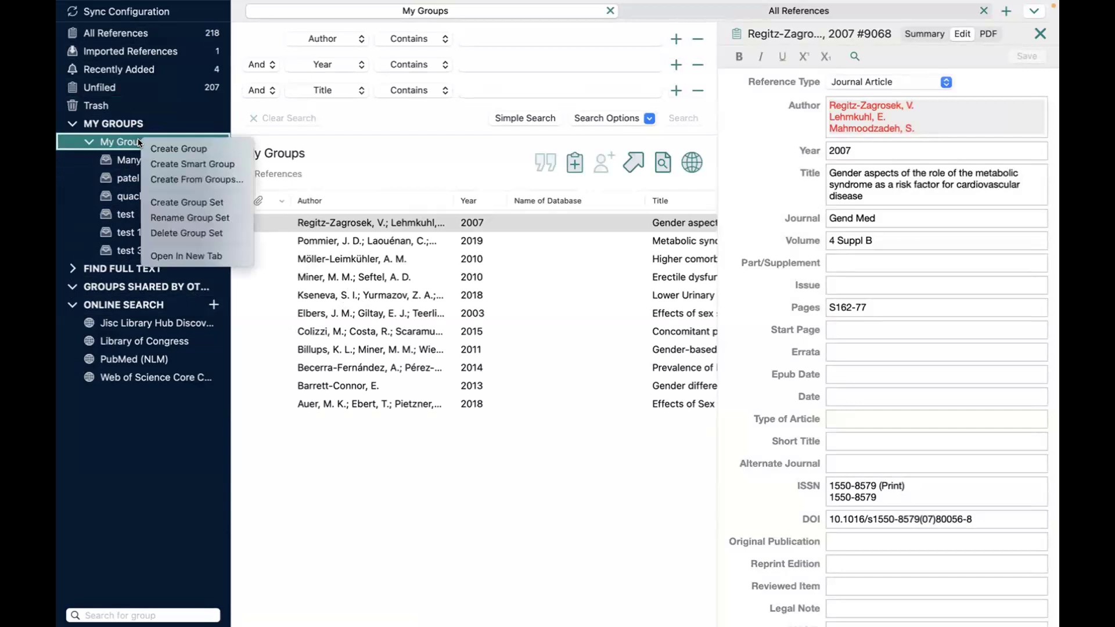
{"action": "left_click", "coordinate": [187, 150]}
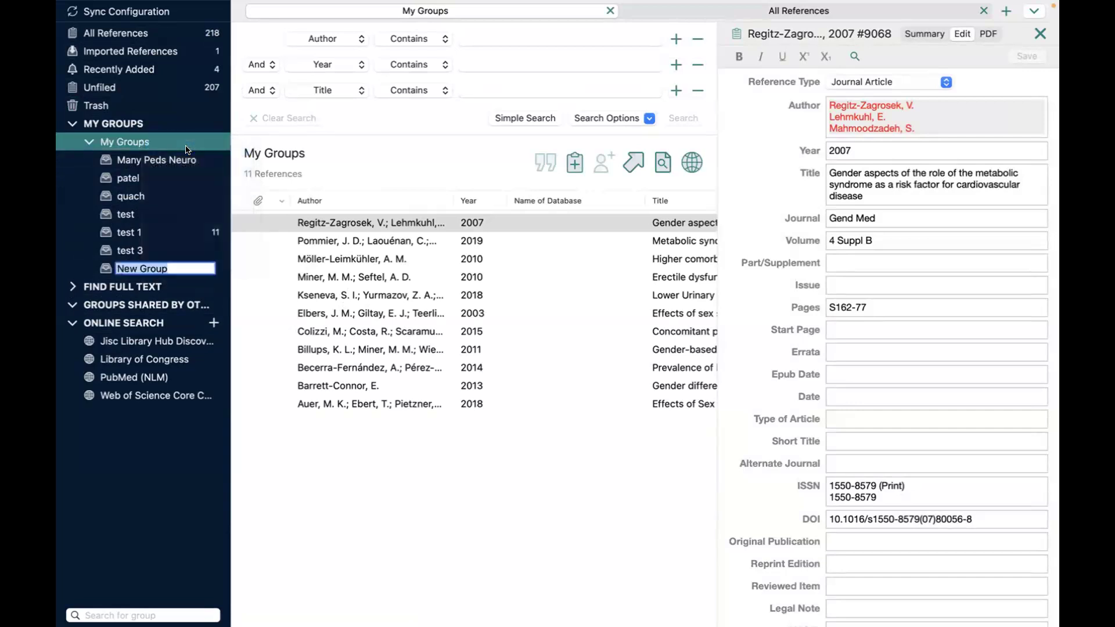
{"action": "type", "text": "test 5"}
{"action": "key", "text": "Return"}
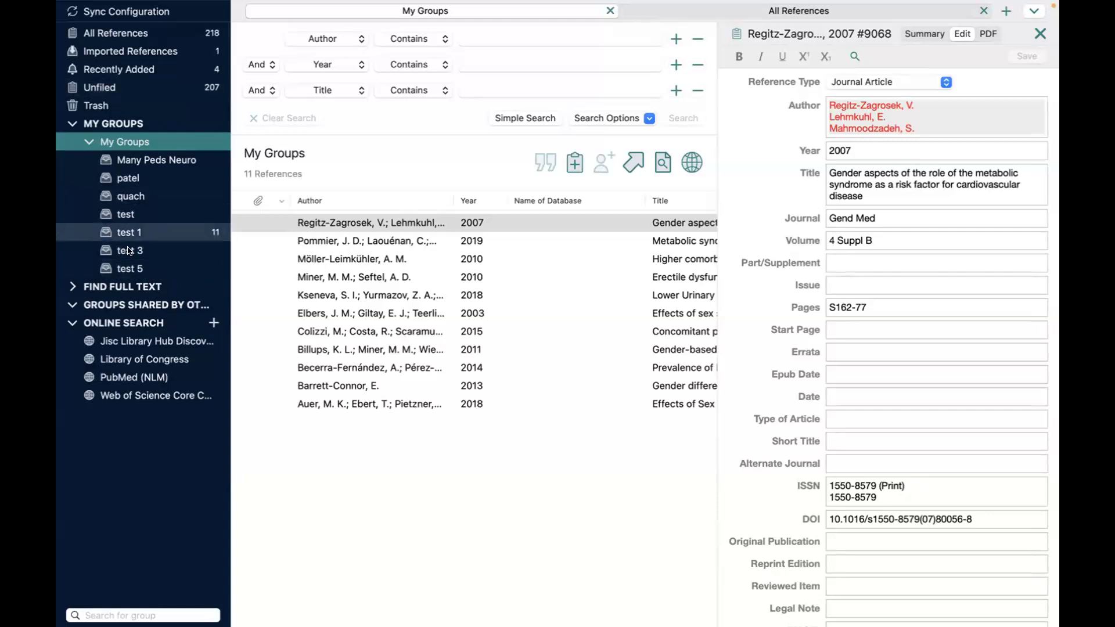
{"action": "left_click", "coordinate": [148, 269]}
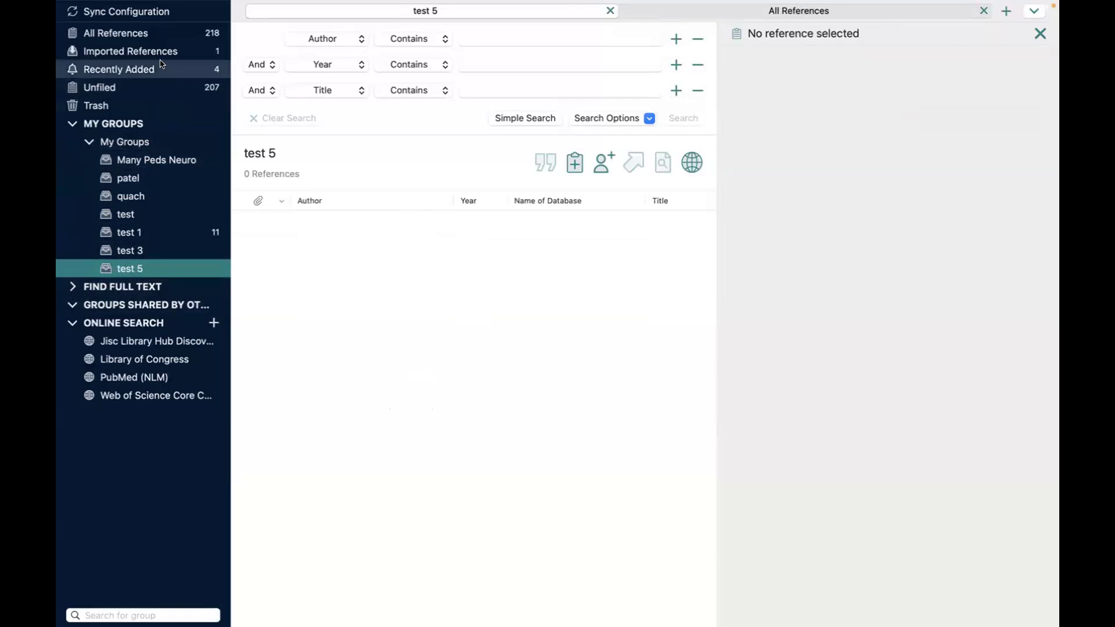
Step: Drag the four unfiled references from Yahyaoui to Wisniewski into test 5 and review My Groups
{"action": "left_click", "coordinate": [148, 87]}
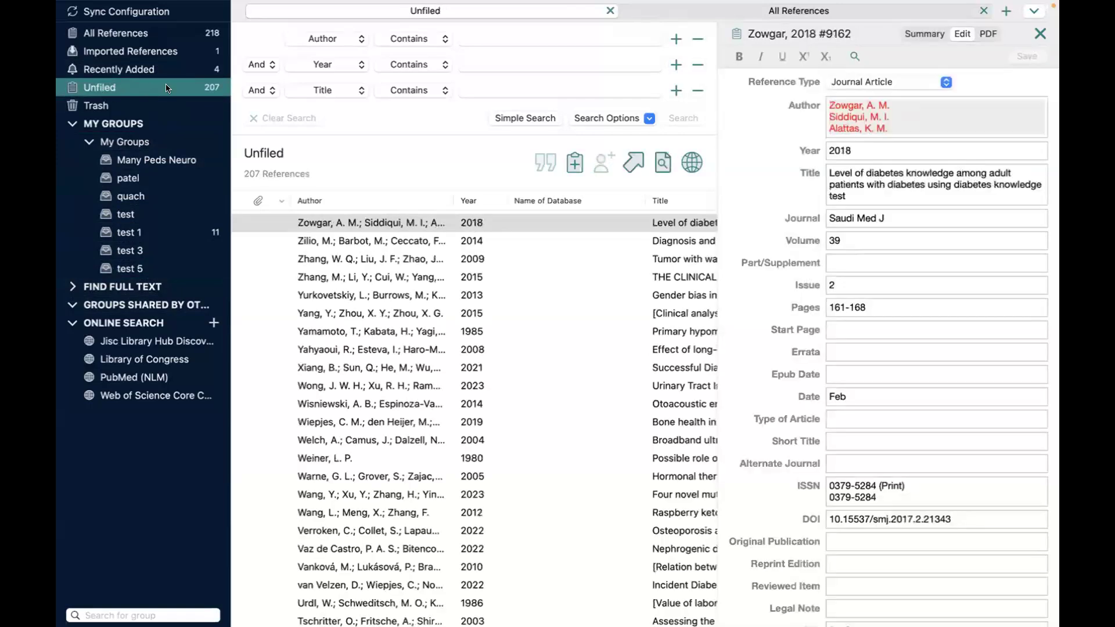
{"action": "left_click", "coordinate": [368, 348]}
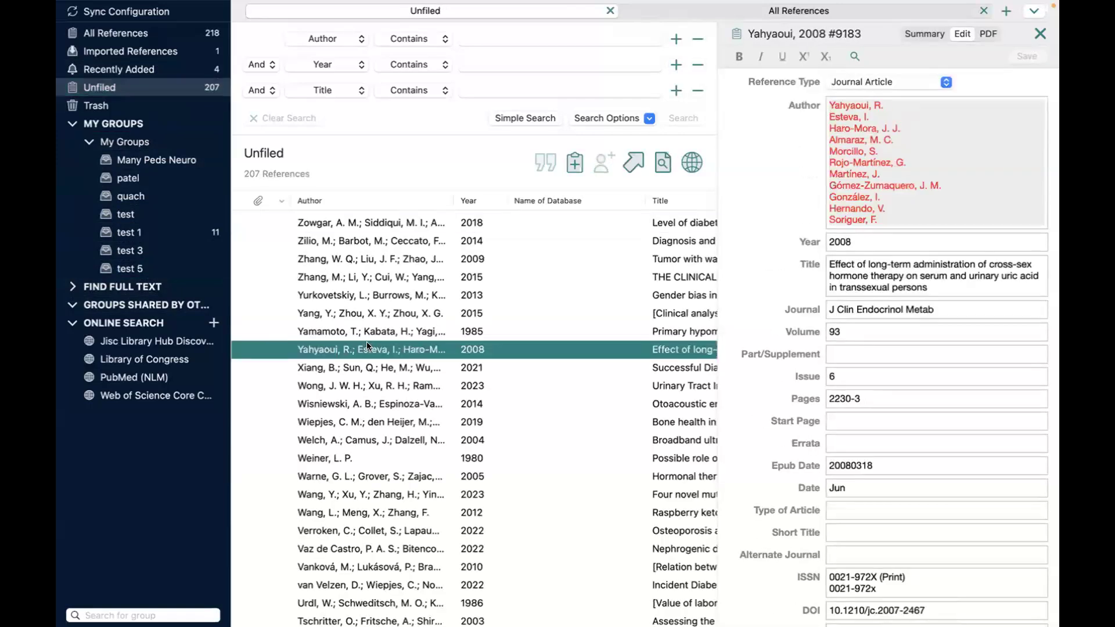
{"action": "left_click", "coordinate": [384, 402], "text": "shift"}
{"action": "left_click_drag", "start_coordinate": [392, 368], "coordinate": [167, 273]}
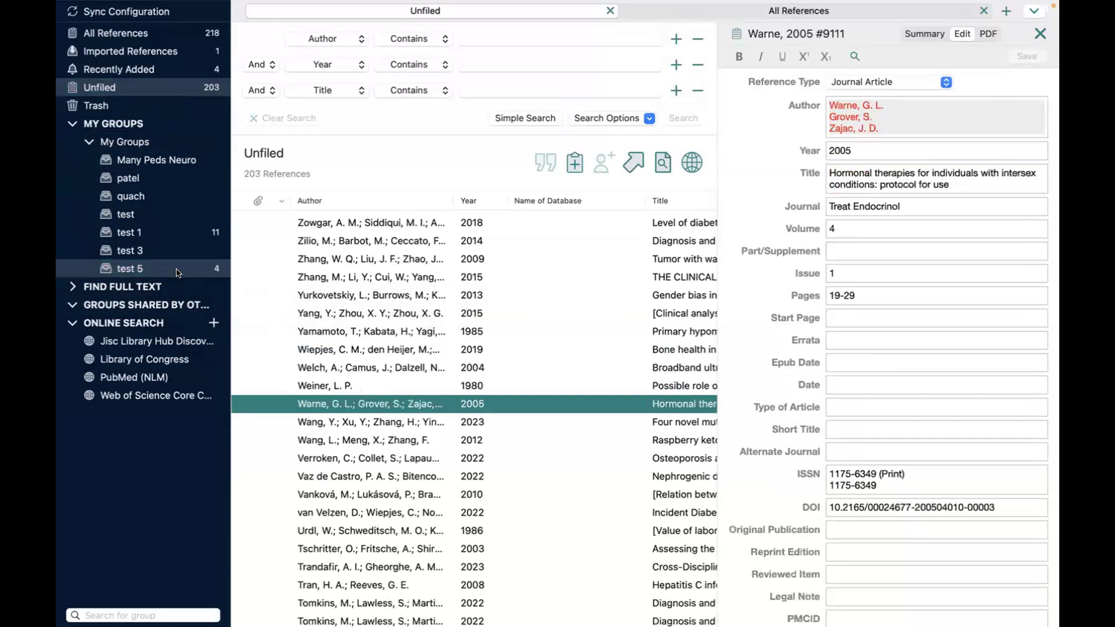
{"action": "left_click", "coordinate": [132, 268]}
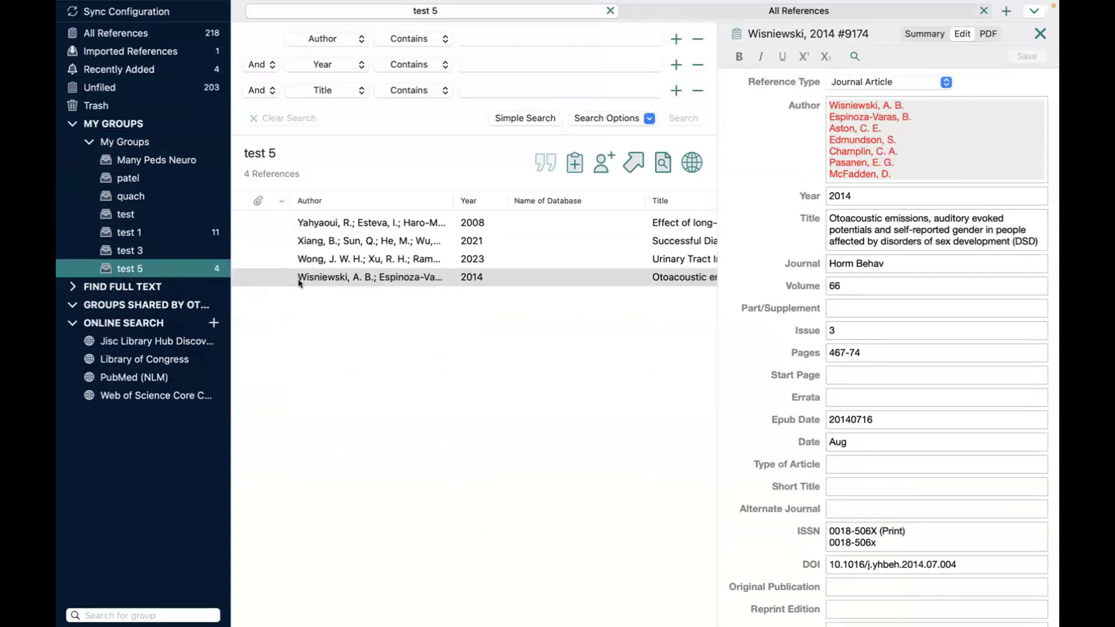
{"action": "left_click", "coordinate": [134, 34]}
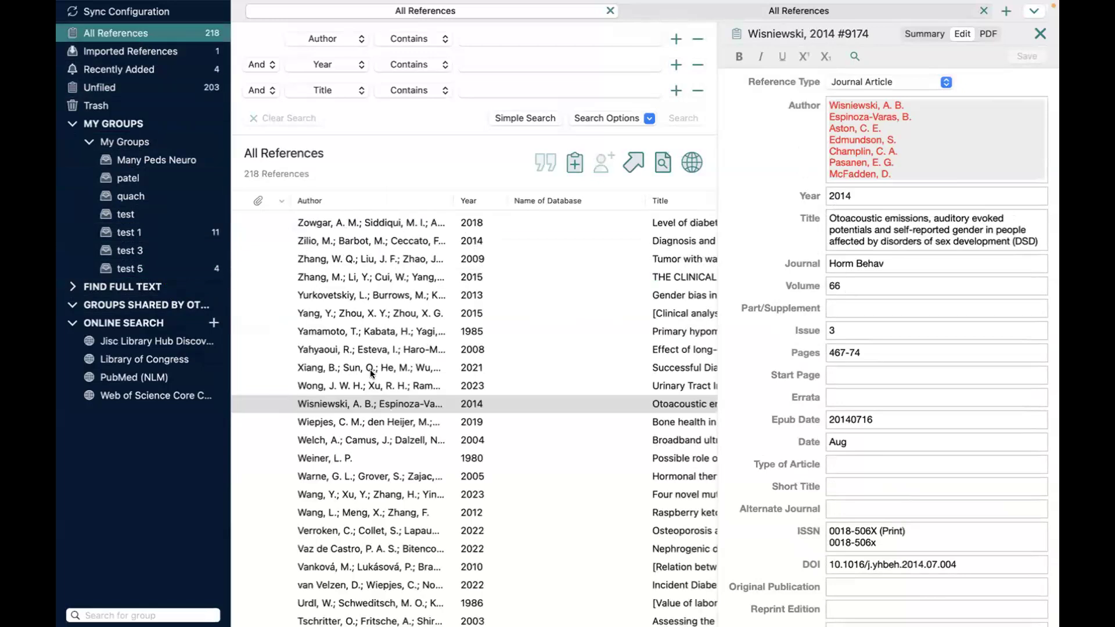
{"action": "left_click", "coordinate": [139, 143]}
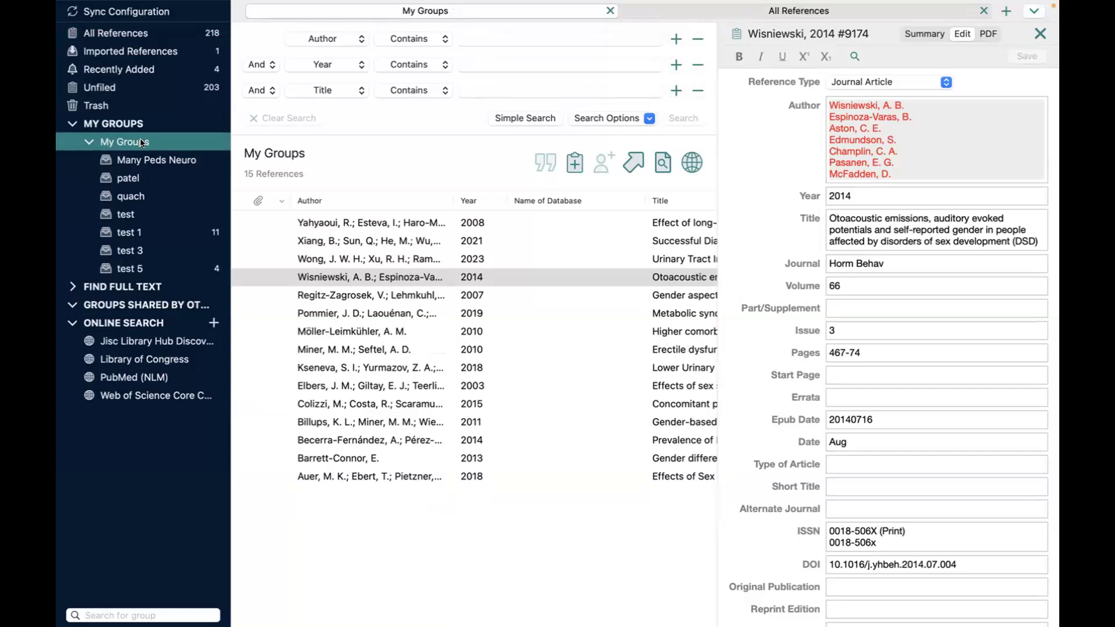
Step: Add a group set, keeping the default name New Group Set
{"action": "right_click", "coordinate": [141, 142]}
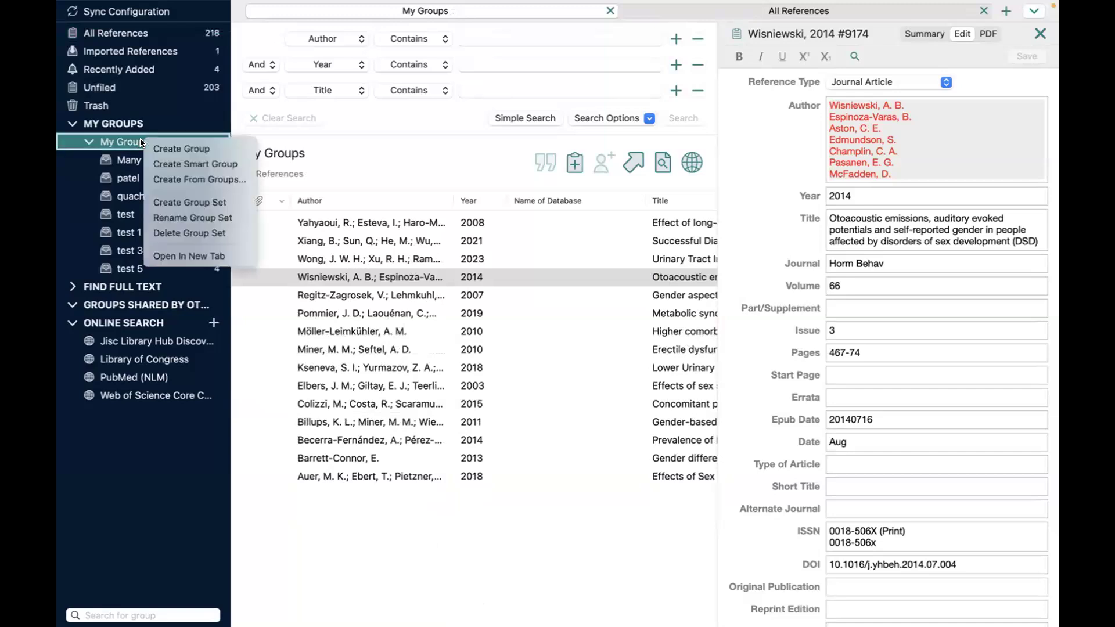
{"action": "left_click", "coordinate": [177, 207]}
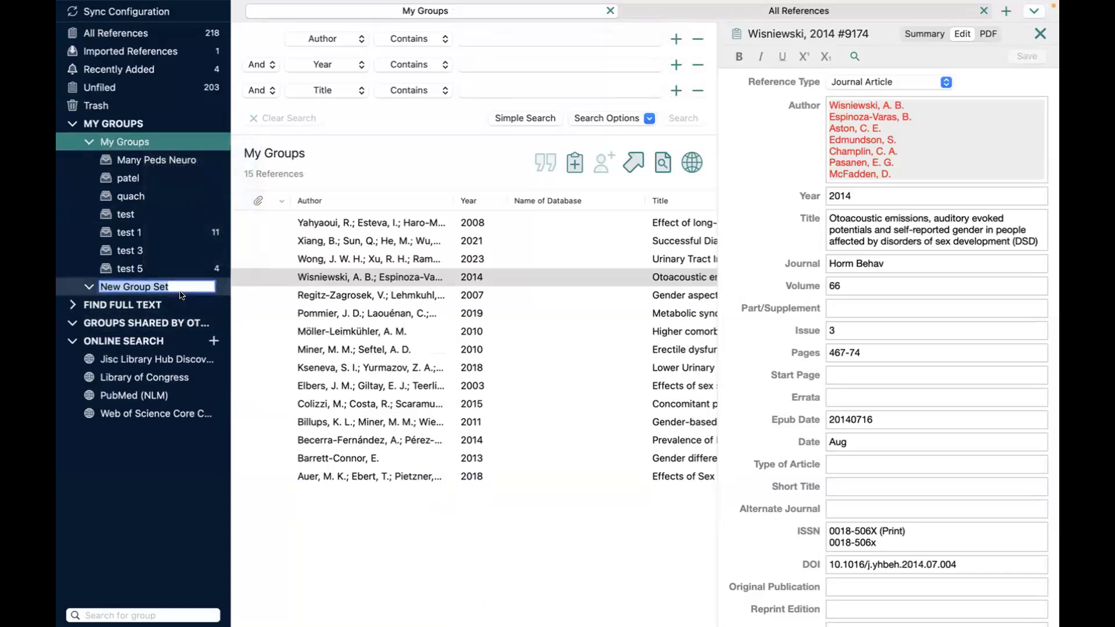
{"action": "left_click", "coordinate": [108, 267]}
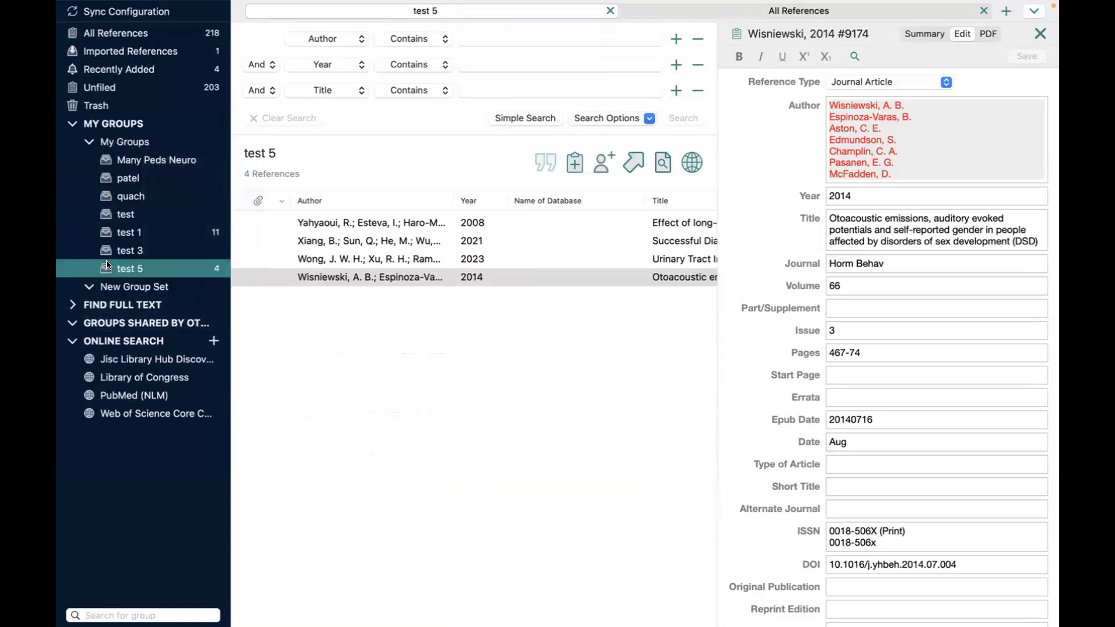
Step: Create a group named 'test 7' inside New Group Set
{"action": "right_click", "coordinate": [167, 289]}
{"action": "left_click", "coordinate": [189, 295]}
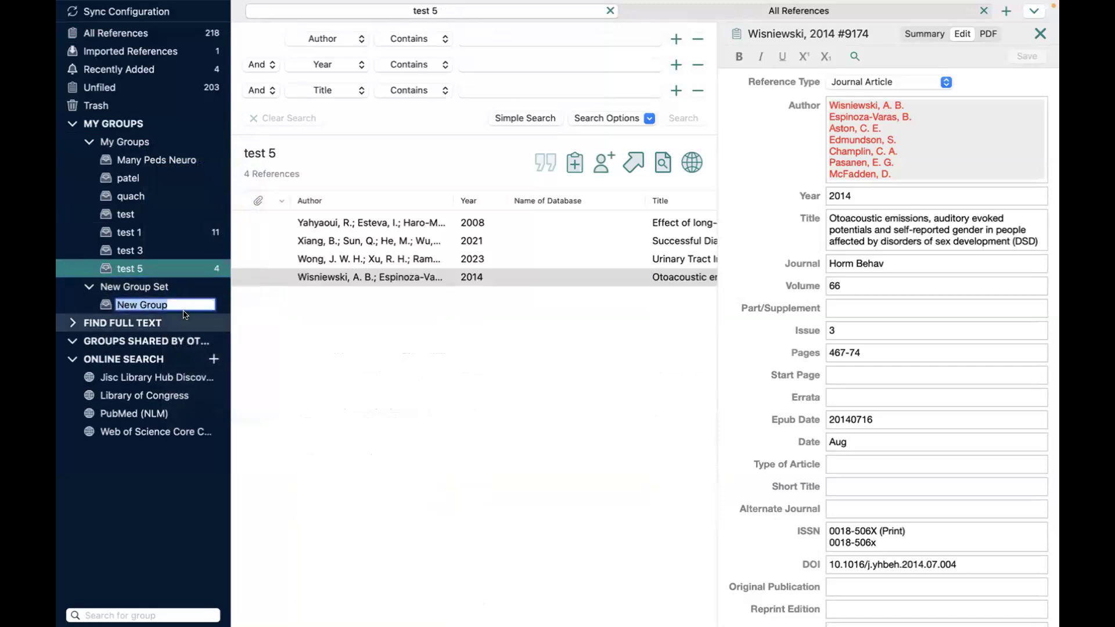
{"action": "type", "text": "test 7"}
{"action": "key", "text": "Return"}
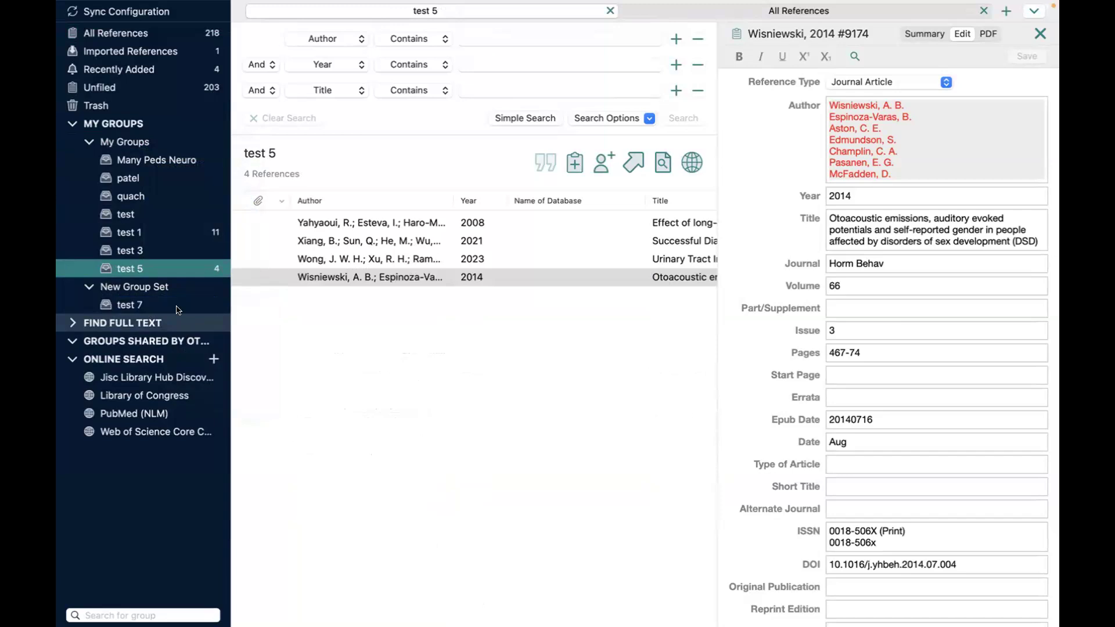
{"action": "right_click", "coordinate": [141, 145]}
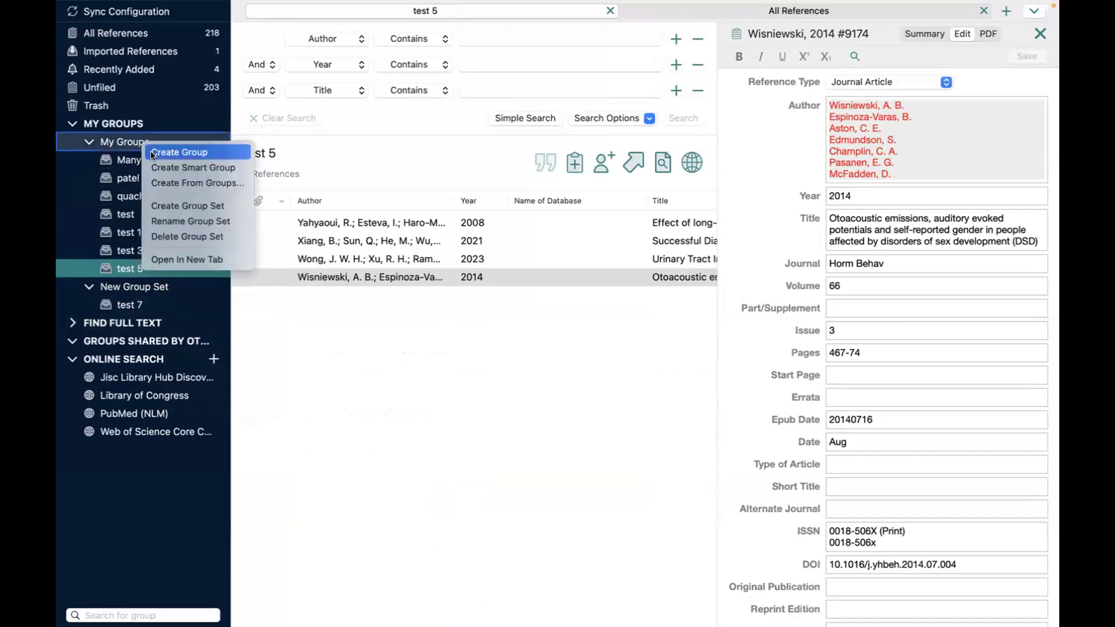
Step: Build a smart group 'diabetes' with the rule Title contains 'diabetes', yielding 19 references
{"action": "left_click", "coordinate": [164, 169]}
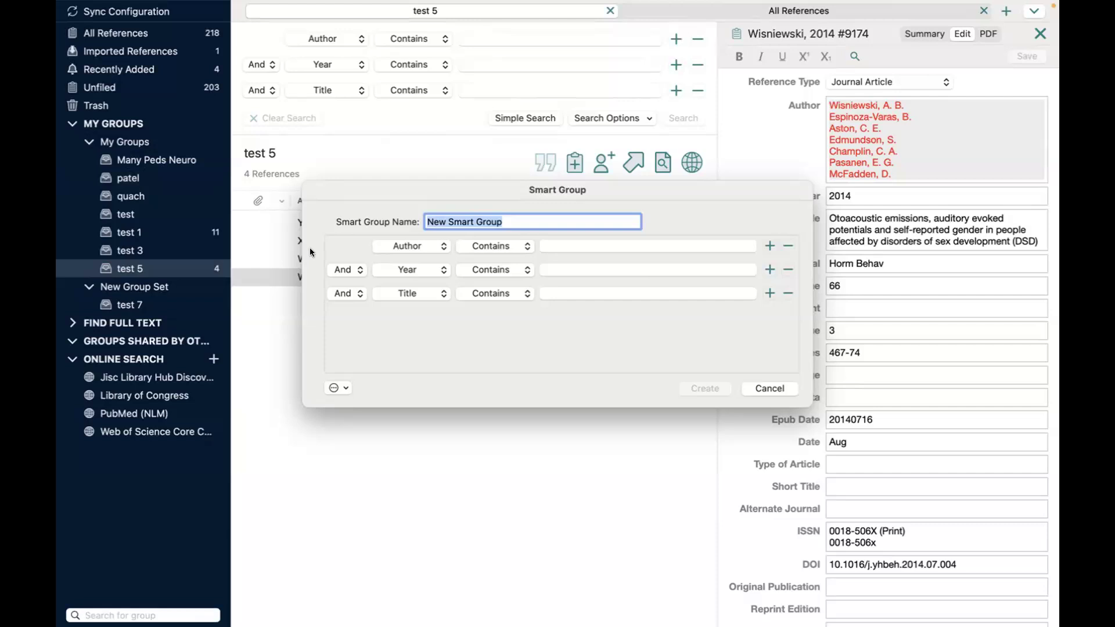
{"action": "left_click", "coordinate": [443, 246]}
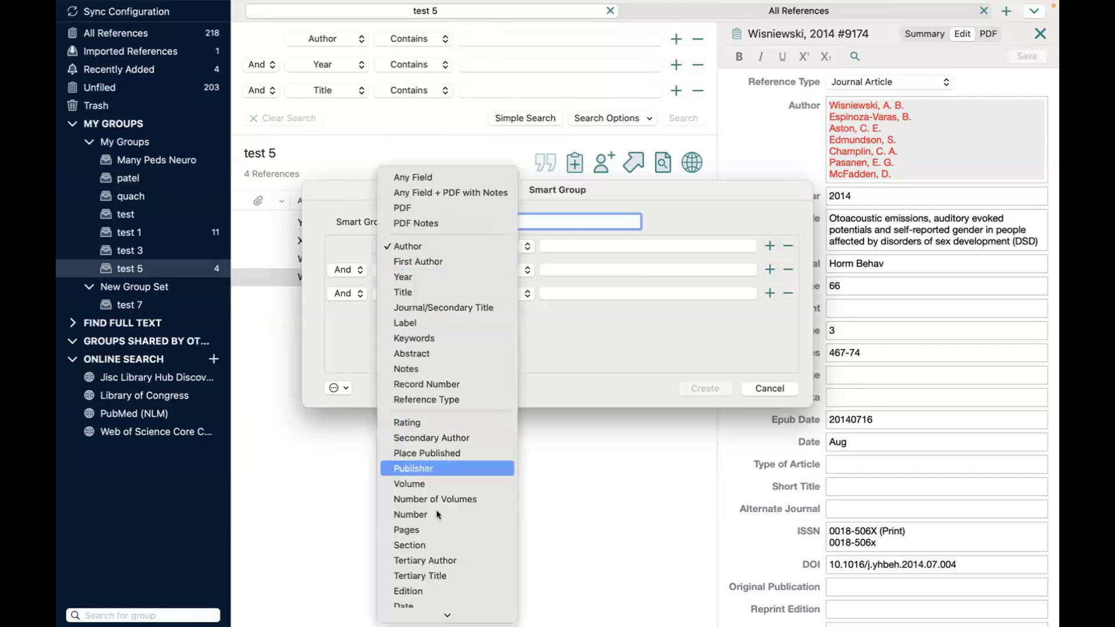
{"action": "left_click", "coordinate": [447, 241]}
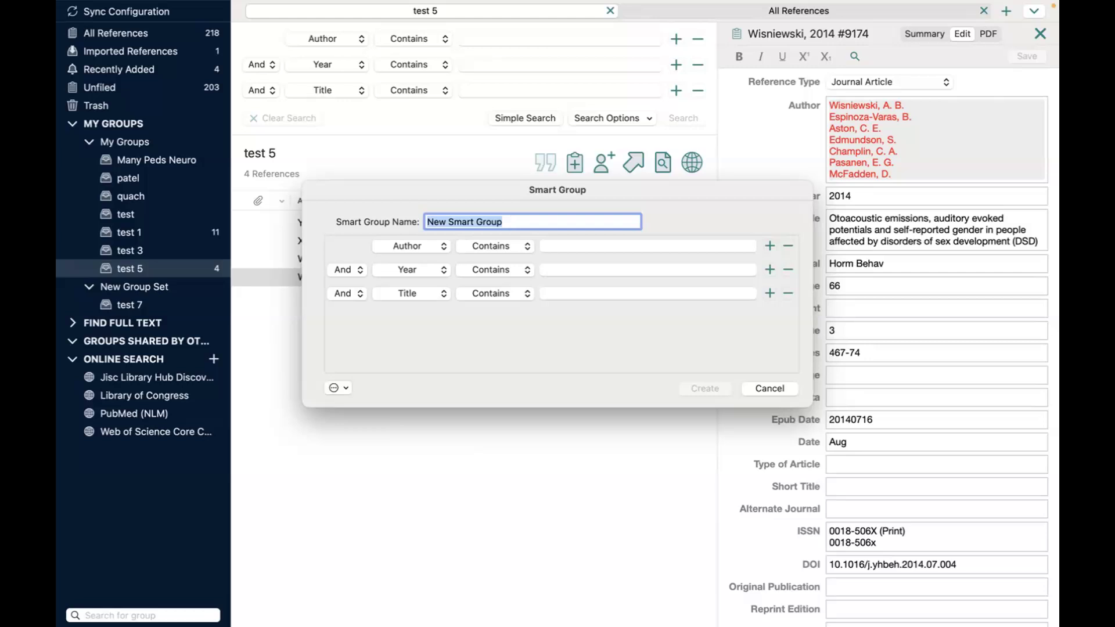
{"action": "type", "text": "diabetes"}
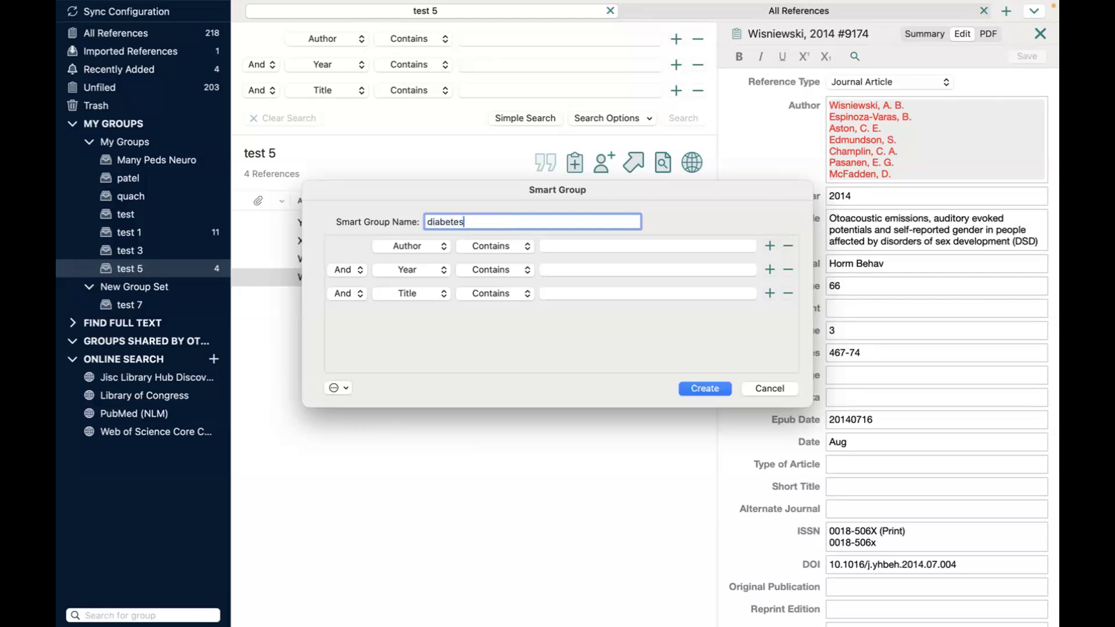
{"action": "left_click", "coordinate": [566, 292]}
{"action": "type", "text": "dia"}
{"action": "type", "text": "betes"}
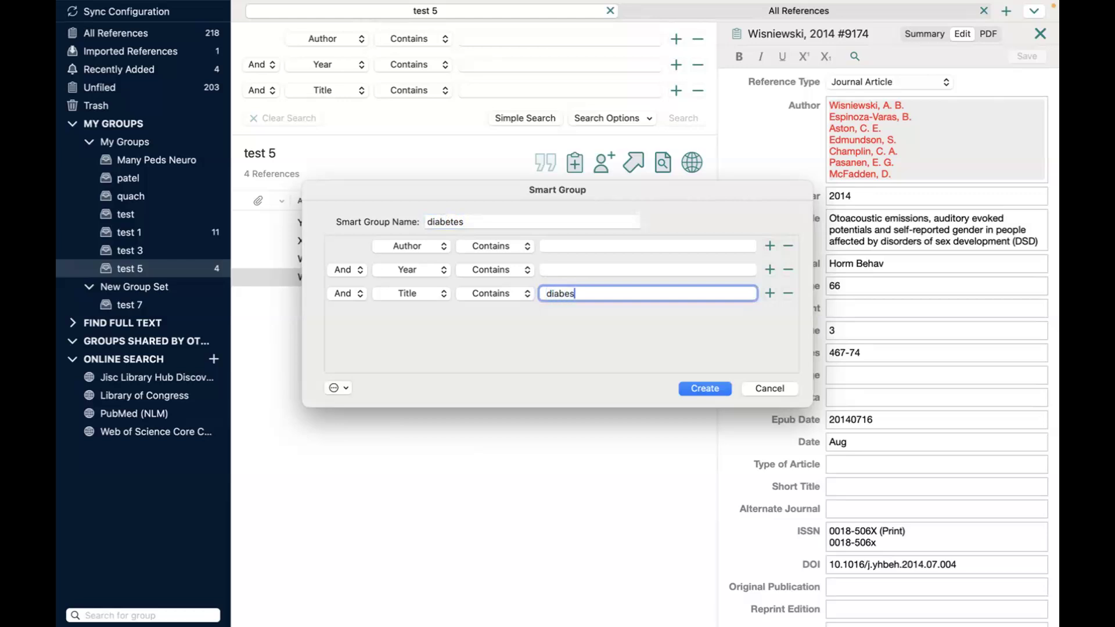
{"action": "key", "text": "BackSpace"}
{"action": "key", "text": "BackSpace"}
{"action": "key", "text": "BackSpace"}
{"action": "type", "text": "tes"}
{"action": "left_click", "coordinate": [699, 389]}
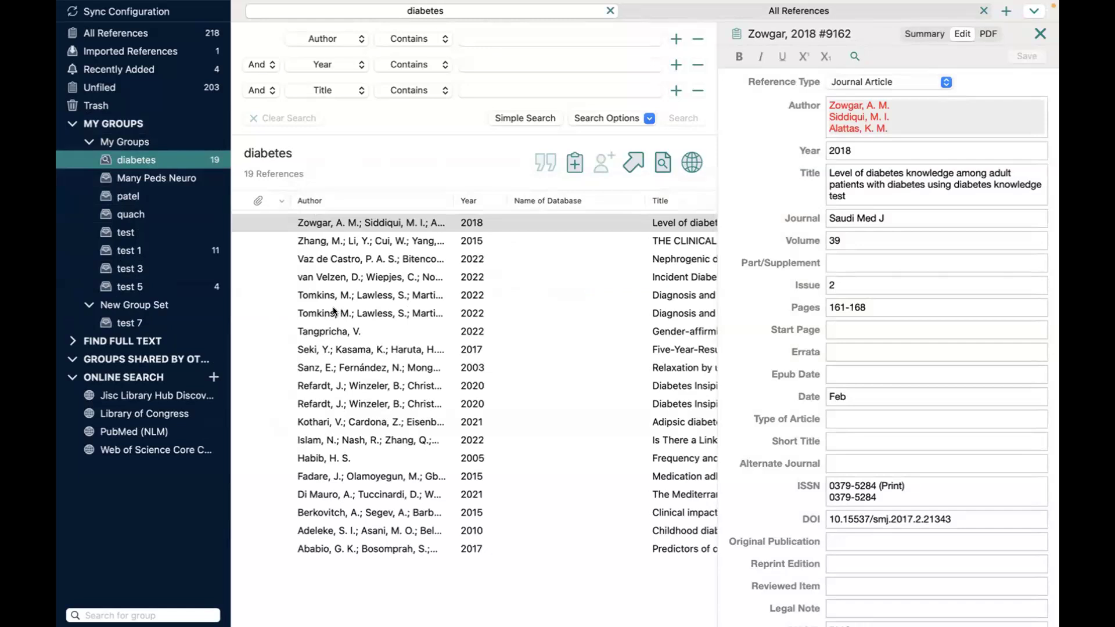
{"action": "right_click", "coordinate": [142, 142]}
{"action": "left_click", "coordinate": [176, 175]}
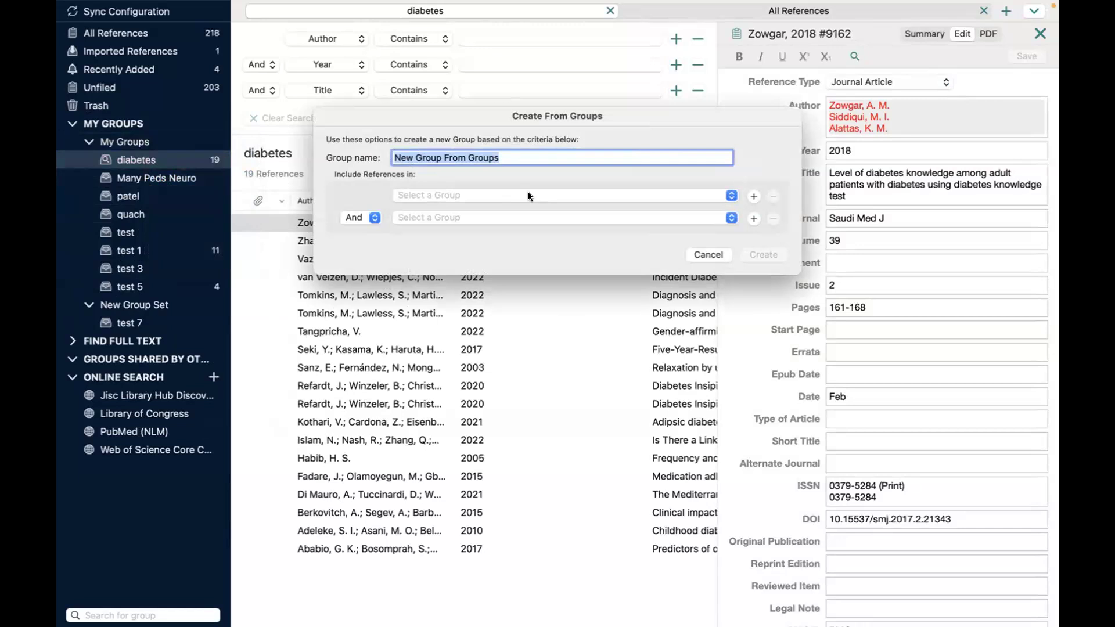
{"action": "left_click", "coordinate": [441, 196]}
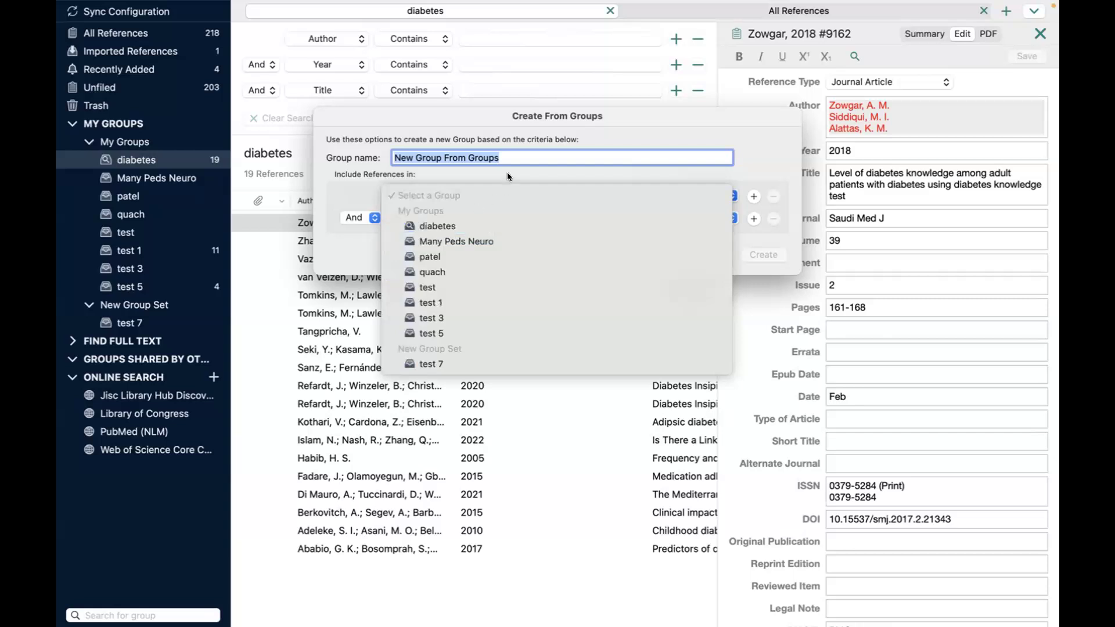
{"action": "left_click", "coordinate": [511, 154]}
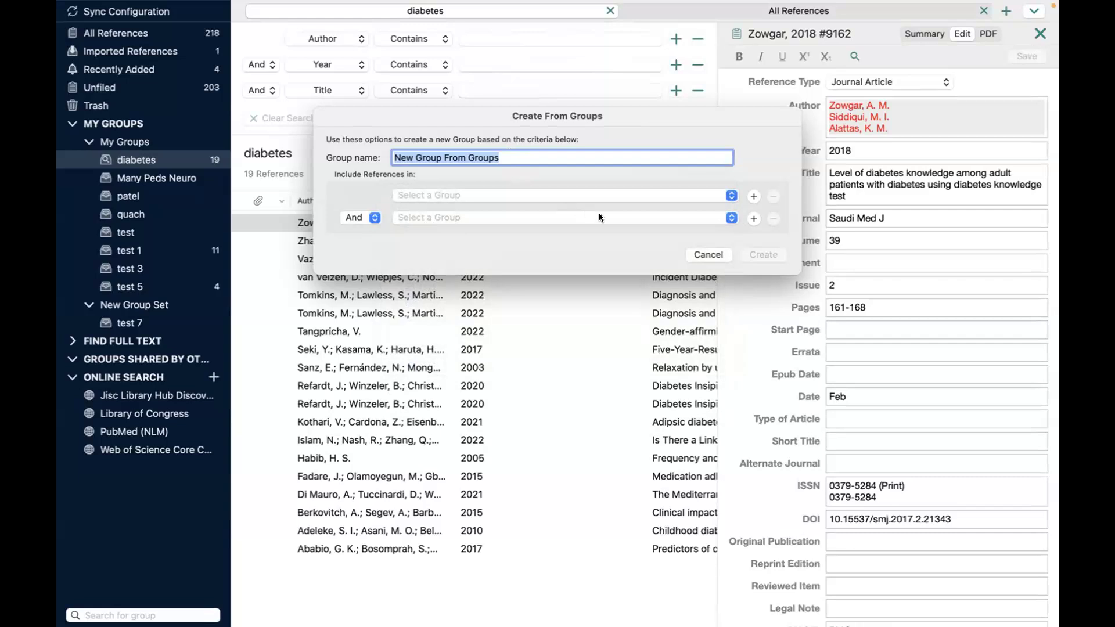
{"action": "left_click", "coordinate": [699, 255]}
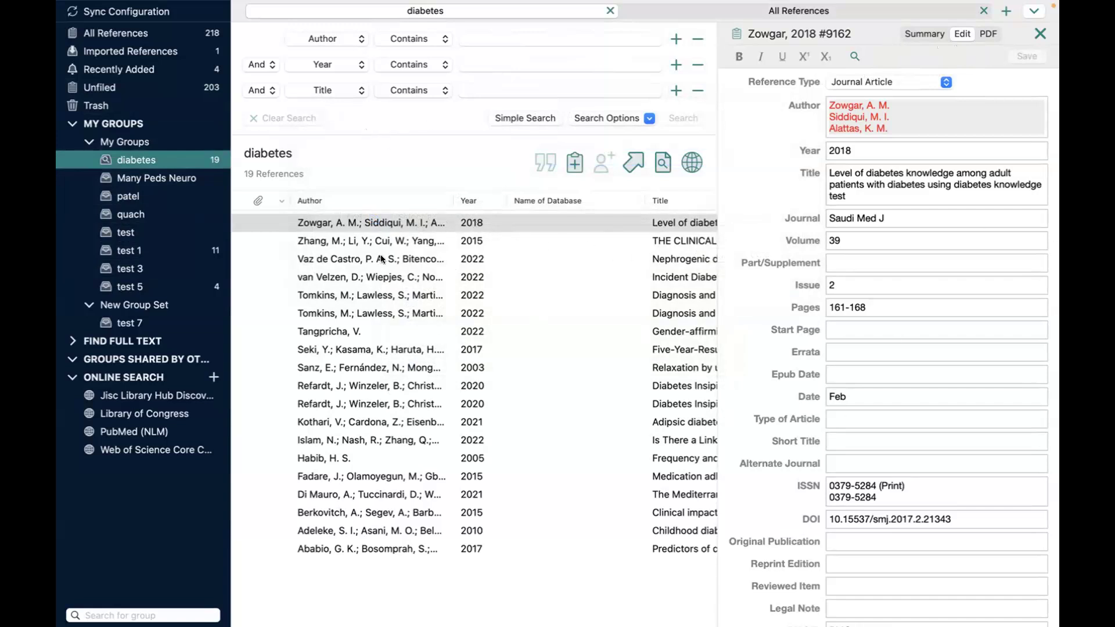
{"action": "left_click", "coordinate": [358, 223]}
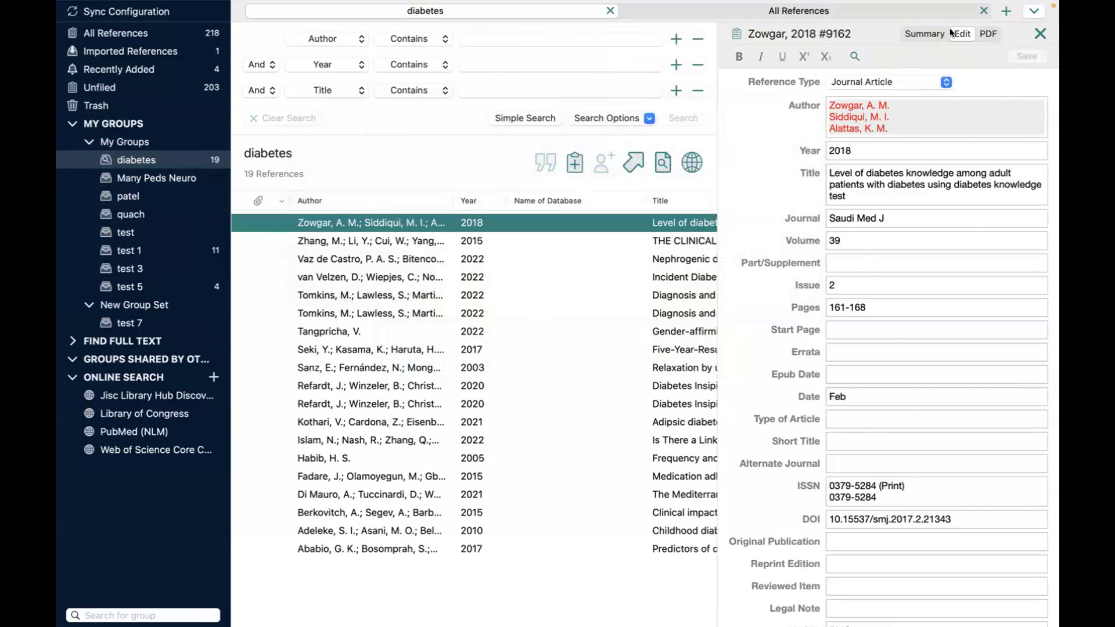
Step: Show the reference Summary with an enlarged citation preview and preview it in JAMA style
{"action": "left_click", "coordinate": [916, 34]}
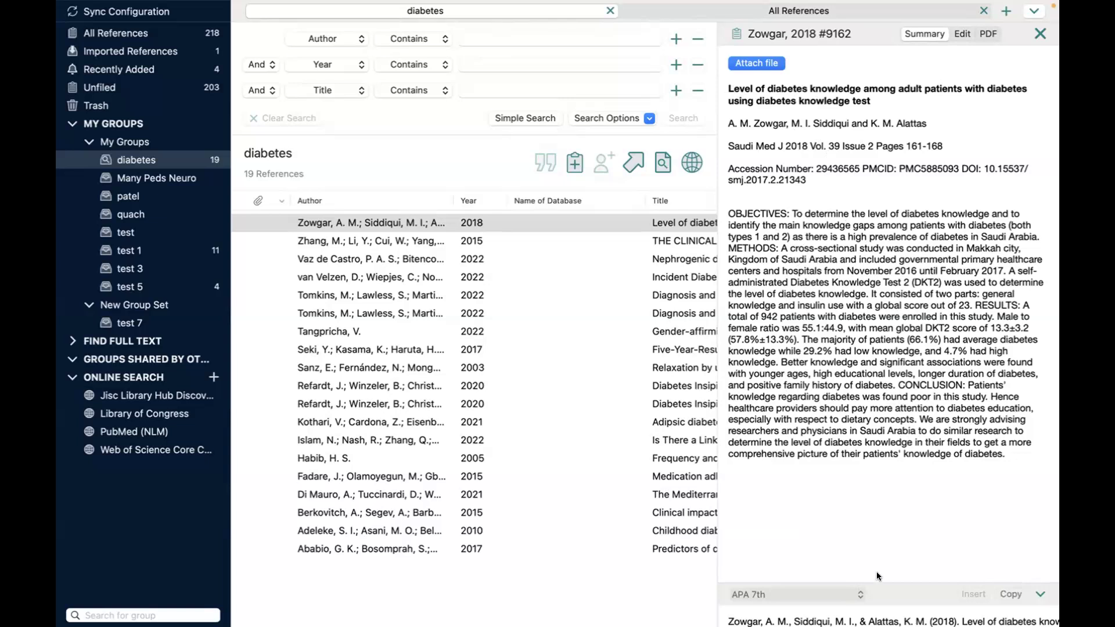
{"action": "left_click_drag", "start_coordinate": [886, 583], "coordinate": [866, 443]}
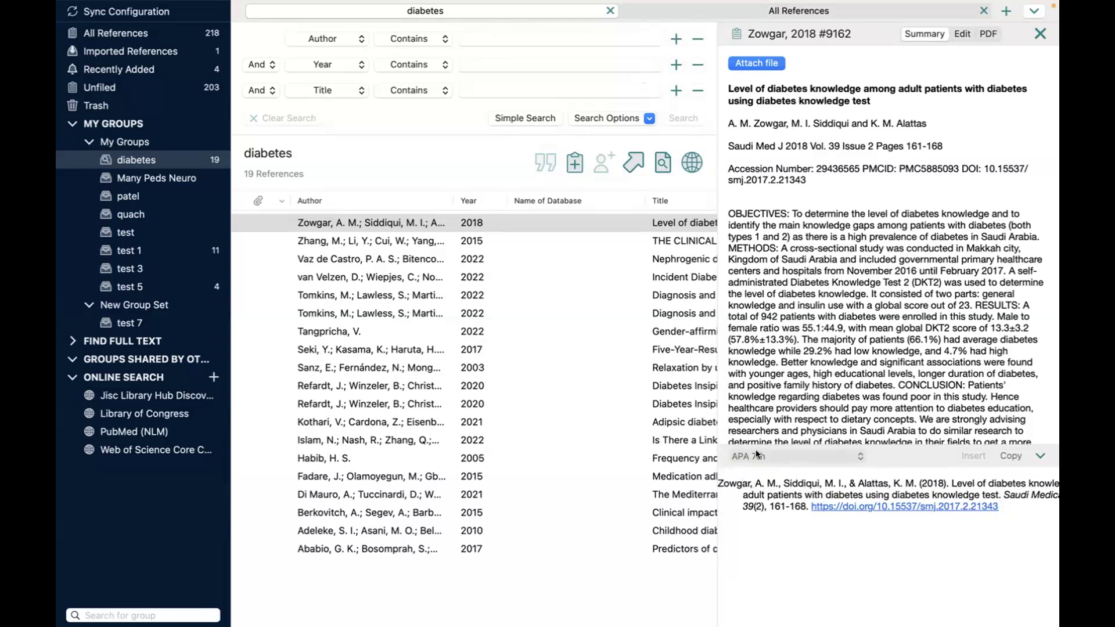
{"action": "left_click", "coordinate": [859, 457]}
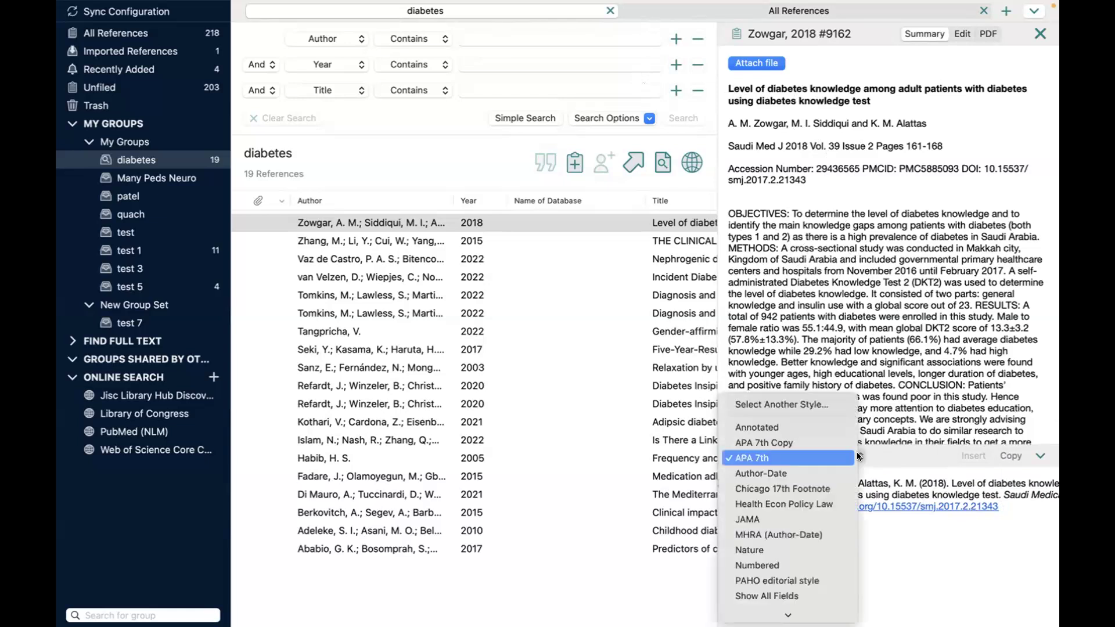
{"action": "left_click", "coordinate": [798, 519]}
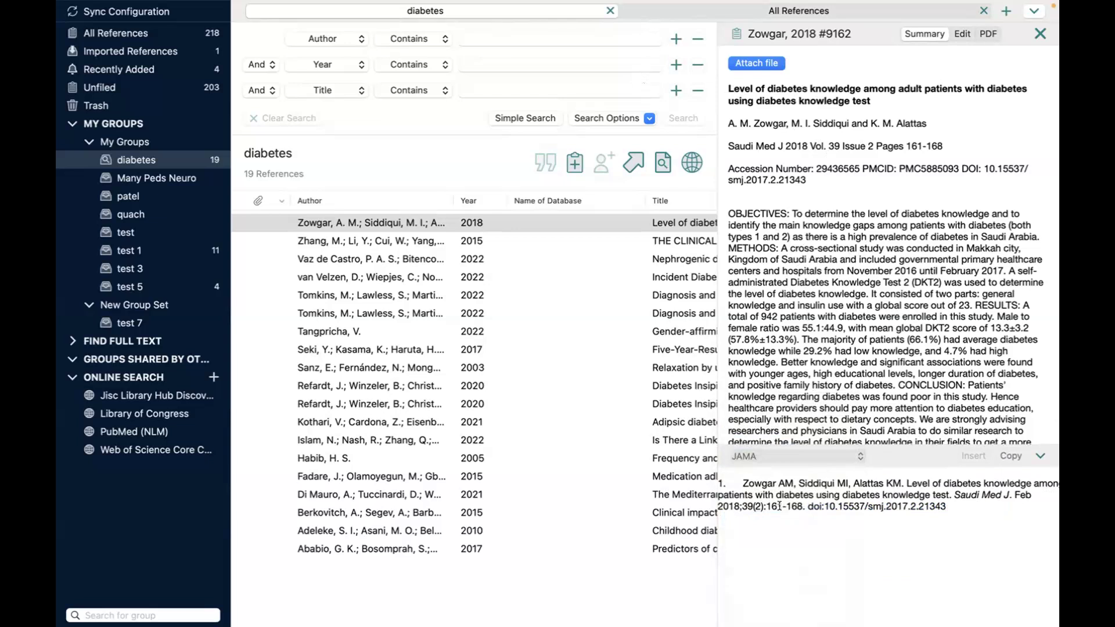
Step: Preview the Zowgar 2018 citation in Nature style, then return the preview to APA 7th
{"action": "left_click", "coordinate": [860, 458]}
{"action": "left_click", "coordinate": [811, 489]}
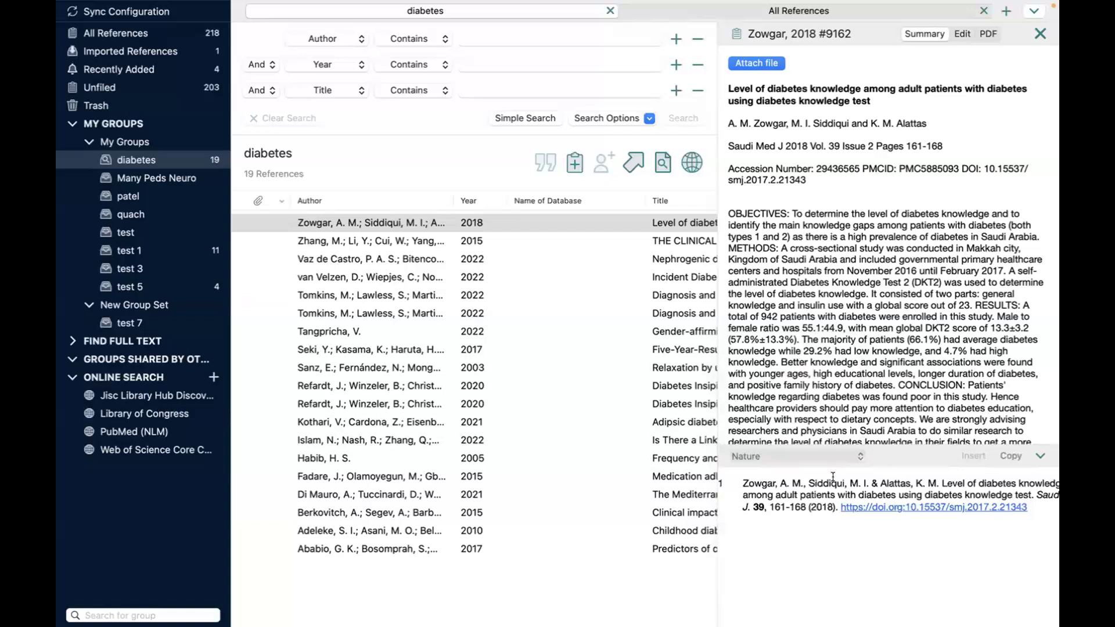
{"action": "left_click", "coordinate": [859, 457]}
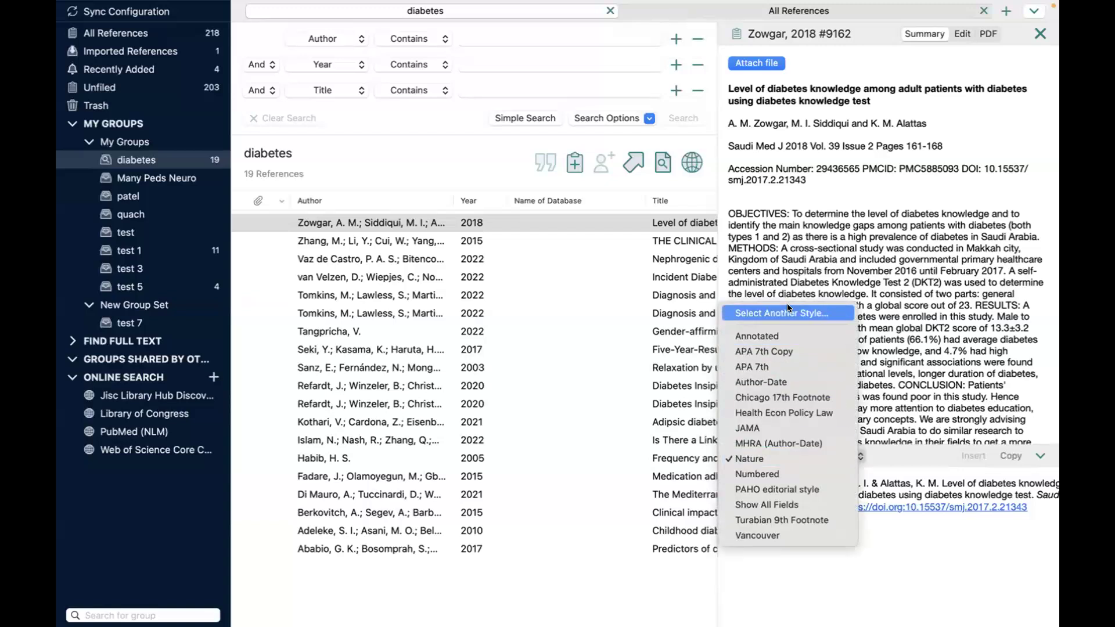
{"action": "left_click", "coordinate": [776, 366]}
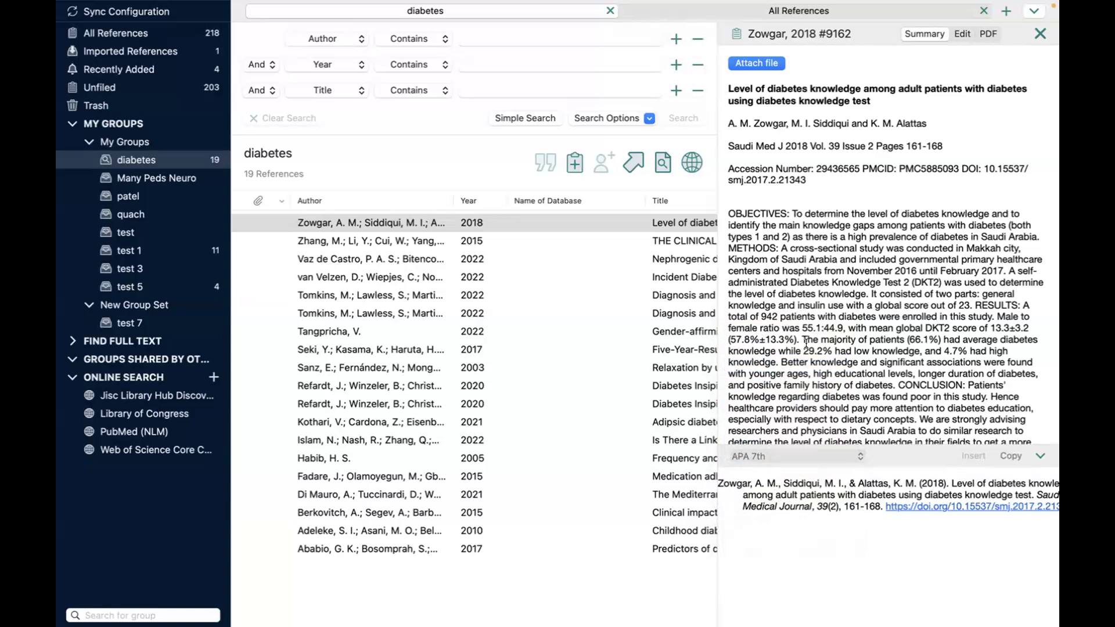
{"action": "scroll", "coordinate": [419, 325], "scroll_direction": "up", "scroll_amount": 1}
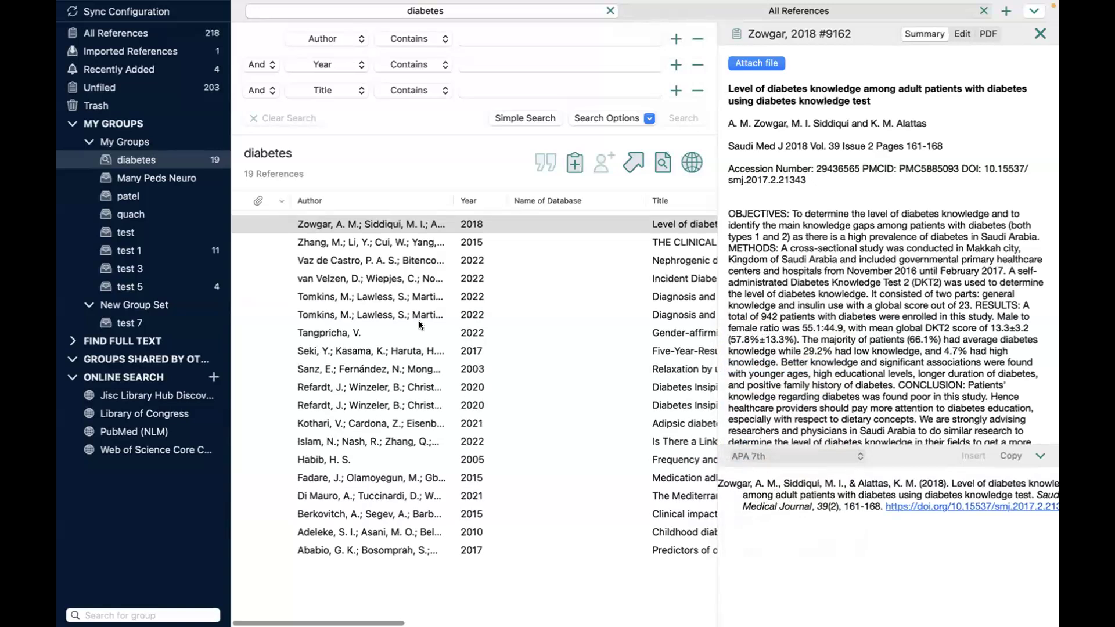
Step: Check the Zowgar 2018 fields, keep Reference Type as Journal Article, and show its PDF view
{"action": "left_click", "coordinate": [961, 34]}
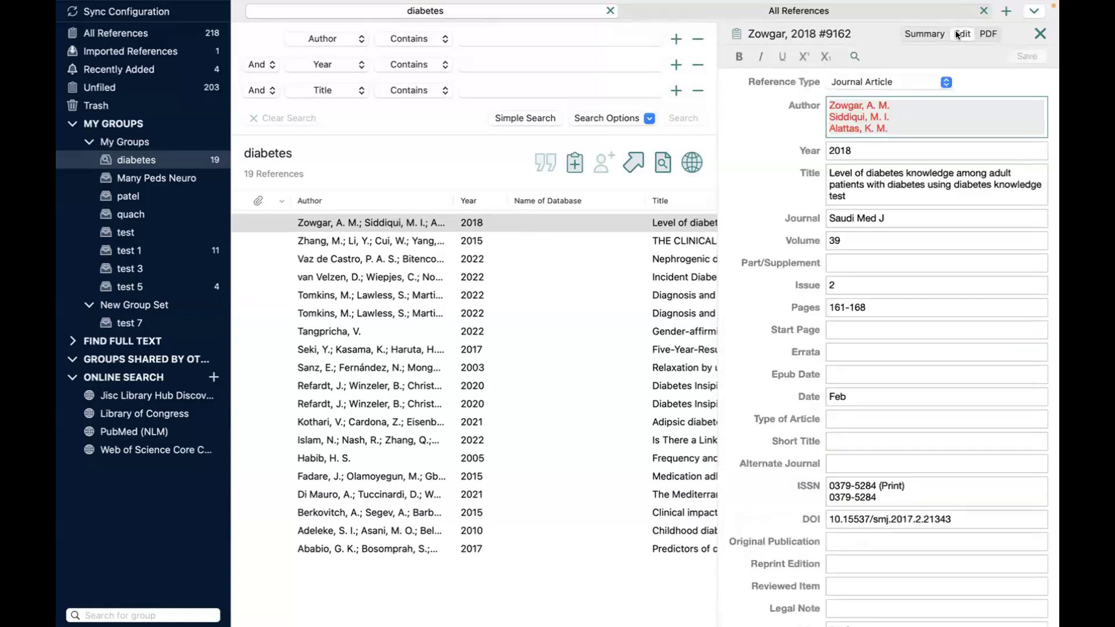
{"action": "left_click", "coordinate": [945, 83]}
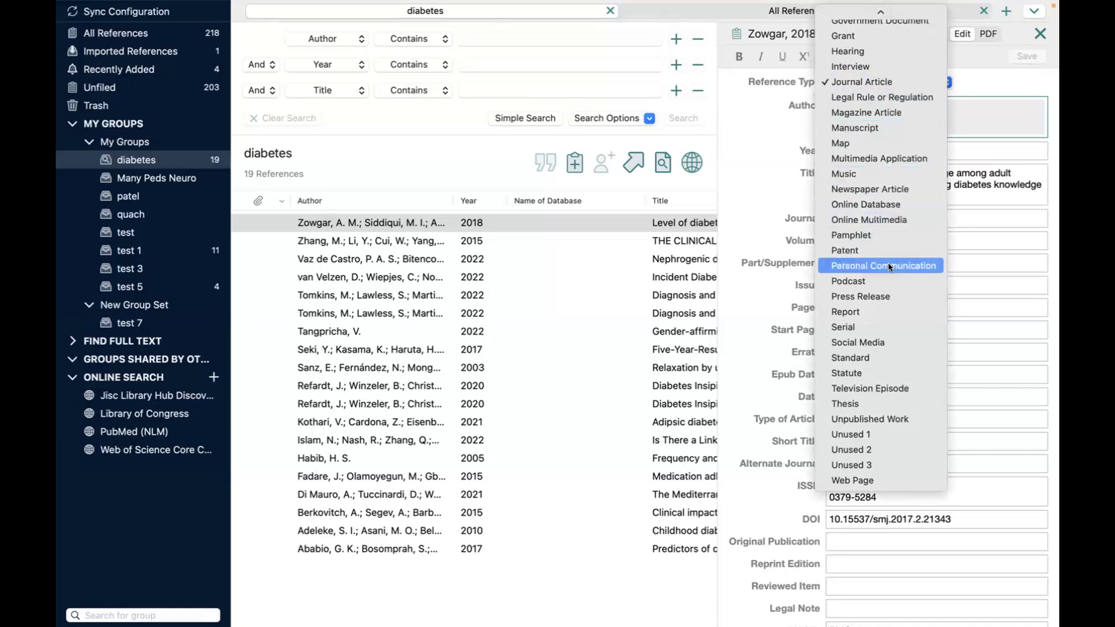
{"action": "left_click", "coordinate": [889, 84]}
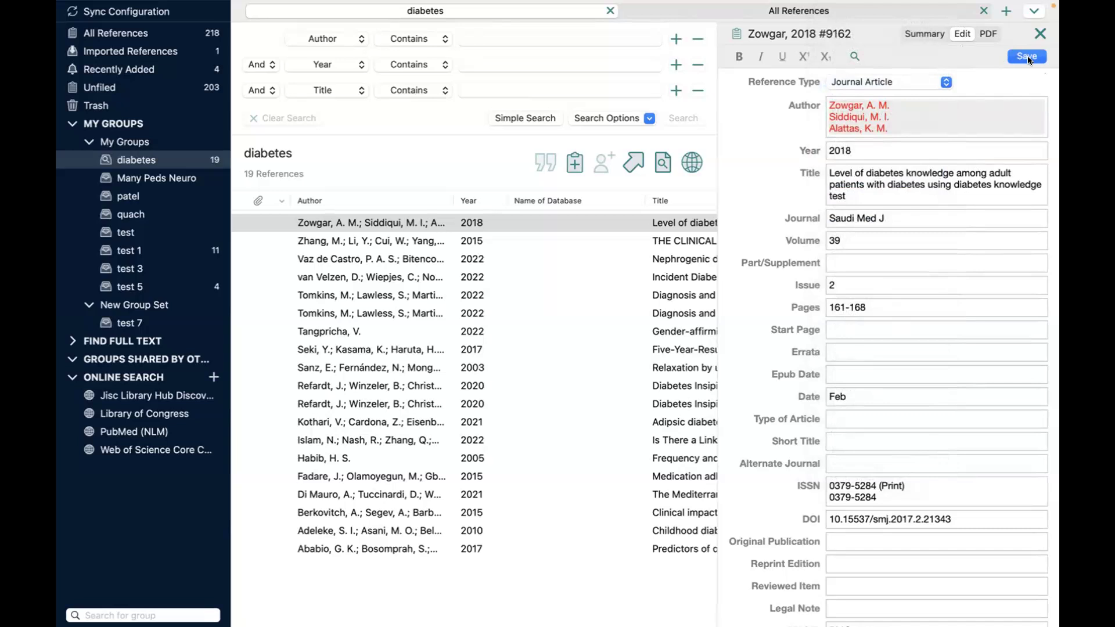
{"action": "left_click", "coordinate": [990, 34]}
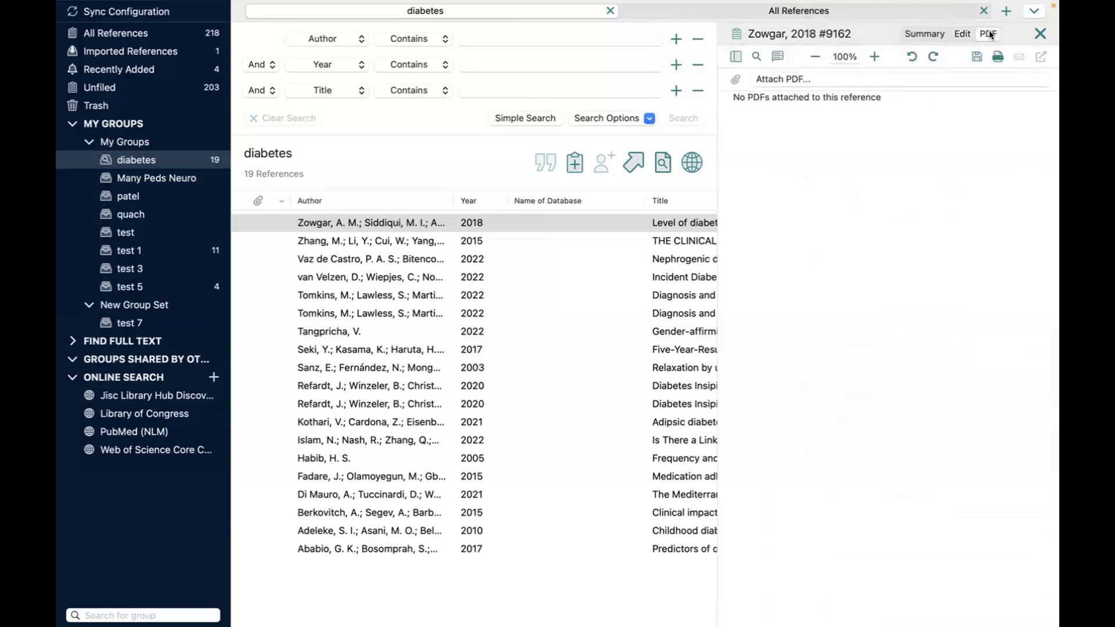
Step: Attach OLD Survey Questions.pdf from the Downloads folder to the Zowgar 2018 reference
{"action": "left_click", "coordinate": [794, 78]}
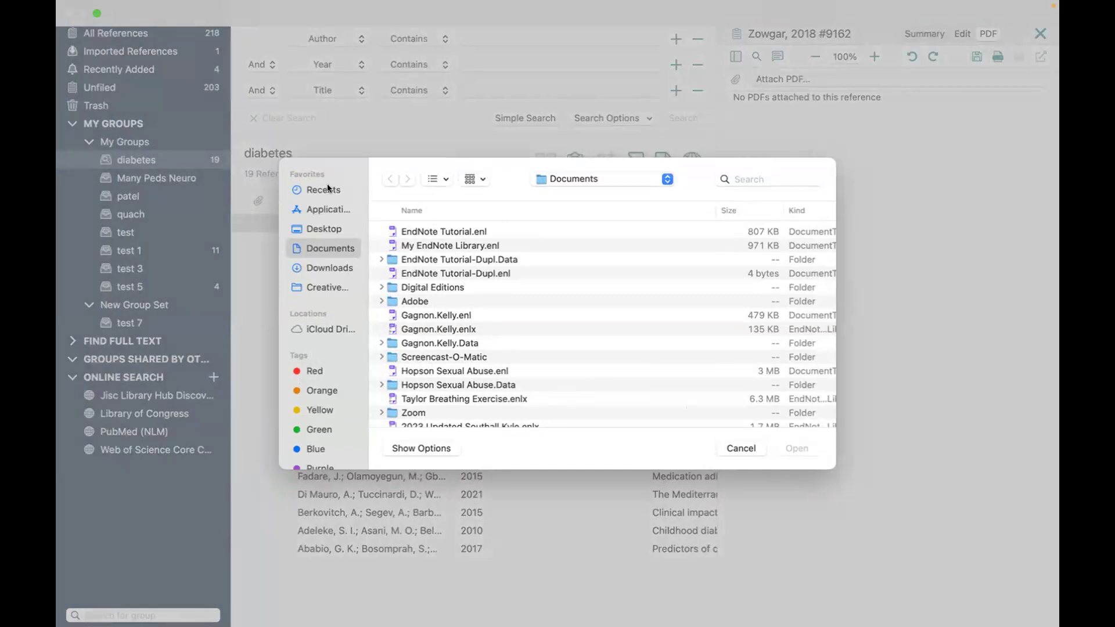
{"action": "left_click", "coordinate": [327, 267]}
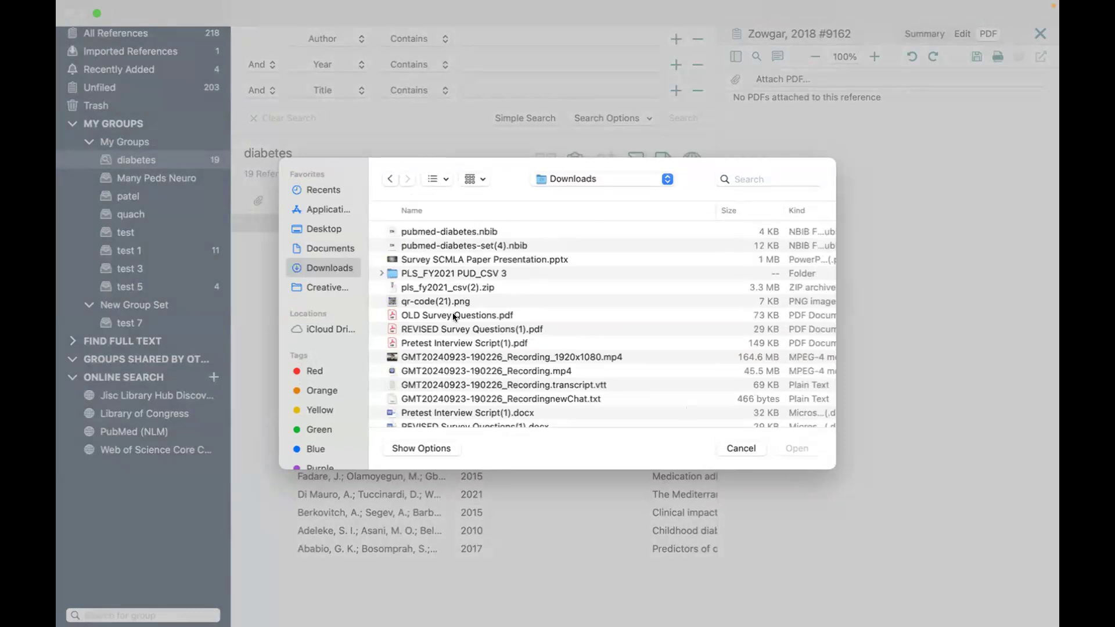
{"action": "left_click", "coordinate": [454, 315]}
{"action": "left_click", "coordinate": [803, 452]}
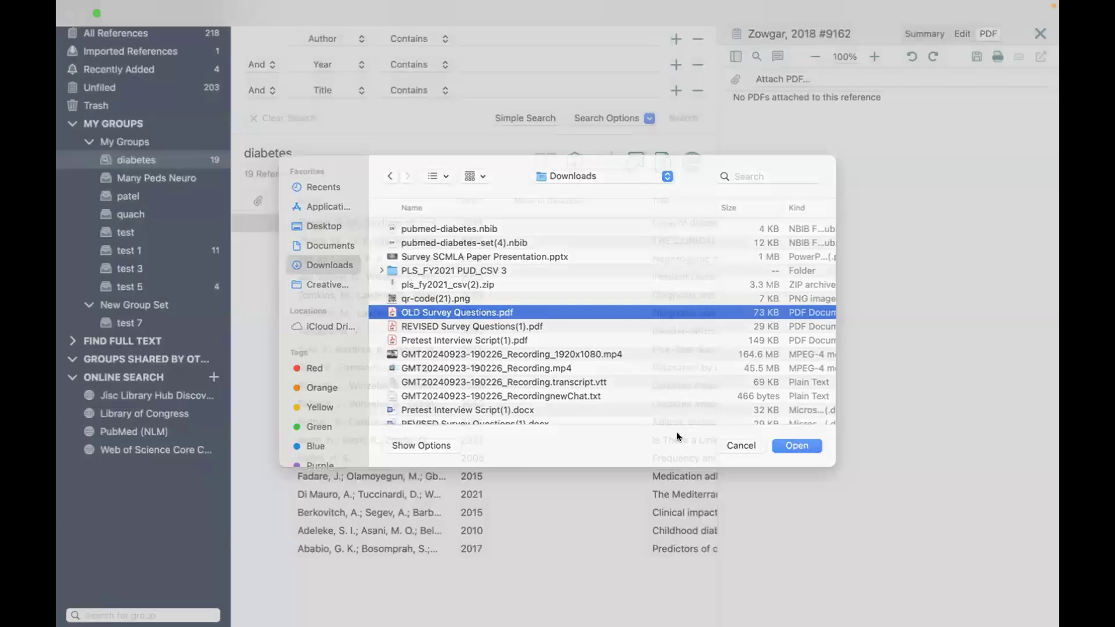
{"action": "scroll", "coordinate": [919, 418], "scroll_direction": "down", "scroll_amount": 10}
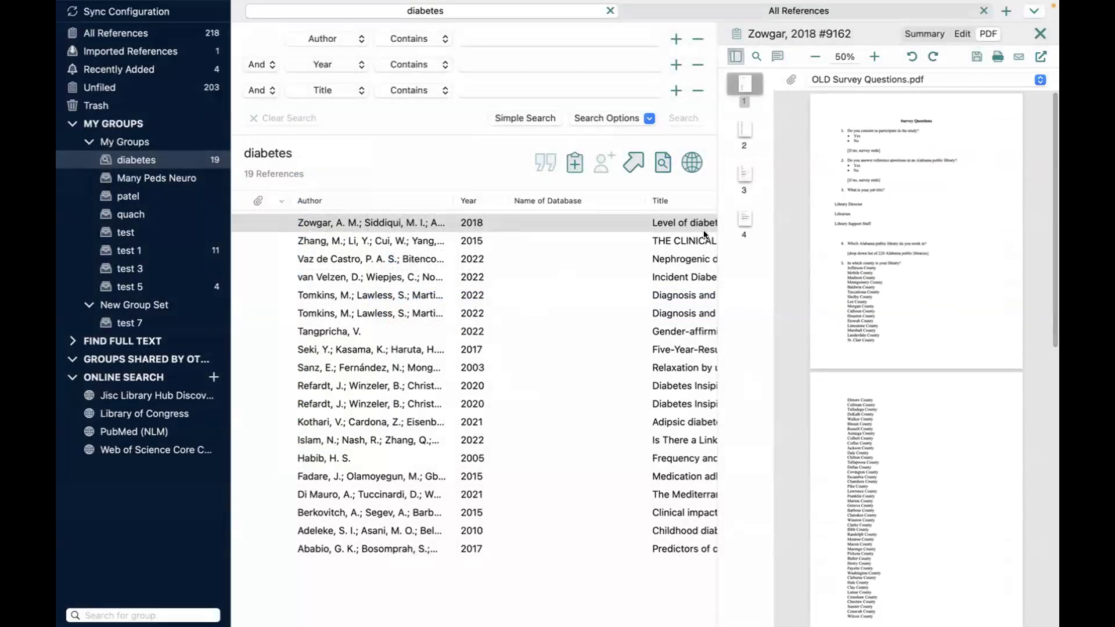
Step: Save the library, then close and reopen the Zowgar 2018 reference panel
{"action": "mouse_move", "coordinate": [126, 3]}
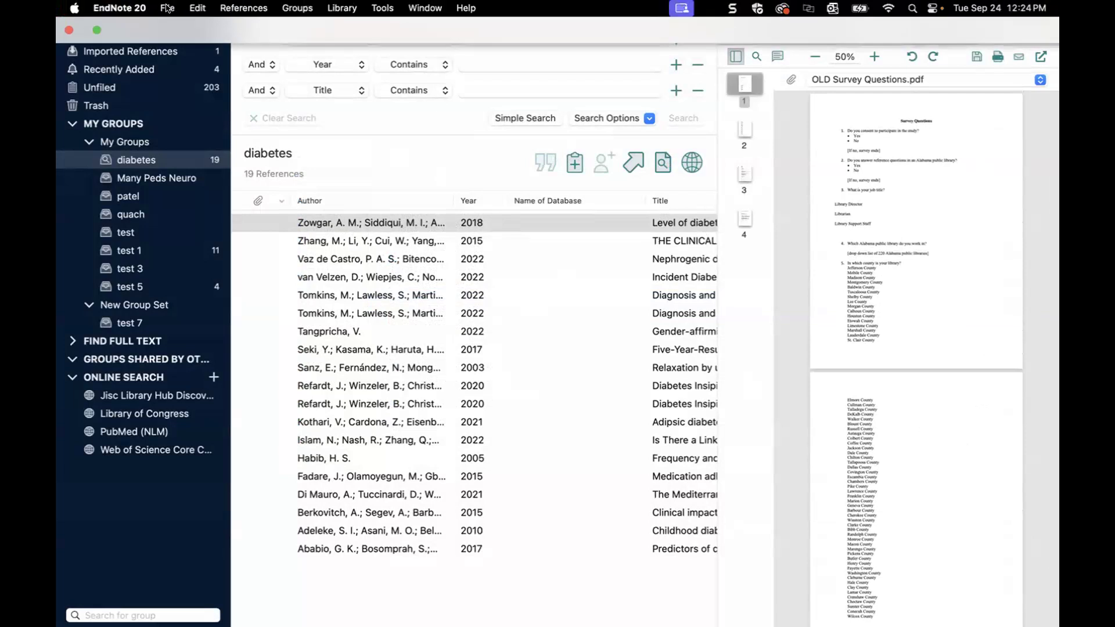
{"action": "left_click", "coordinate": [168, 8]}
{"action": "left_click", "coordinate": [192, 137]}
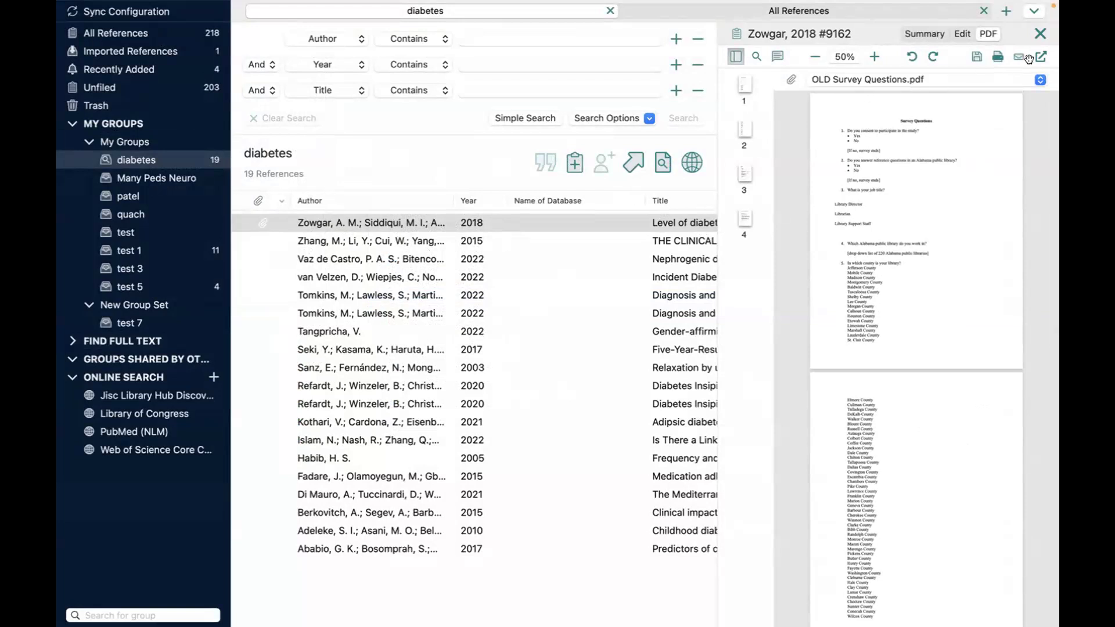
{"action": "left_click", "coordinate": [1040, 34]}
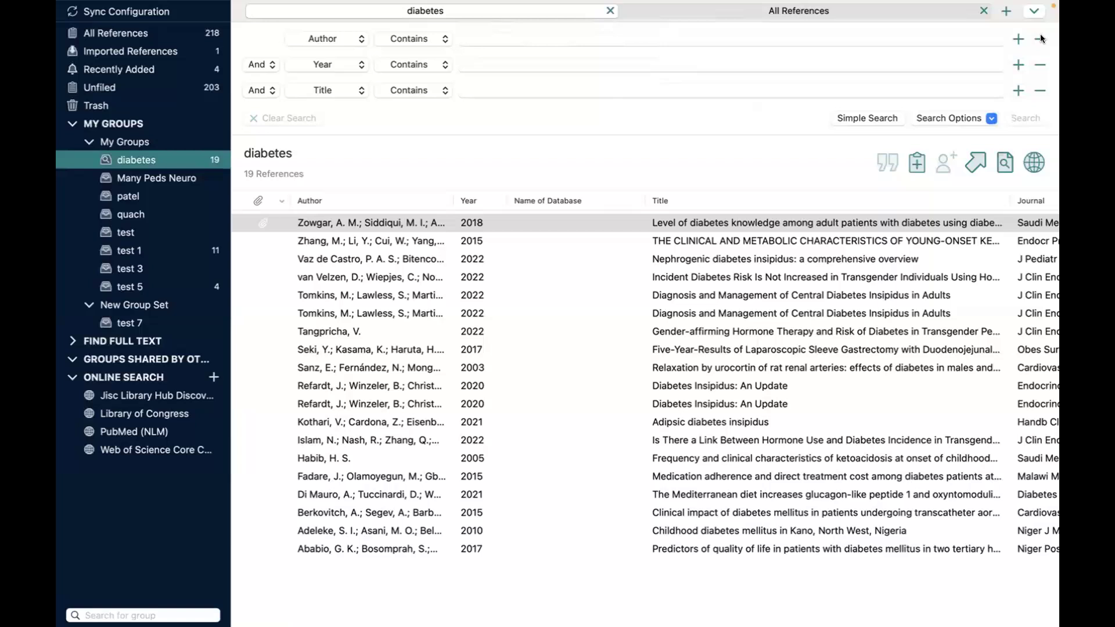
{"action": "left_click", "coordinate": [417, 225]}
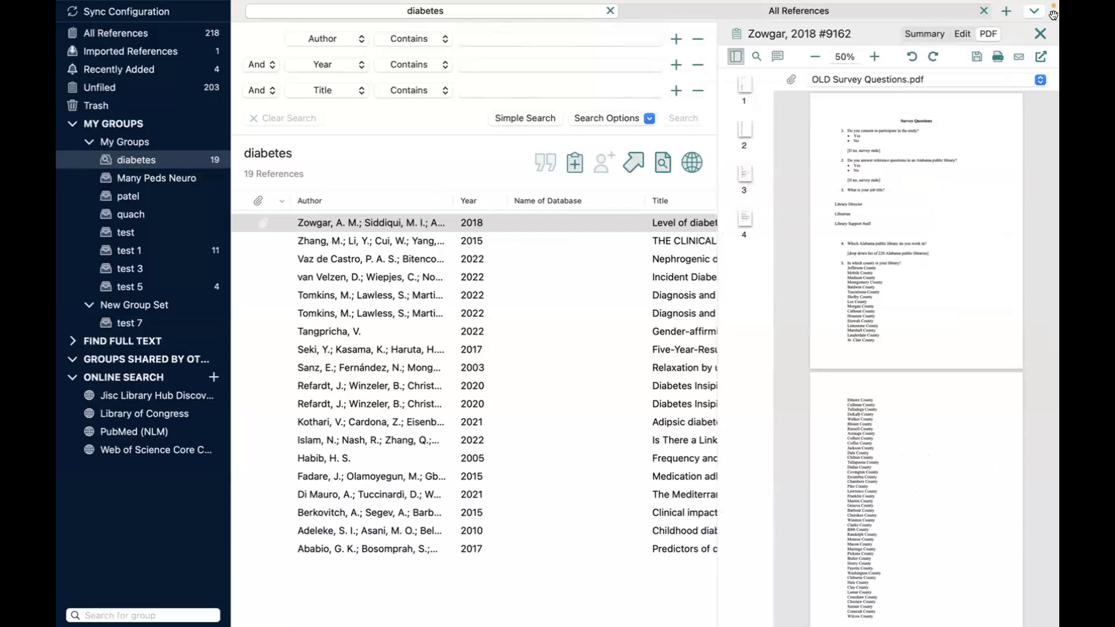
Step: Open the attached PDF full screen and highlight the question 4 line in yellow
{"action": "left_click", "coordinate": [1041, 56]}
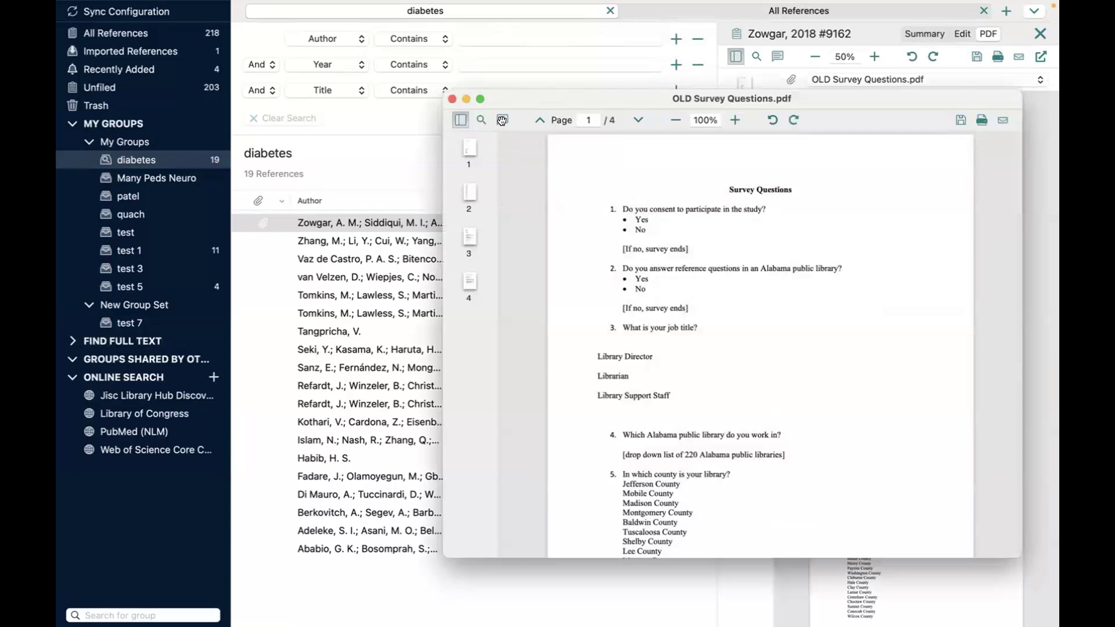
{"action": "left_click", "coordinate": [481, 100]}
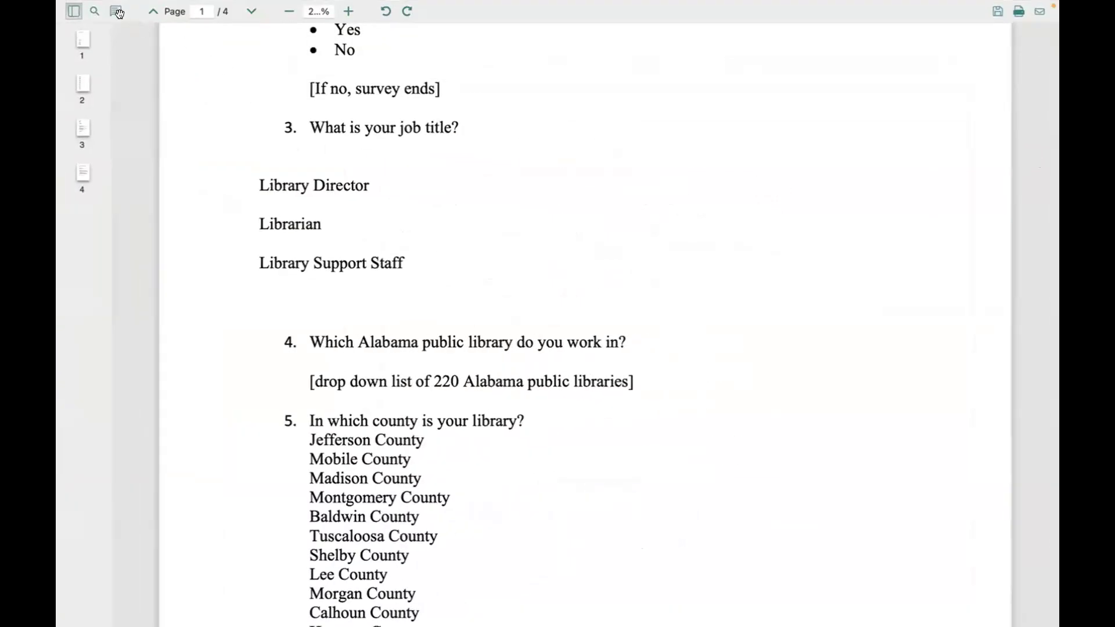
{"action": "left_click", "coordinate": [116, 11]}
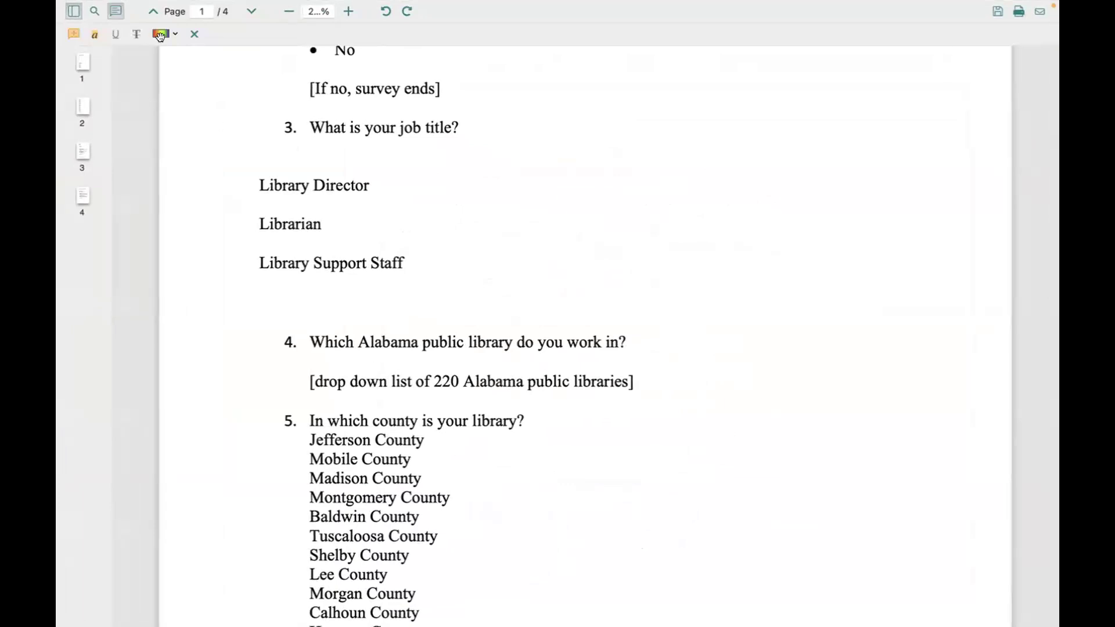
{"action": "left_click_drag", "start_coordinate": [309, 339], "coordinate": [628, 340]}
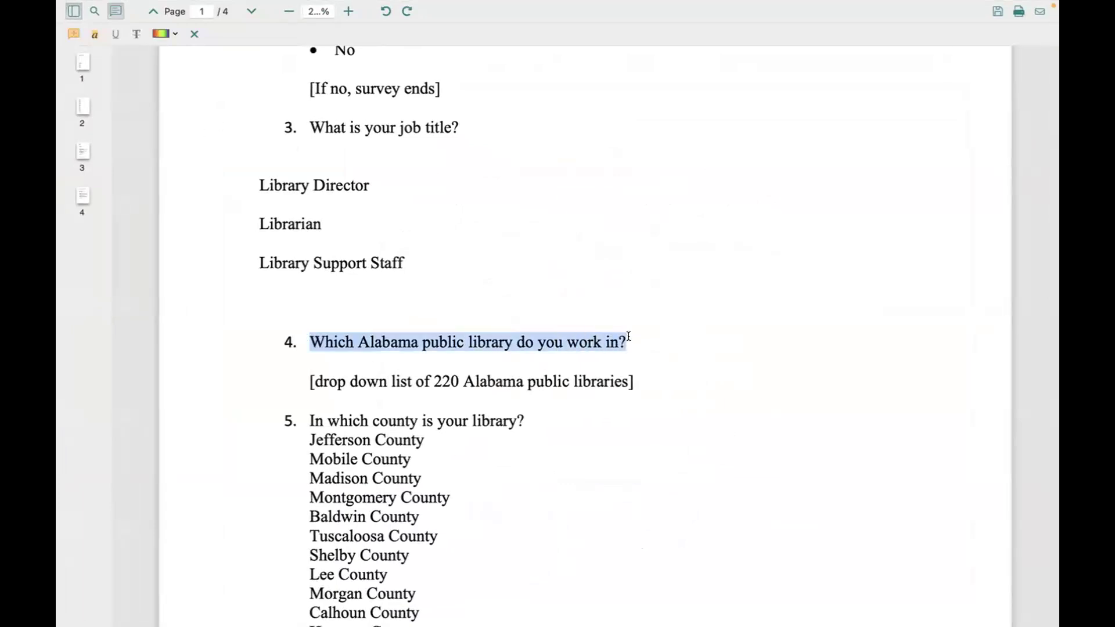
{"action": "left_click", "coordinate": [91, 34]}
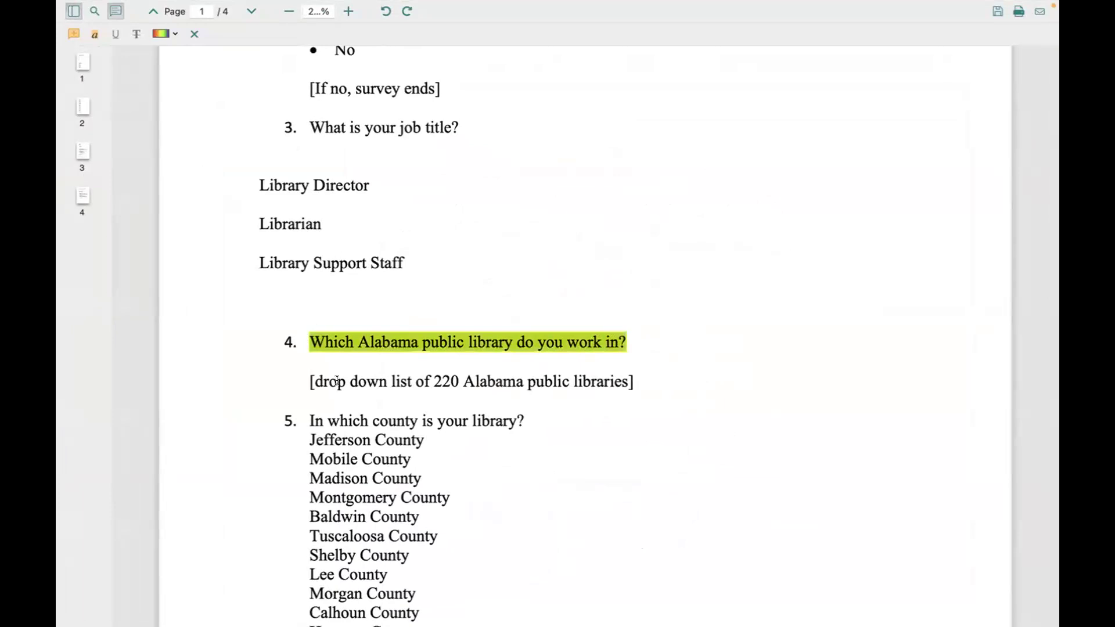
Step: Add a sticky note on the libraries line and save the PDF
{"action": "left_click", "coordinate": [72, 33]}
{"action": "left_click", "coordinate": [593, 387]}
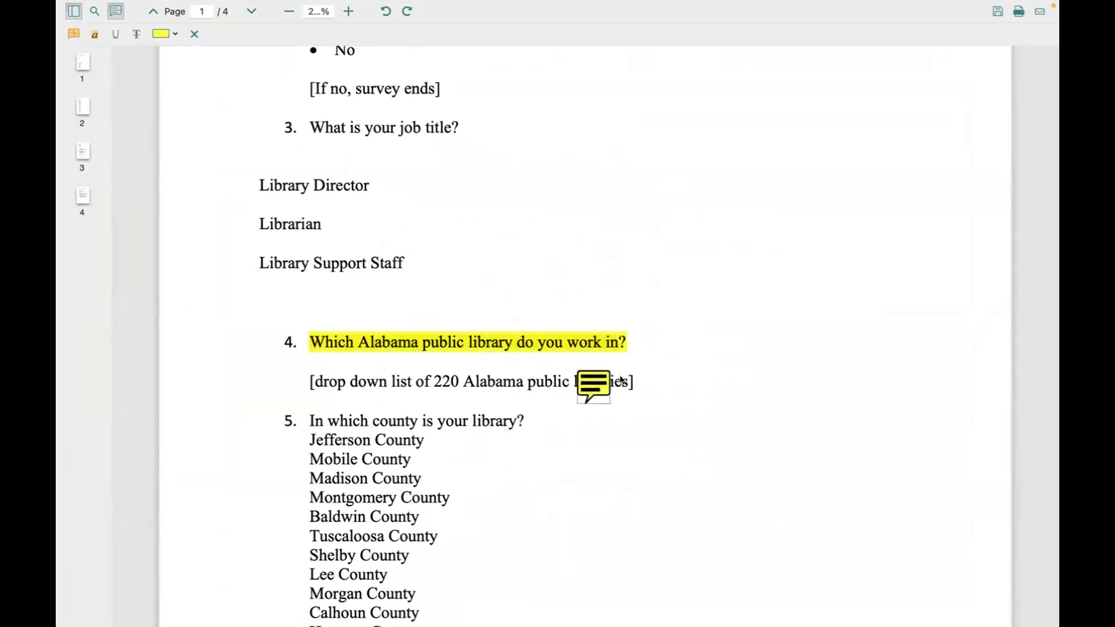
{"action": "double_click", "coordinate": [590, 381]}
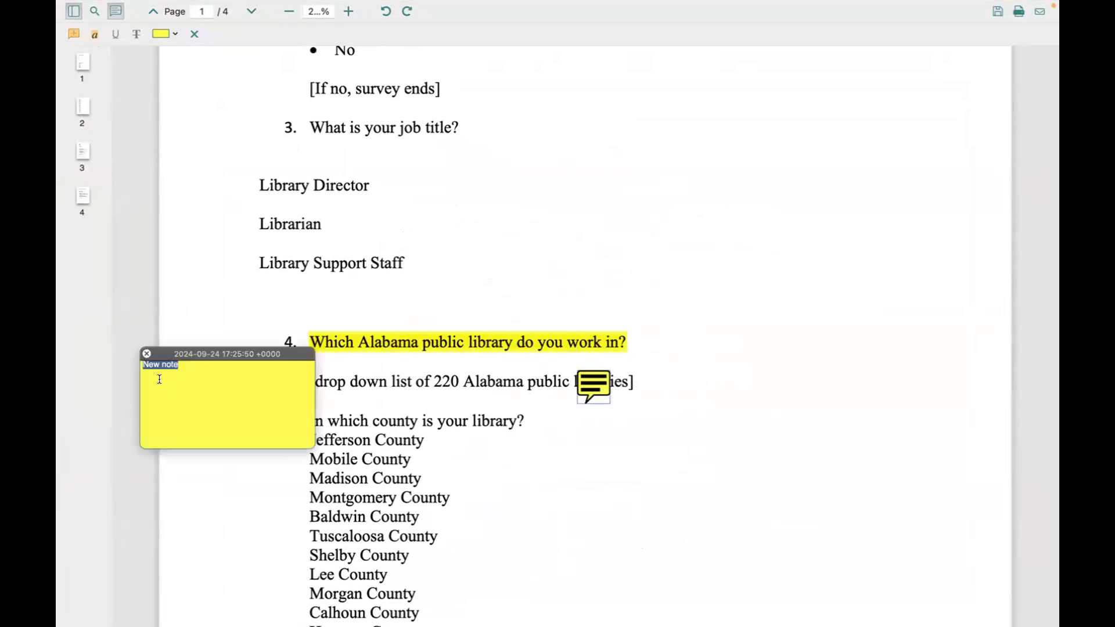
{"action": "left_click", "coordinate": [147, 353]}
{"action": "mouse_move", "coordinate": [129, 6]}
{"action": "left_click", "coordinate": [167, 8]}
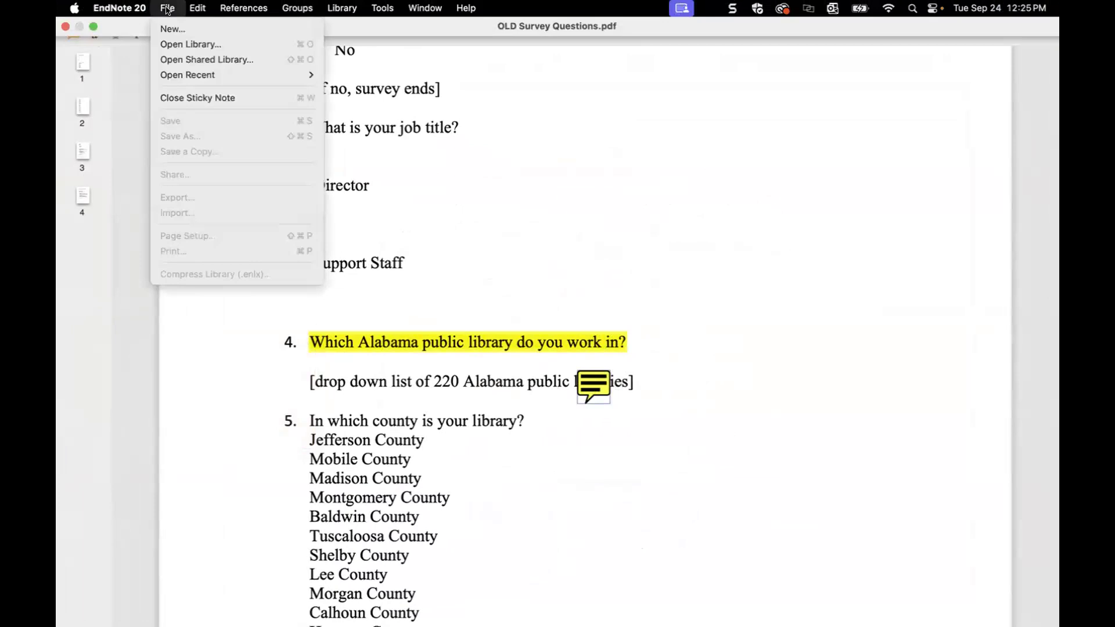
{"action": "left_click", "coordinate": [388, 242]}
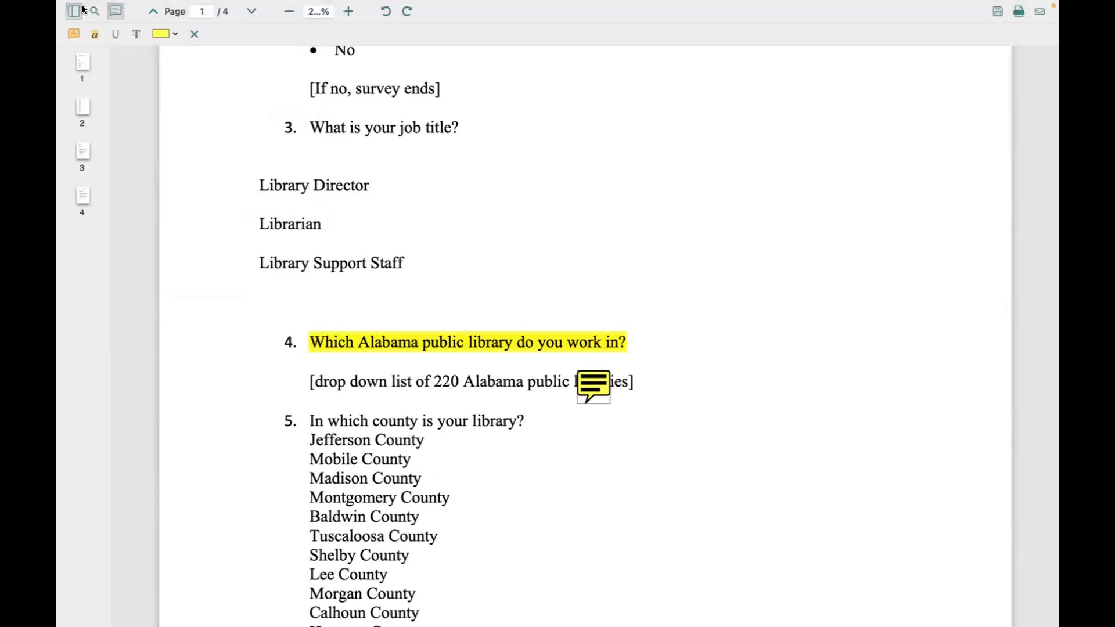
Step: Close the PDF viewer, saving the highlight and note, and return to the Teams slide
{"action": "mouse_move", "coordinate": [91, 5]}
{"action": "left_click", "coordinate": [93, 27]}
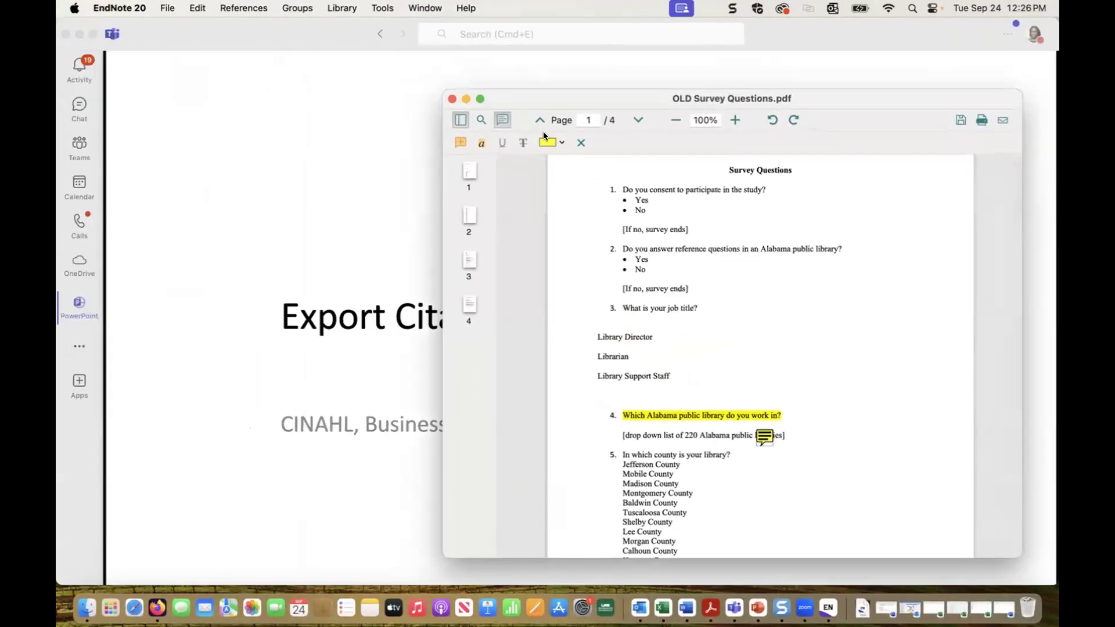
{"action": "mouse_move", "coordinate": [482, 99]}
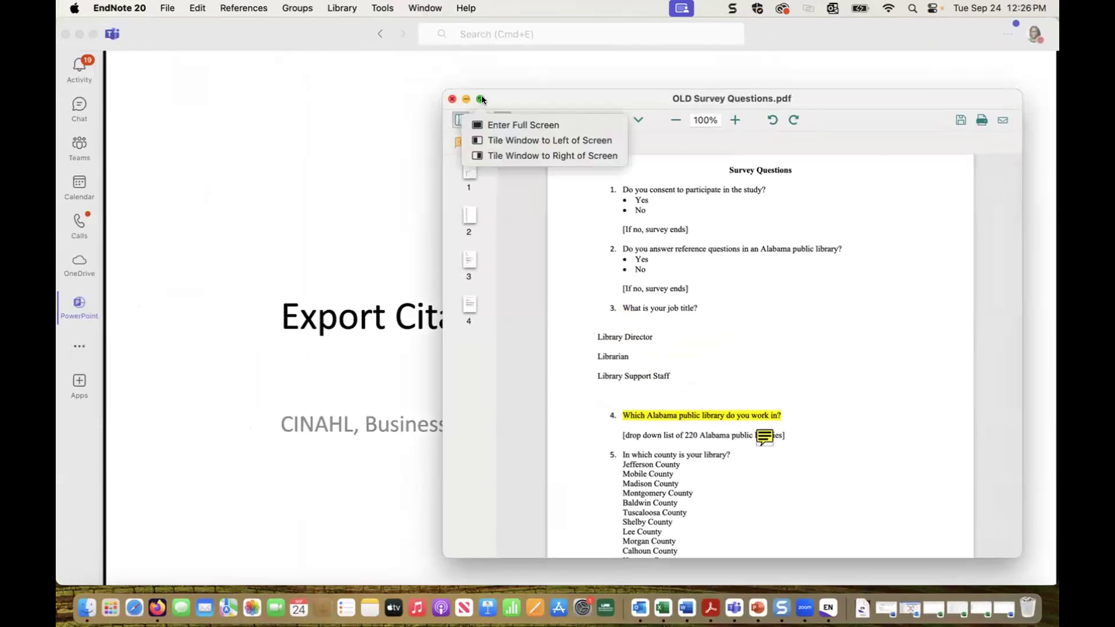
{"action": "left_click", "coordinate": [453, 99]}
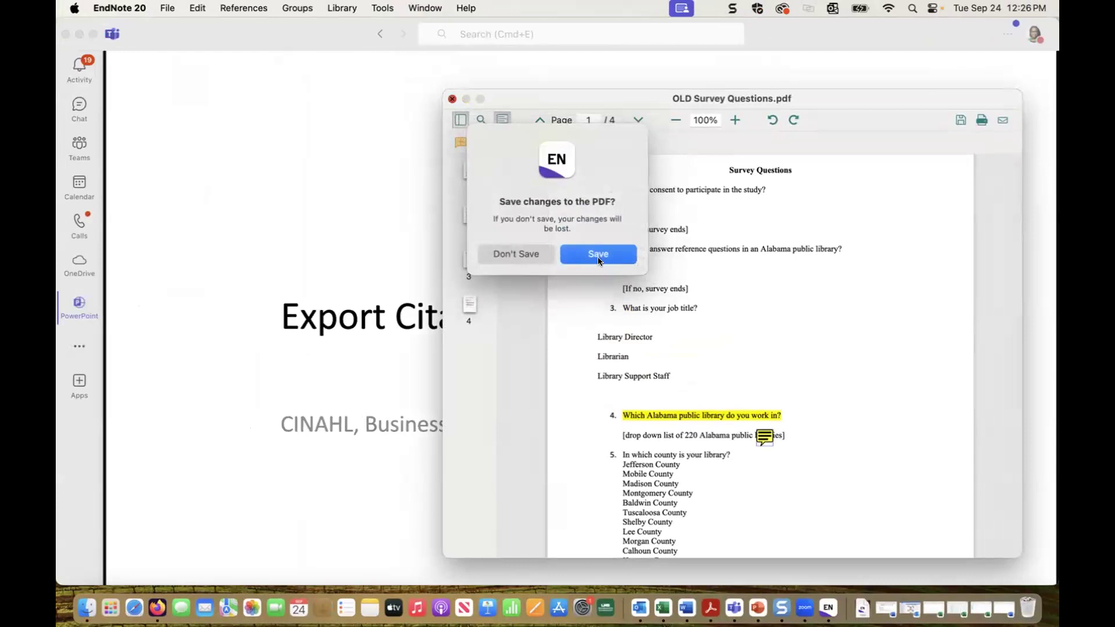
{"action": "left_click", "coordinate": [597, 253]}
{"action": "left_click", "coordinate": [829, 608]}
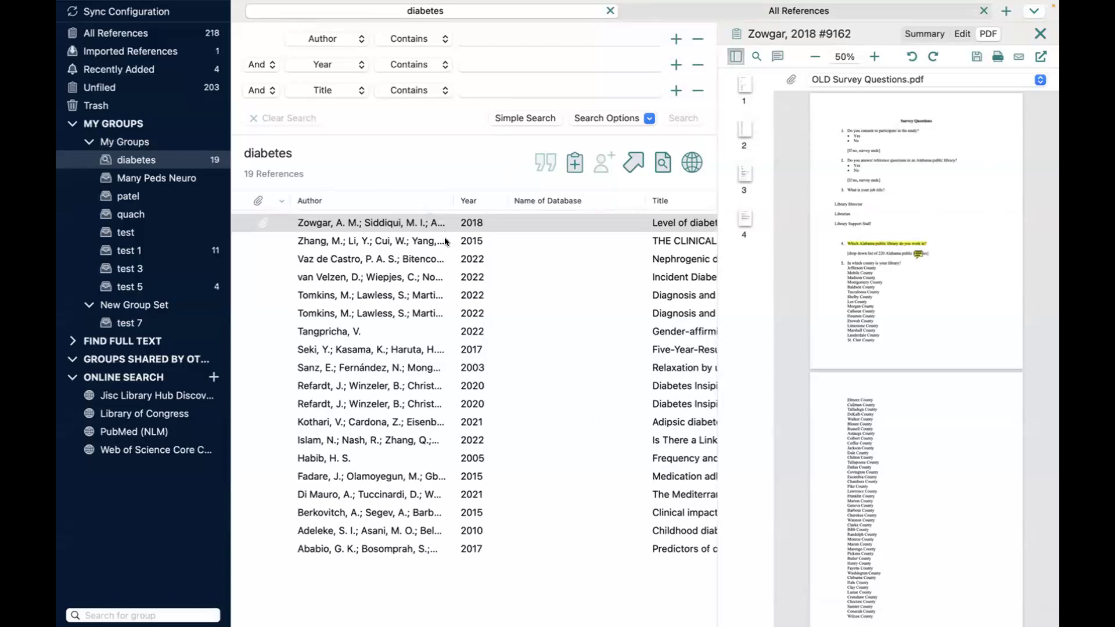
{"action": "key", "text": "ctrl+Left"}
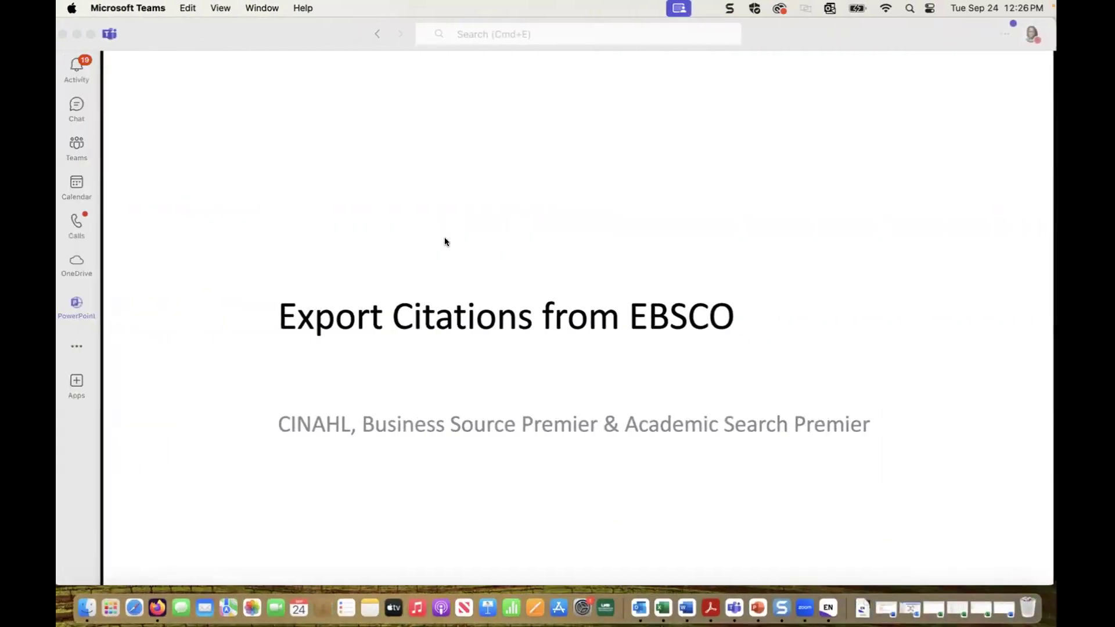
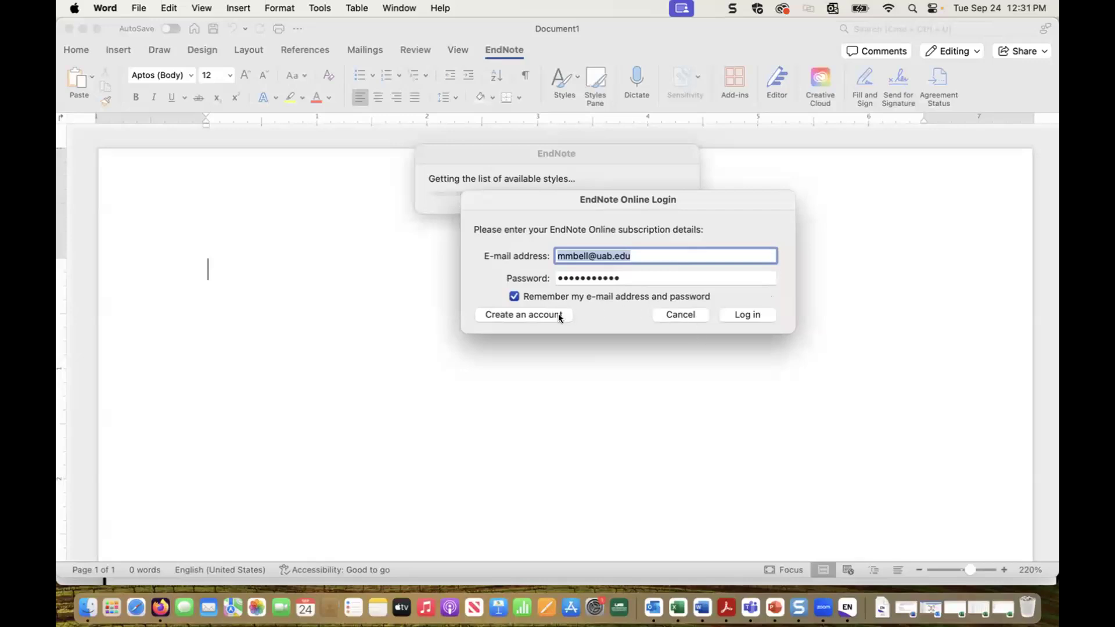
Step: Cancel the EndNote Online login prompt to reach the blank document
{"action": "left_click", "coordinate": [679, 315]}
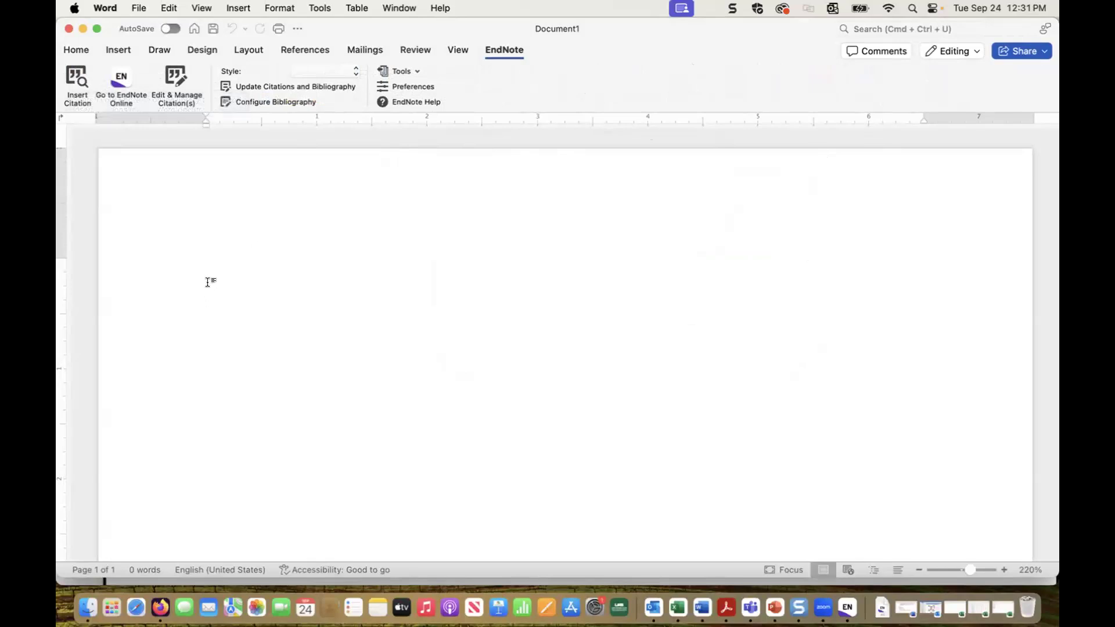
Step: Type the sentence 'Today is Tuesday.' and place the cursor just before the period
{"action": "type", "text": "test"}
{"action": "key", "text": "BackSpace"}
{"action": "key", "text": "BackSpace"}
{"action": "key", "text": "BackSpace"}
{"action": "key", "text": "BackSpace"}
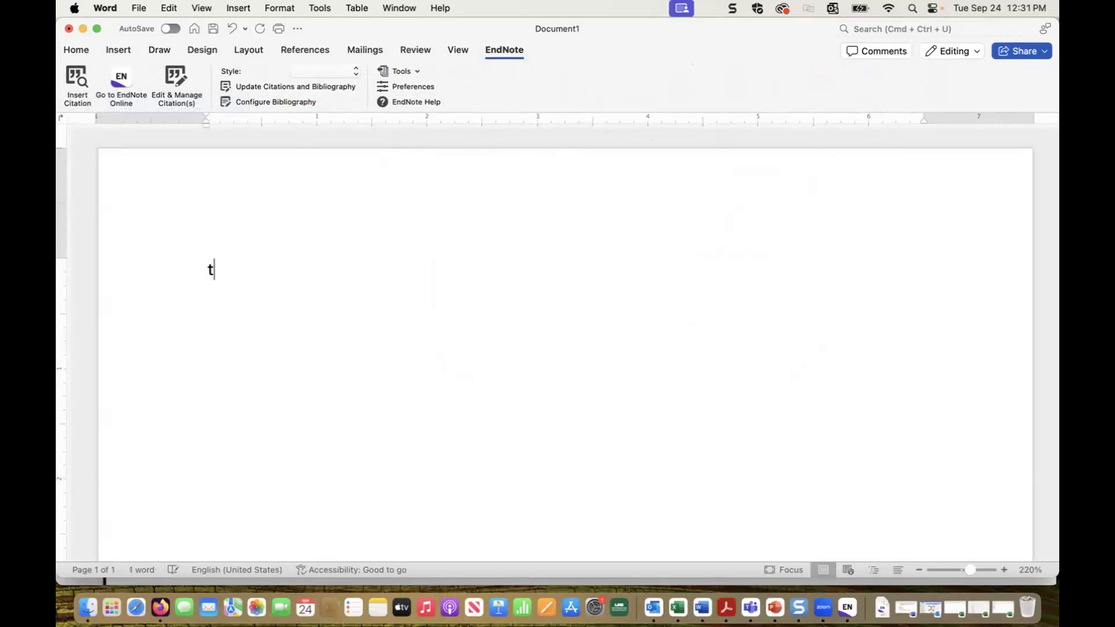
{"action": "type", "text": "Today is Tue"}
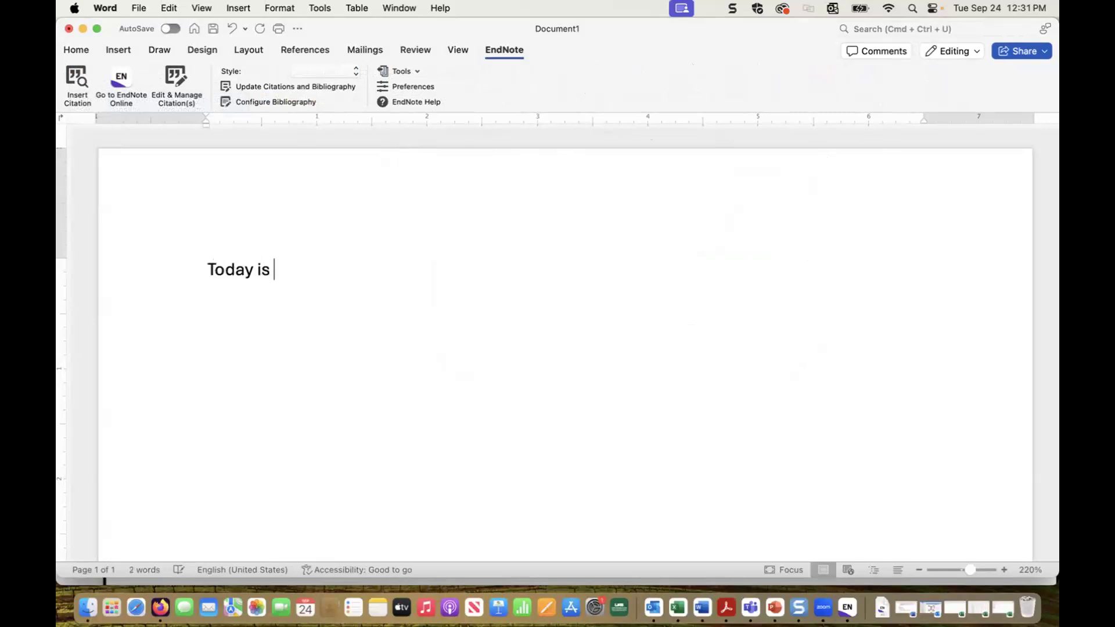
{"action": "type", "text": "sday."}
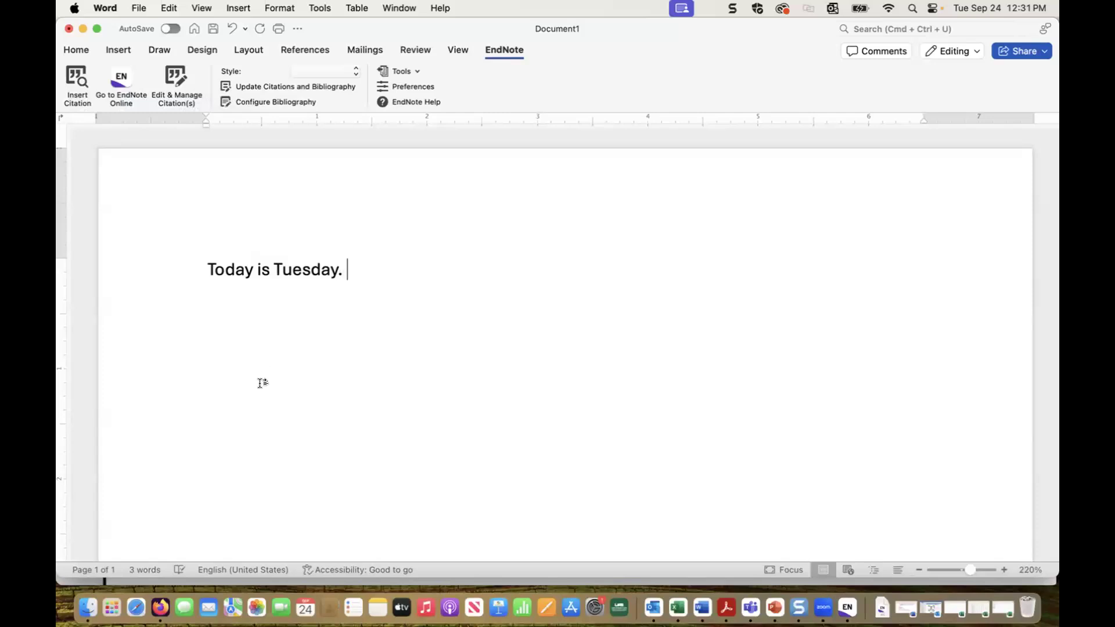
{"action": "left_click", "coordinate": [338, 269]}
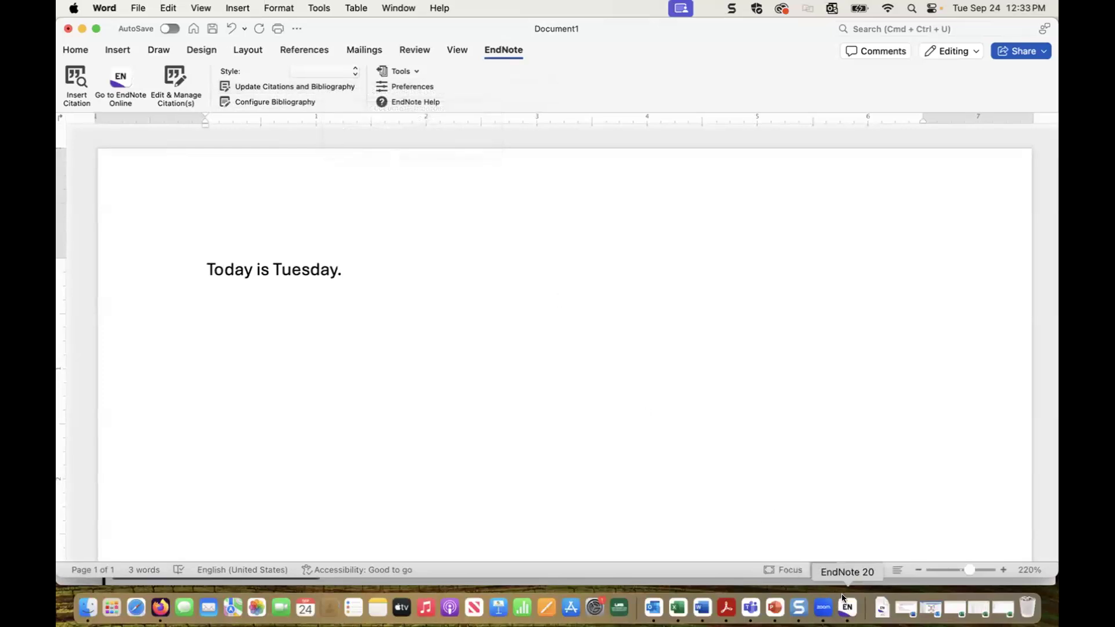
{"action": "left_click", "coordinate": [847, 608]}
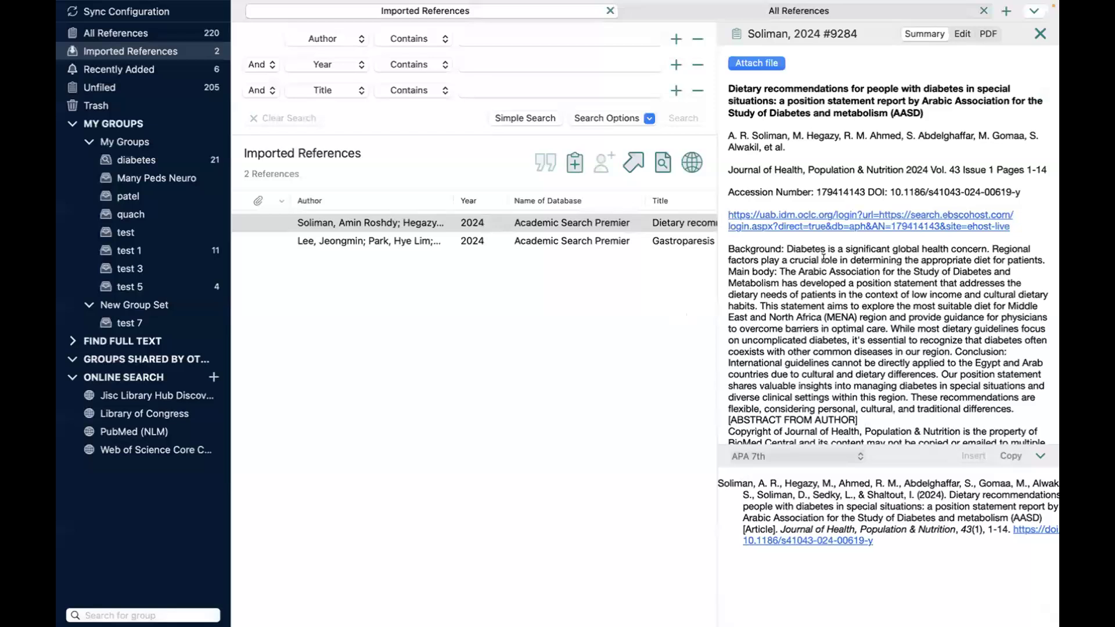
{"action": "left_click", "coordinate": [964, 33]}
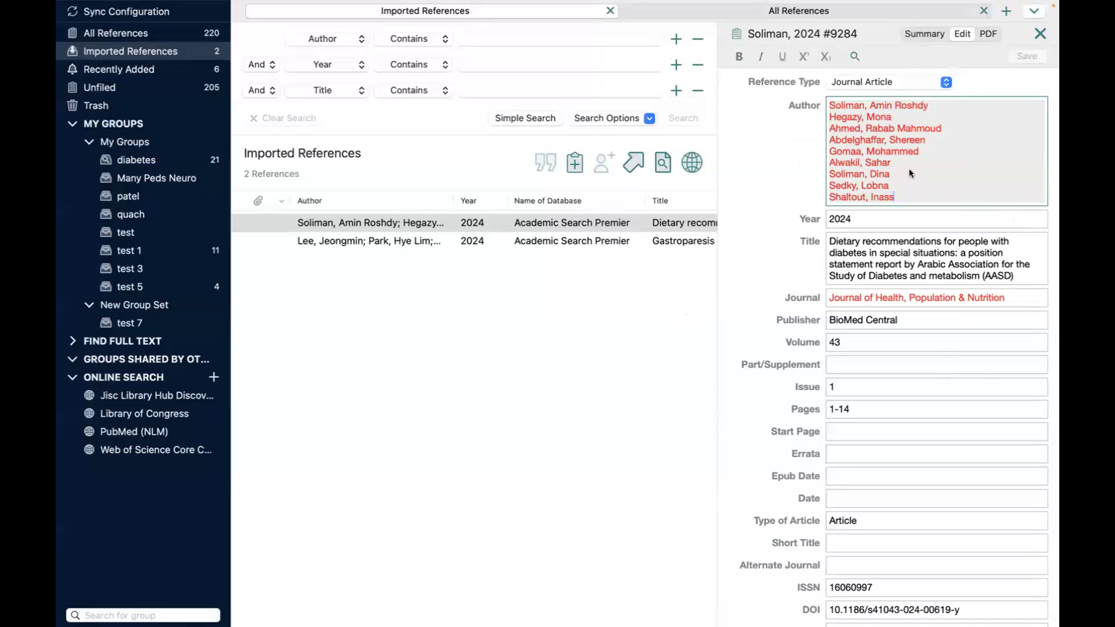
{"action": "mouse_move", "coordinate": [900, 5]}
{"action": "key", "text": "ctrl+Left"}
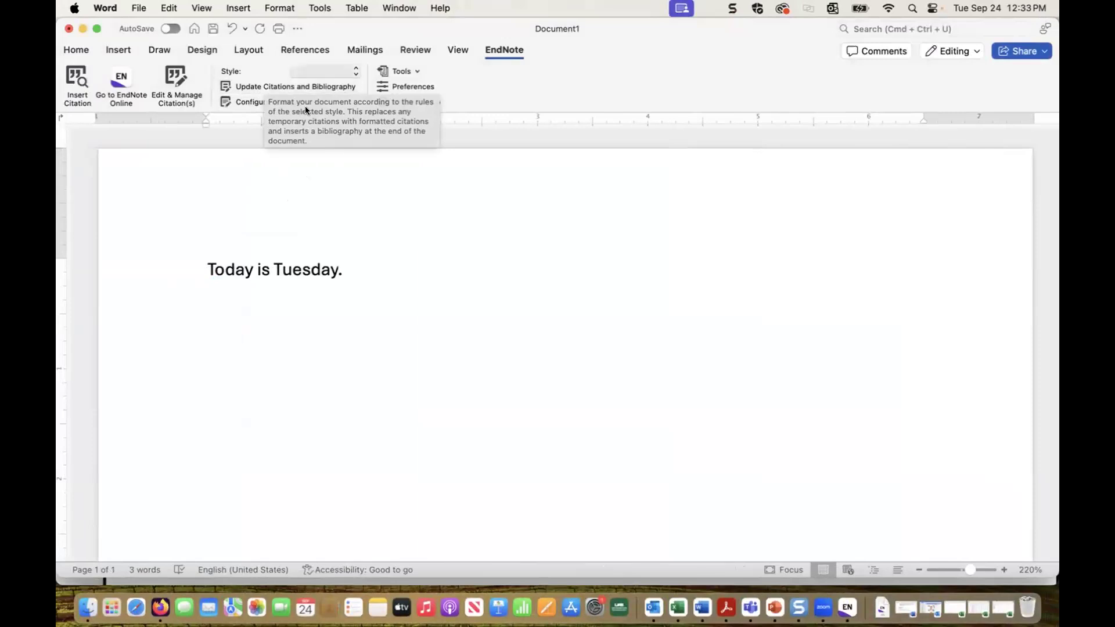
Step: Start EndNote's Configure Bibliography and dismiss the unknown error message
{"action": "left_click", "coordinate": [257, 102]}
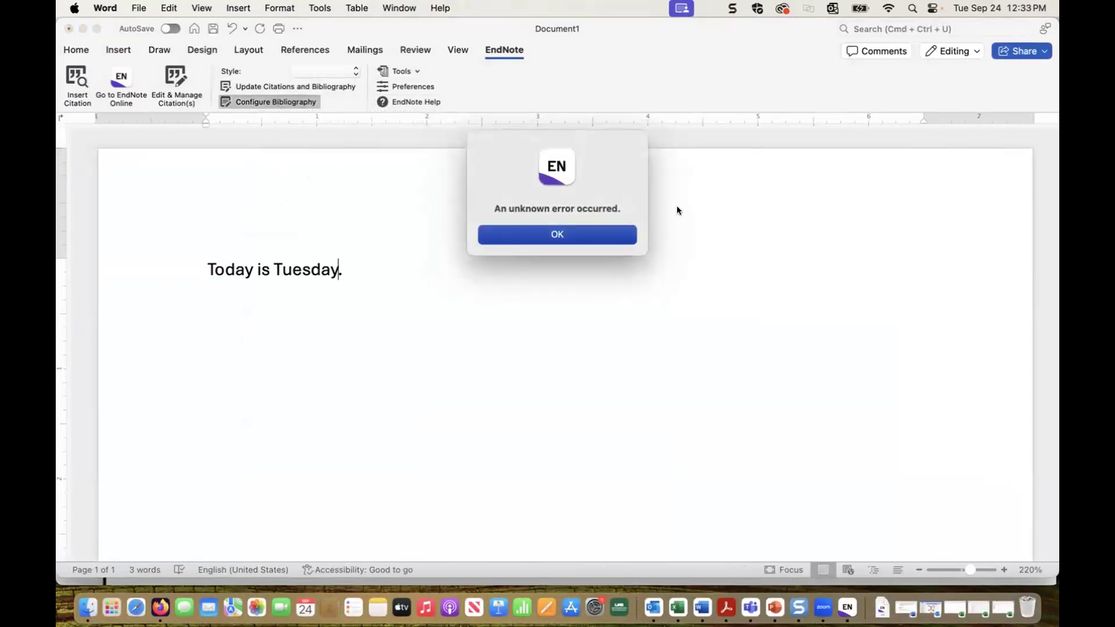
{"action": "left_click", "coordinate": [864, 74]}
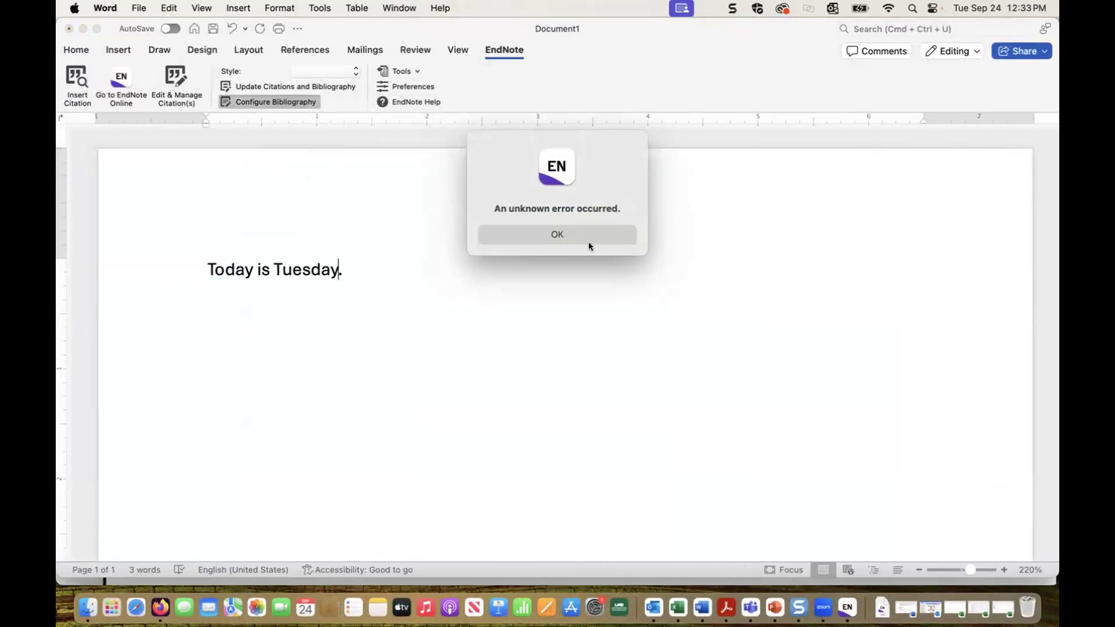
{"action": "left_click", "coordinate": [563, 234]}
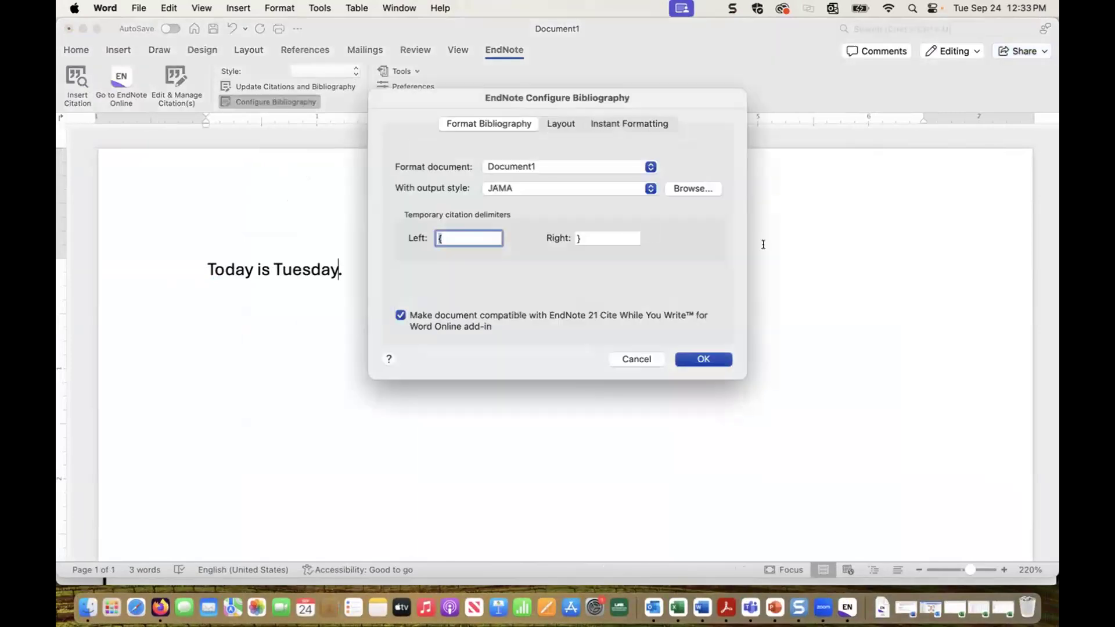
{"action": "left_click", "coordinate": [911, 85]}
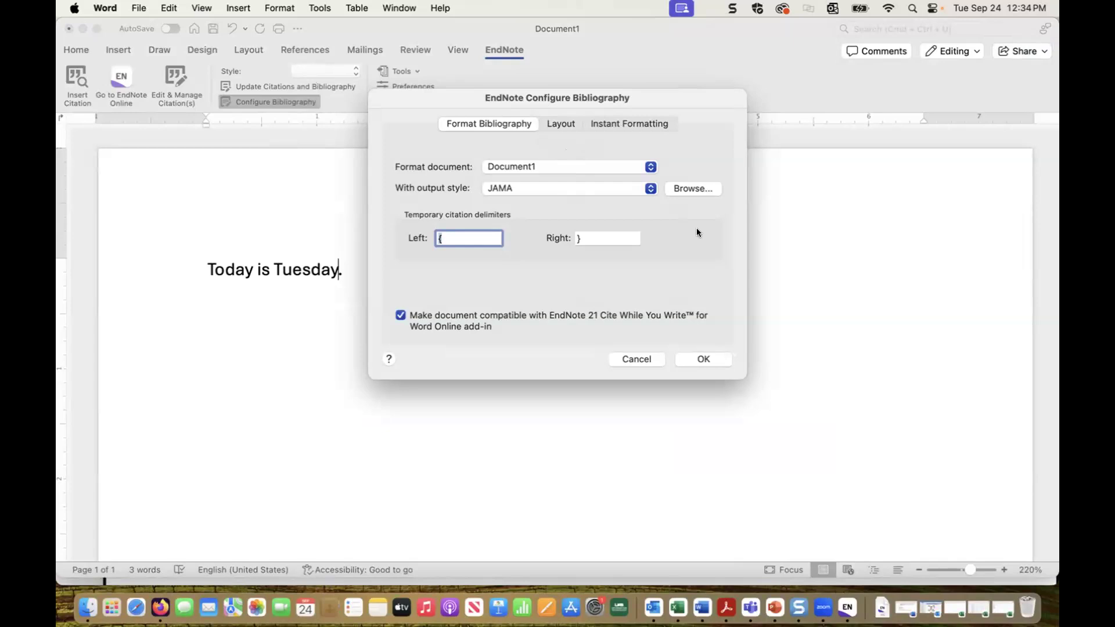
Step: Set the bibliography layout to Double line spacing and Arial font, and apply it
{"action": "left_click", "coordinate": [561, 125]}
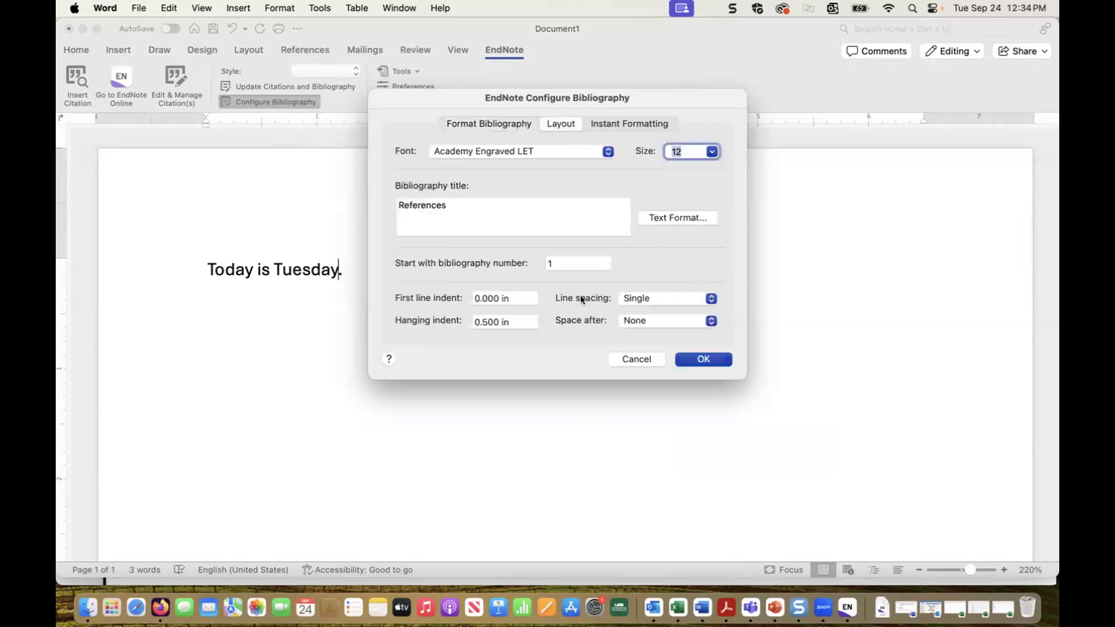
{"action": "left_click", "coordinate": [691, 298]}
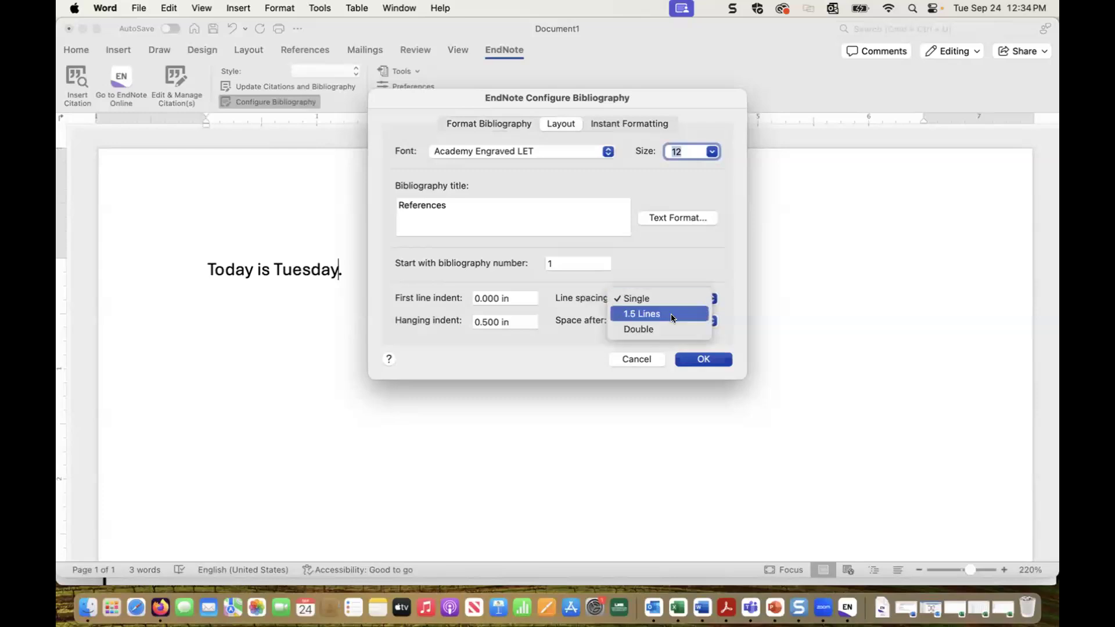
{"action": "left_click", "coordinate": [641, 326]}
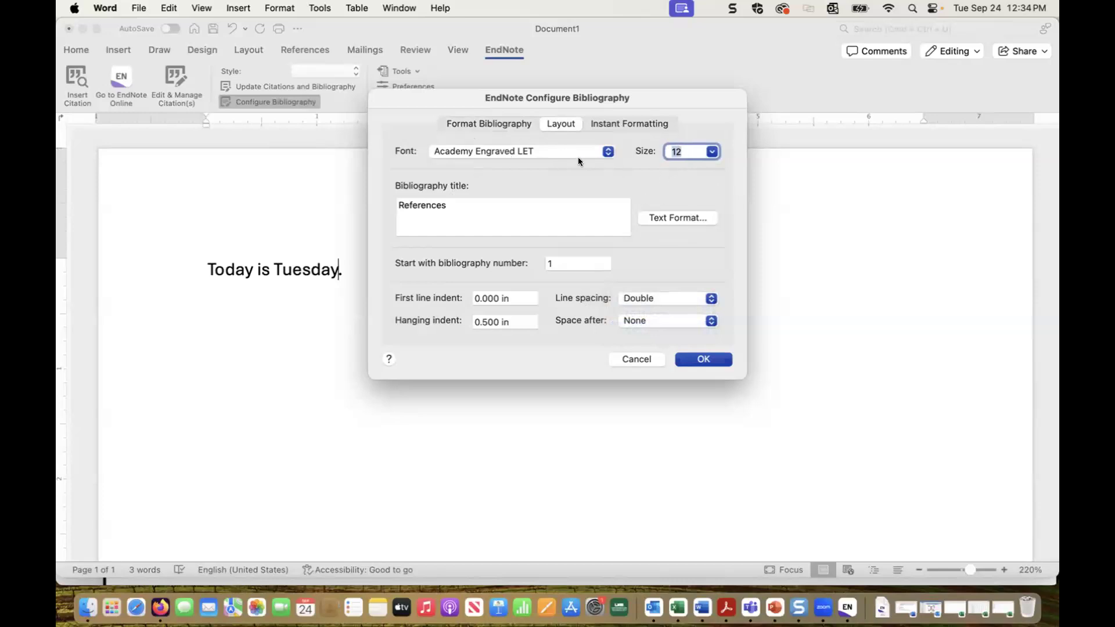
{"action": "left_click", "coordinate": [605, 153]}
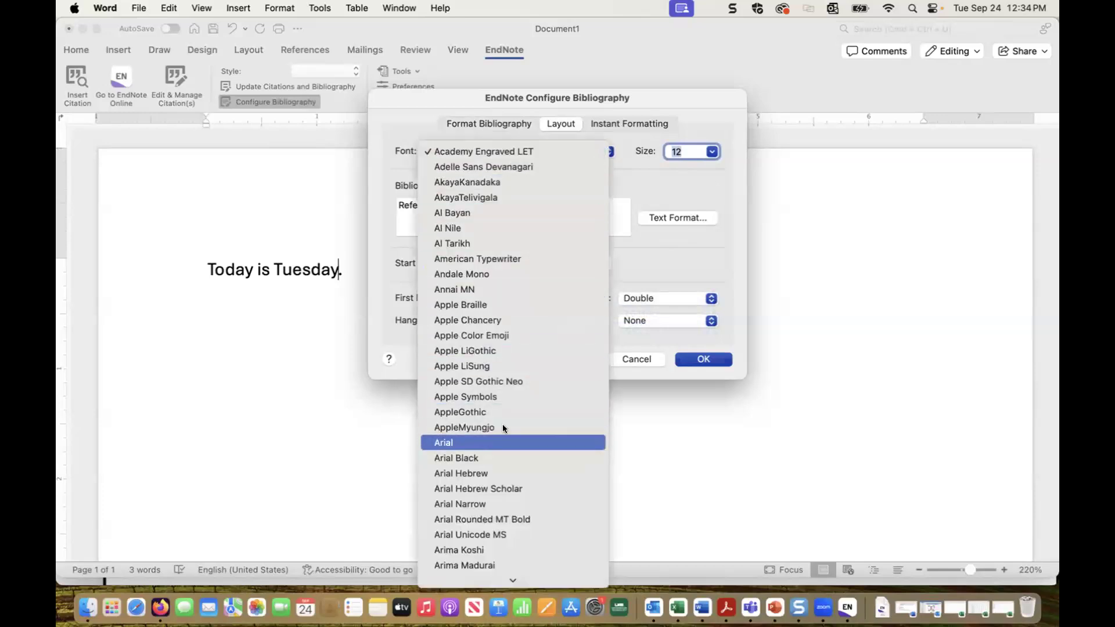
{"action": "left_click", "coordinate": [503, 442]}
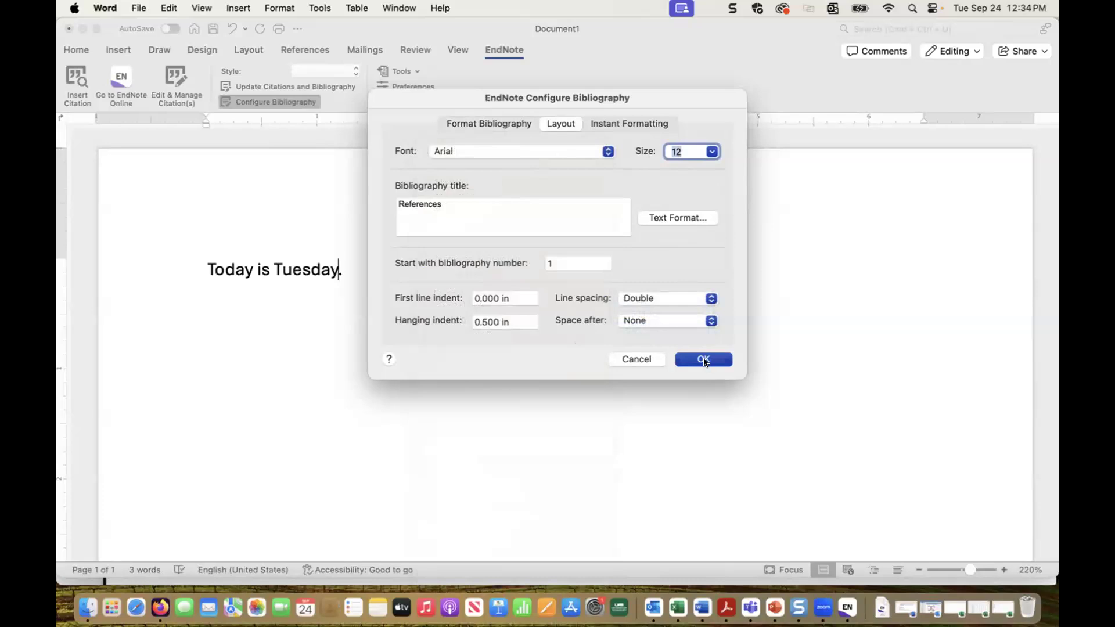
{"action": "left_click", "coordinate": [704, 359]}
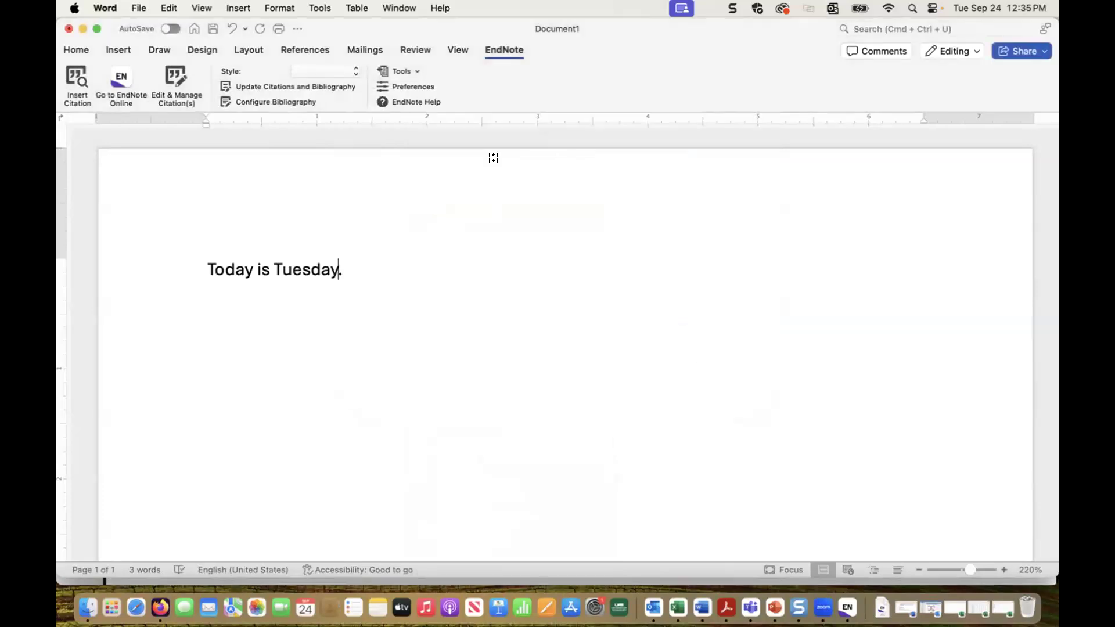
Step: Look over the EndNote Tools list, then bring up Cite While You Write Preferences
{"action": "left_click", "coordinate": [417, 70]}
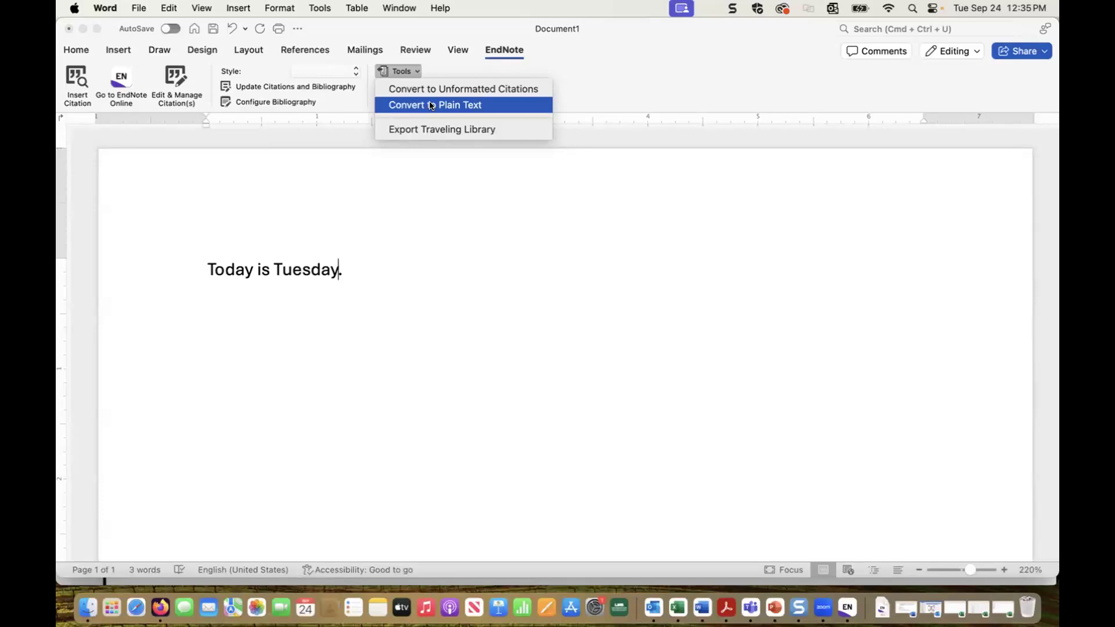
{"action": "left_click", "coordinate": [544, 168]}
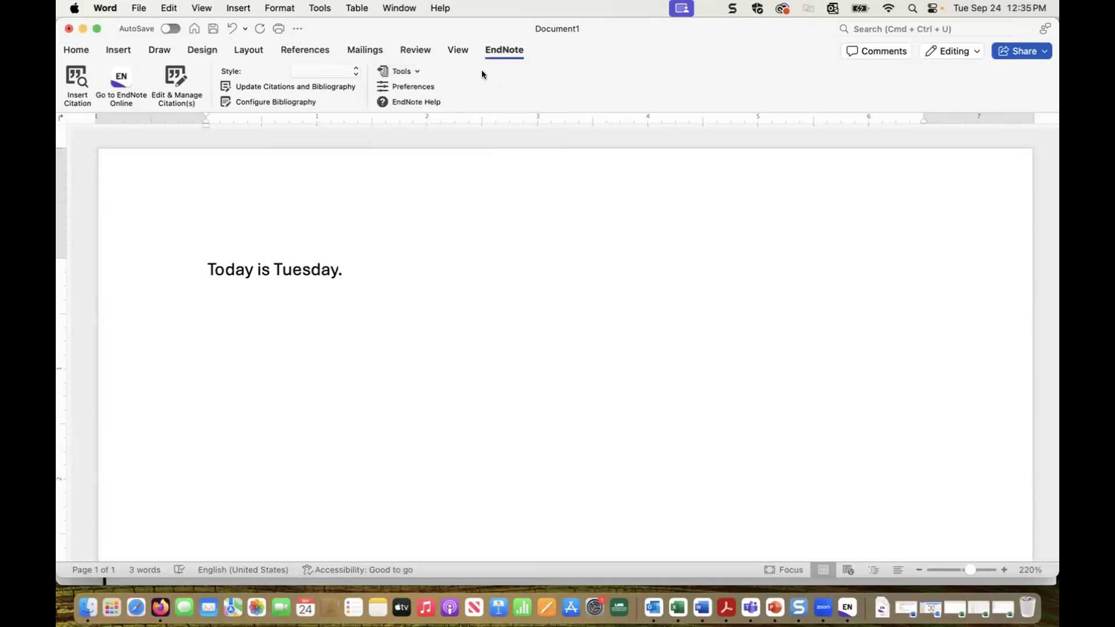
{"action": "left_click", "coordinate": [430, 87]}
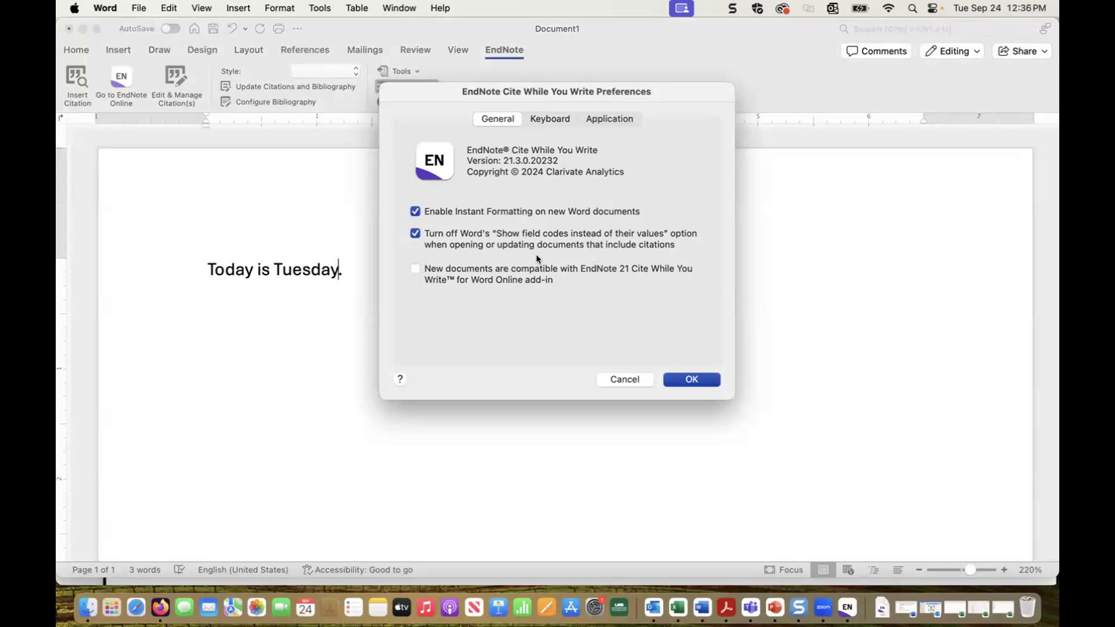
Step: Cancel the preferences unchanged and start Insert Citation to search references
{"action": "left_click", "coordinate": [625, 379]}
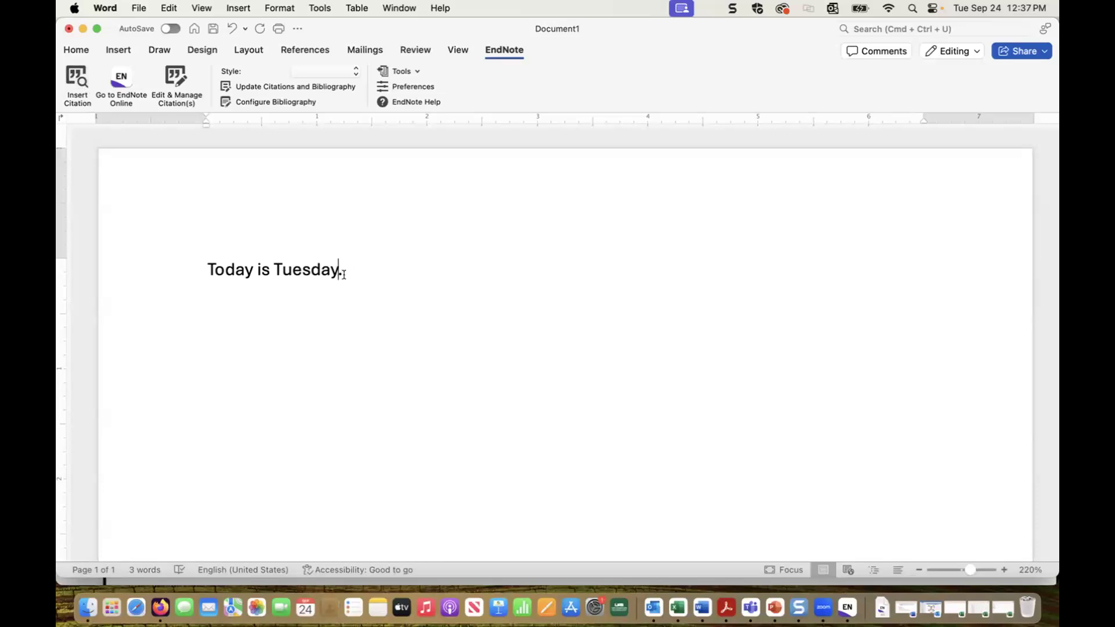
{"action": "left_click", "coordinate": [75, 74]}
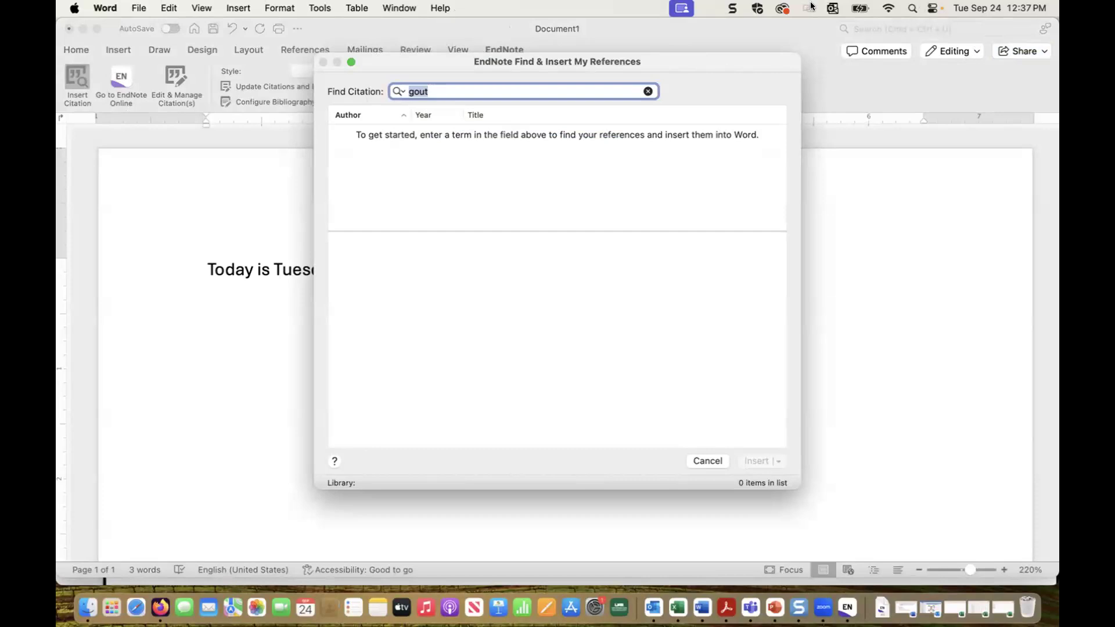
Step: Search the references for 'diabetes' twice, finding nothing, and cancel the search
{"action": "left_click", "coordinate": [511, 90]}
{"action": "key", "text": "BackSpace"}
{"action": "key", "text": "BackSpace"}
{"action": "key", "text": "BackSpace"}
{"action": "key", "text": "BackSpace"}
{"action": "type", "text": "diabetes"}
{"action": "key", "text": "Return"}
{"action": "left_click", "coordinate": [647, 91]}
{"action": "type", "text": "diabete"}
{"action": "key", "text": "BackSpace"}
{"action": "type", "text": "es"}
{"action": "key", "text": "Return"}
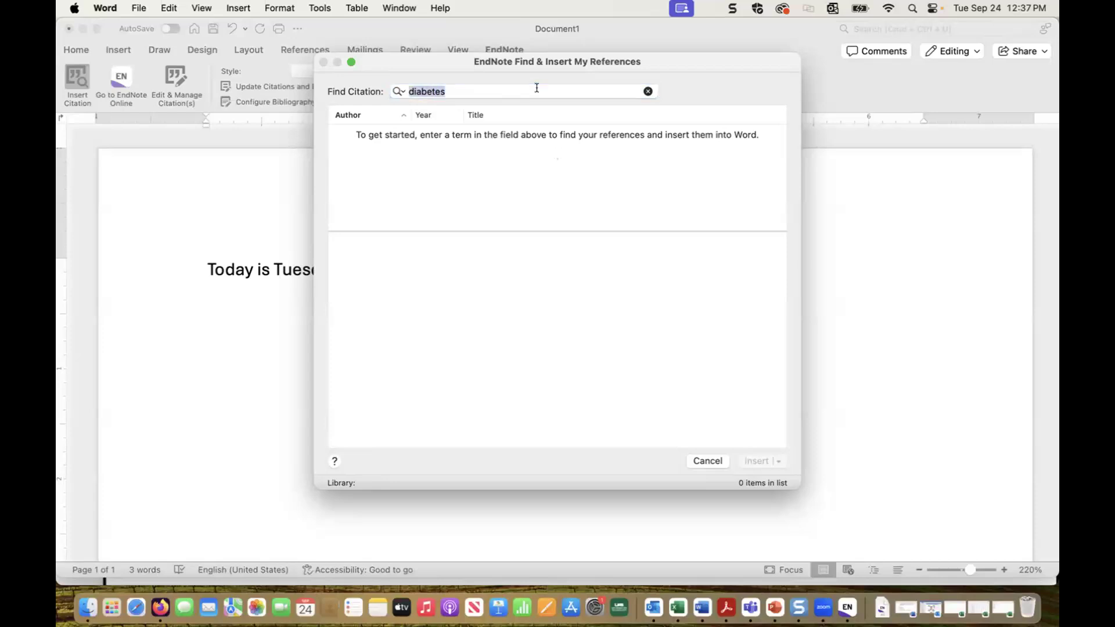
{"action": "left_click", "coordinate": [712, 461]}
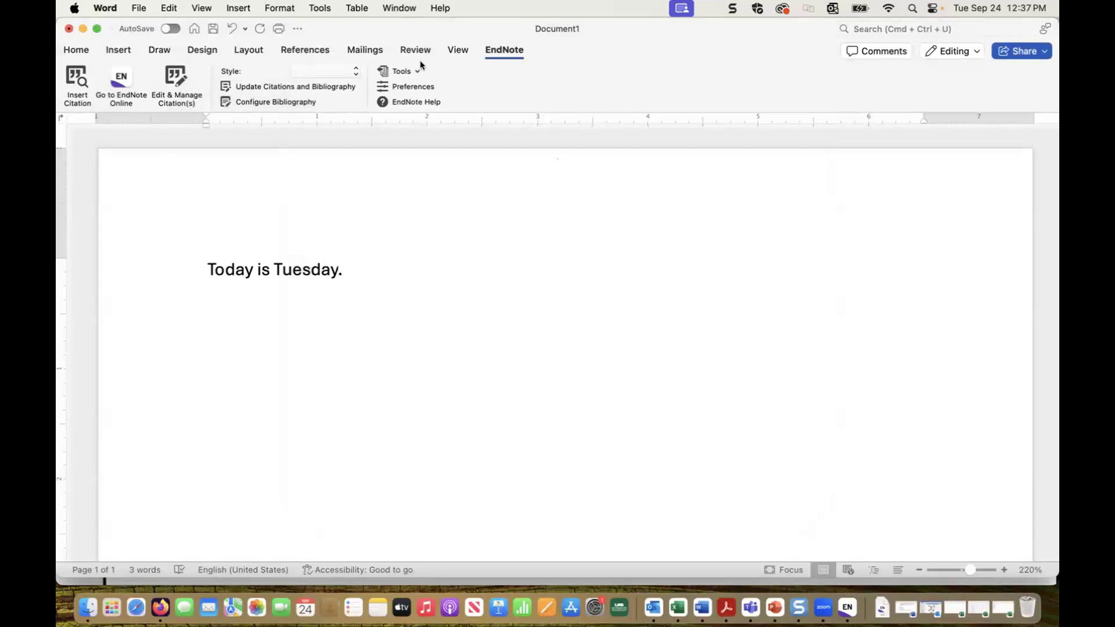
Step: Rerun the 'diabetes' citation search, cancel it, and close the document without saving
{"action": "left_click", "coordinate": [459, 51]}
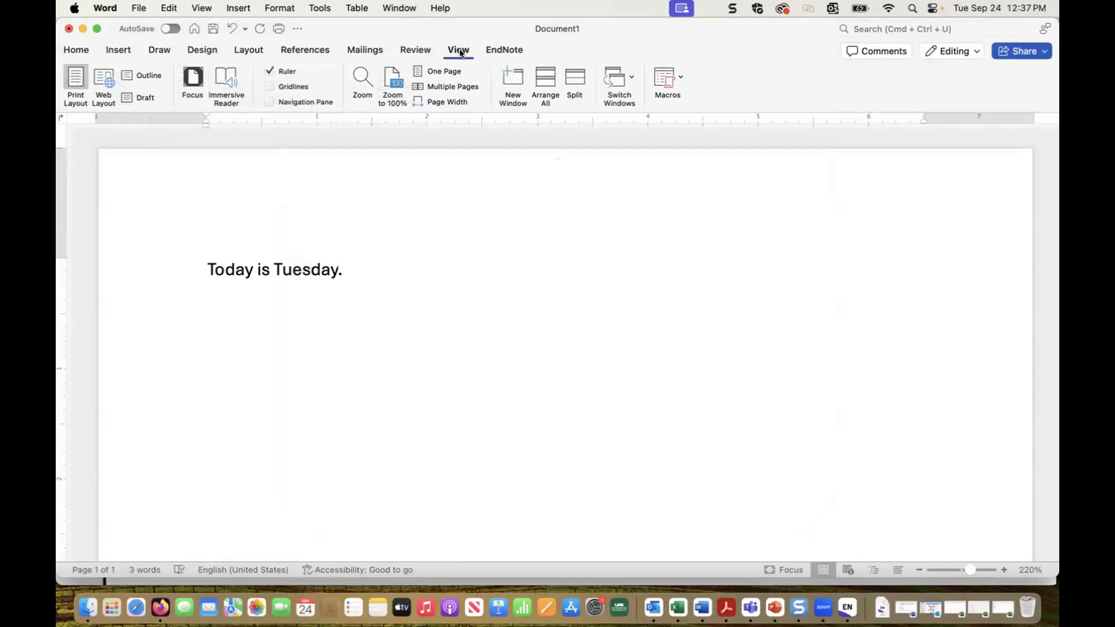
{"action": "left_click", "coordinate": [502, 50]}
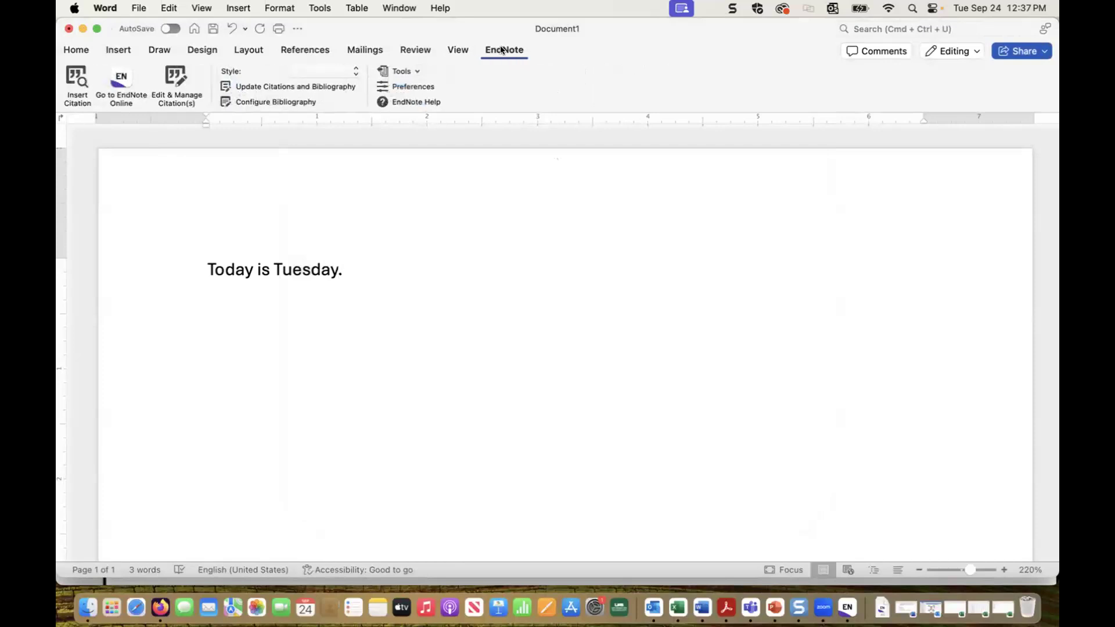
{"action": "left_click", "coordinate": [74, 75]}
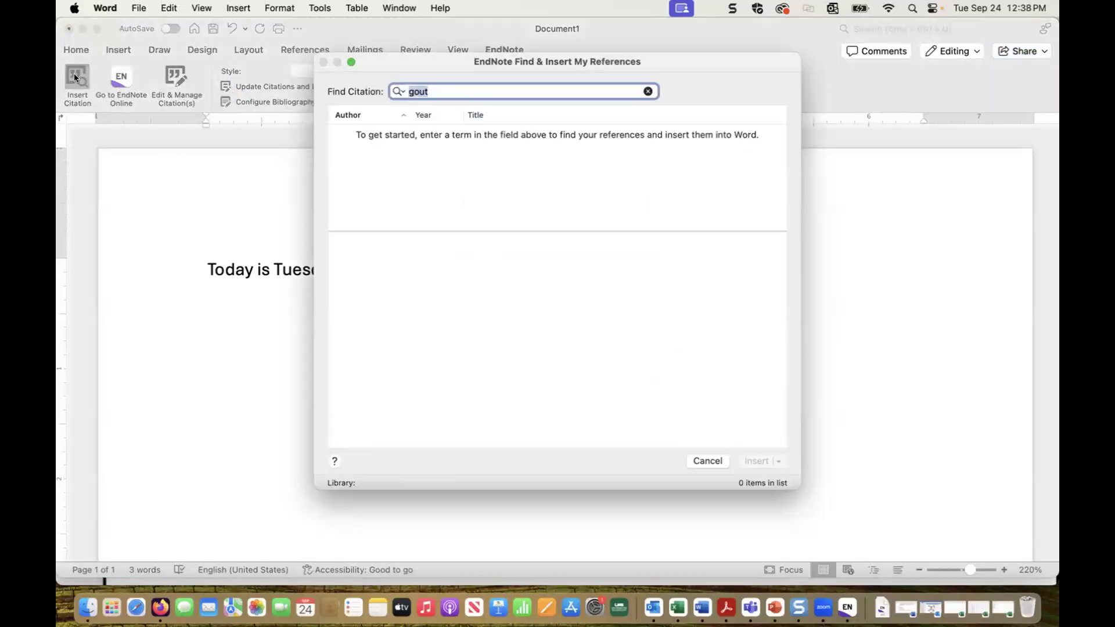
{"action": "left_click", "coordinate": [475, 93]}
{"action": "key", "text": "BackSpace"}
{"action": "key", "text": "BackSpace"}
{"action": "key", "text": "BackSpace"}
{"action": "key", "text": "BackSpace"}
{"action": "type", "text": "diabetes"}
{"action": "key", "text": "Return"}
{"action": "left_click", "coordinate": [706, 461]}
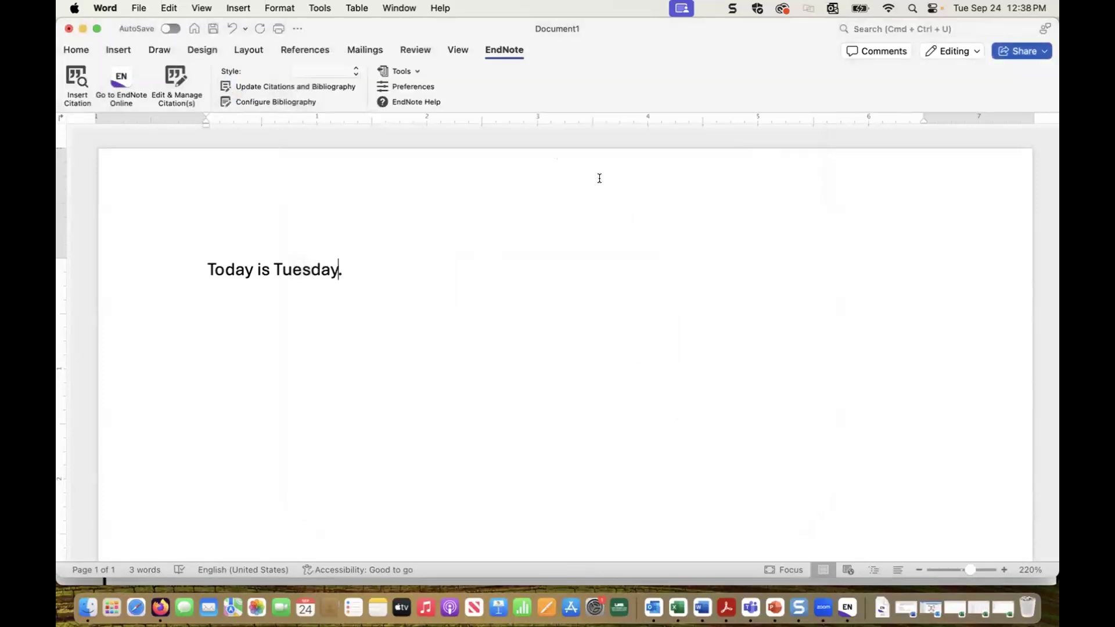
{"action": "left_click", "coordinate": [68, 28]}
{"action": "left_click", "coordinate": [382, 401]}
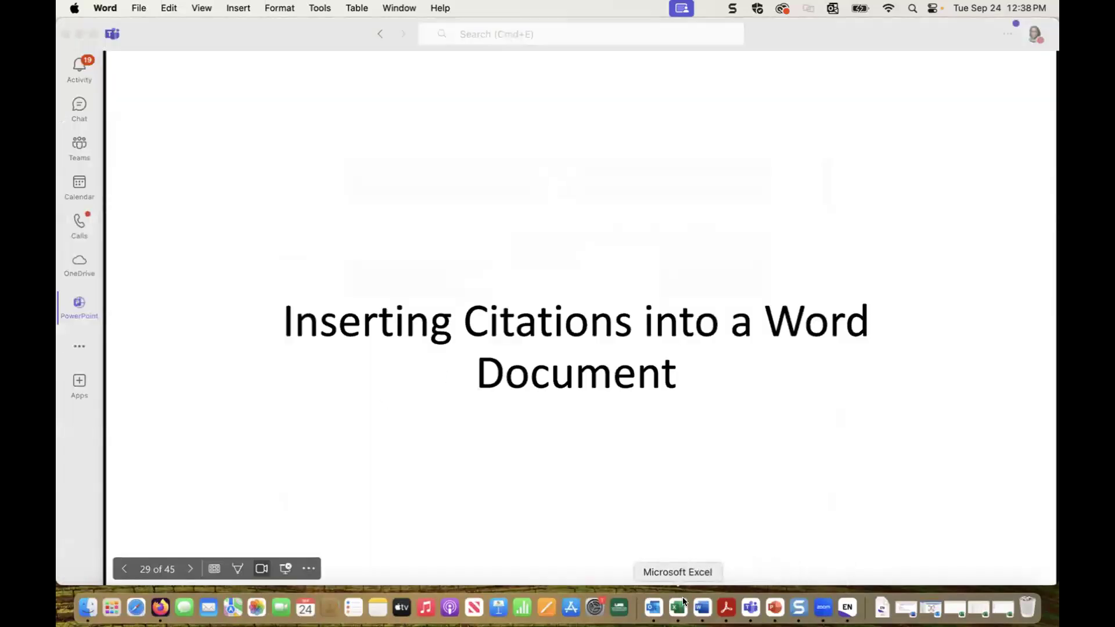
Step: Create a new blank Word document and type 'Today is Tuesday.' with EndNote tools shown
{"action": "left_click", "coordinate": [702, 606]}
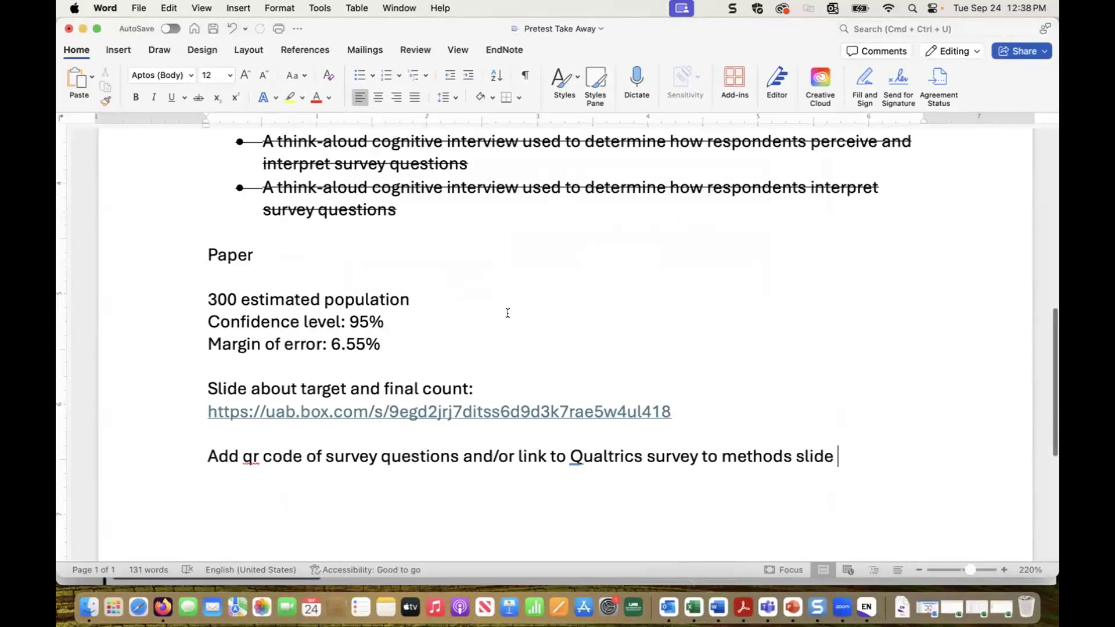
{"action": "left_click", "coordinate": [134, 9]}
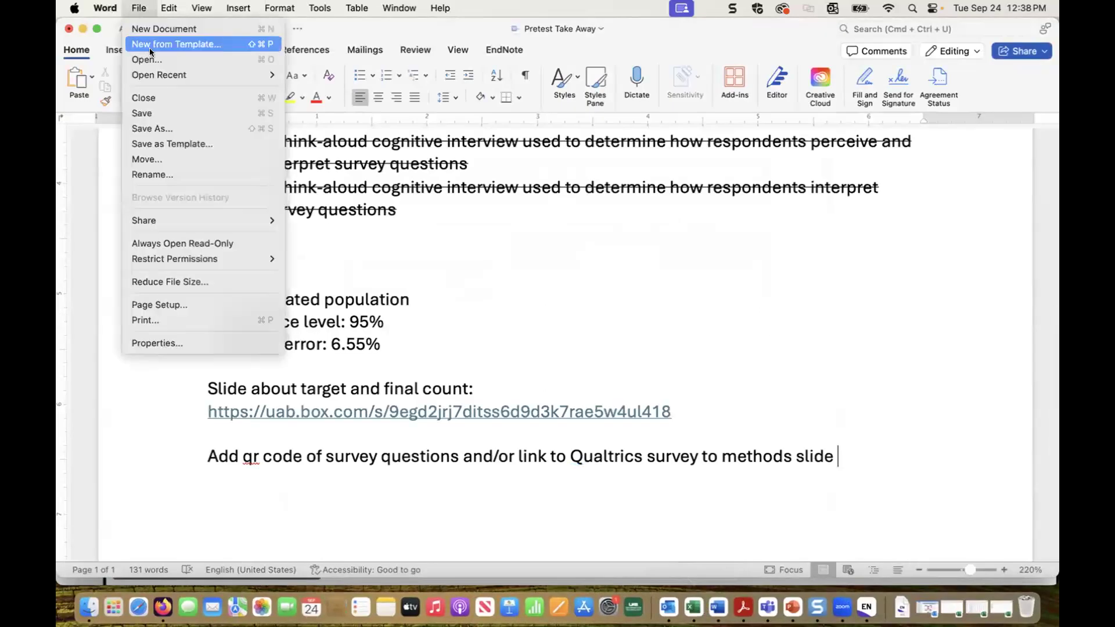
{"action": "left_click", "coordinate": [152, 28]}
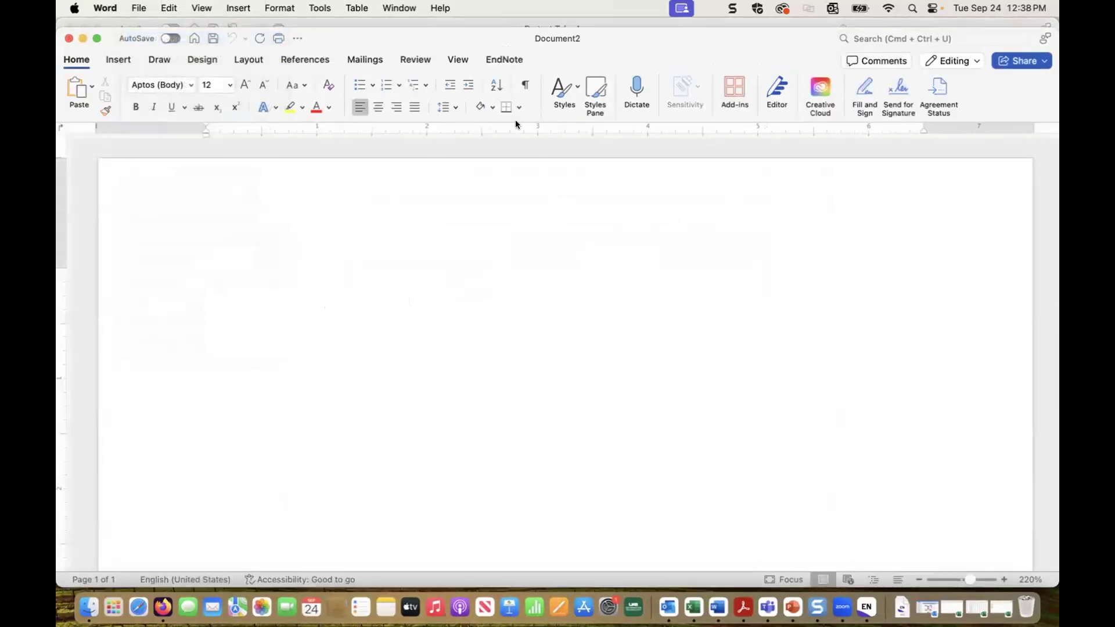
{"action": "left_click", "coordinate": [504, 60]}
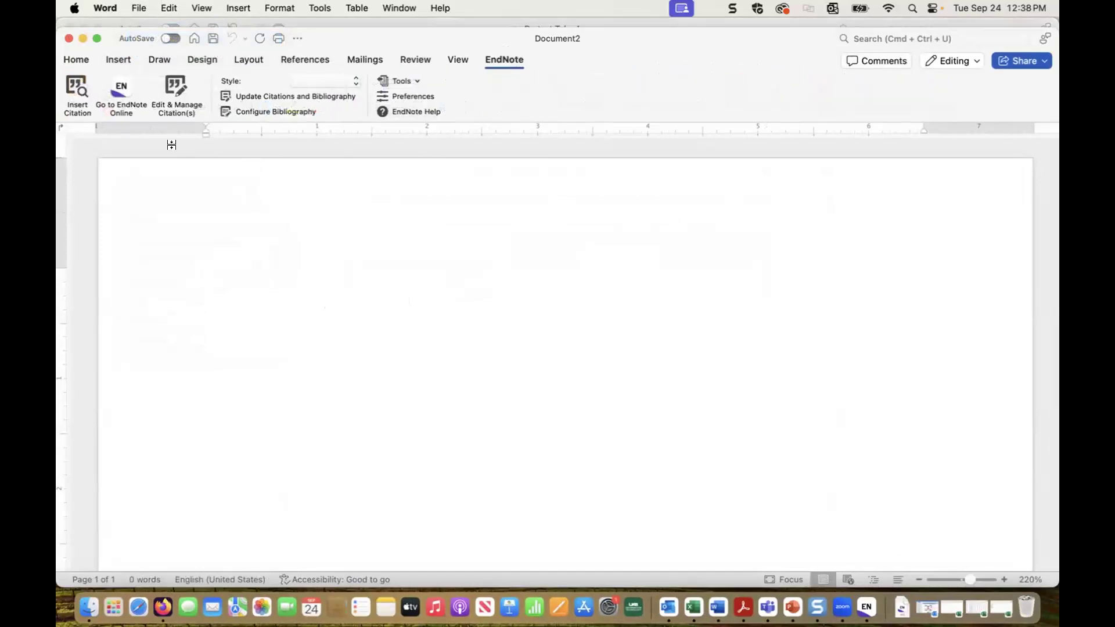
{"action": "type", "text": "T"}
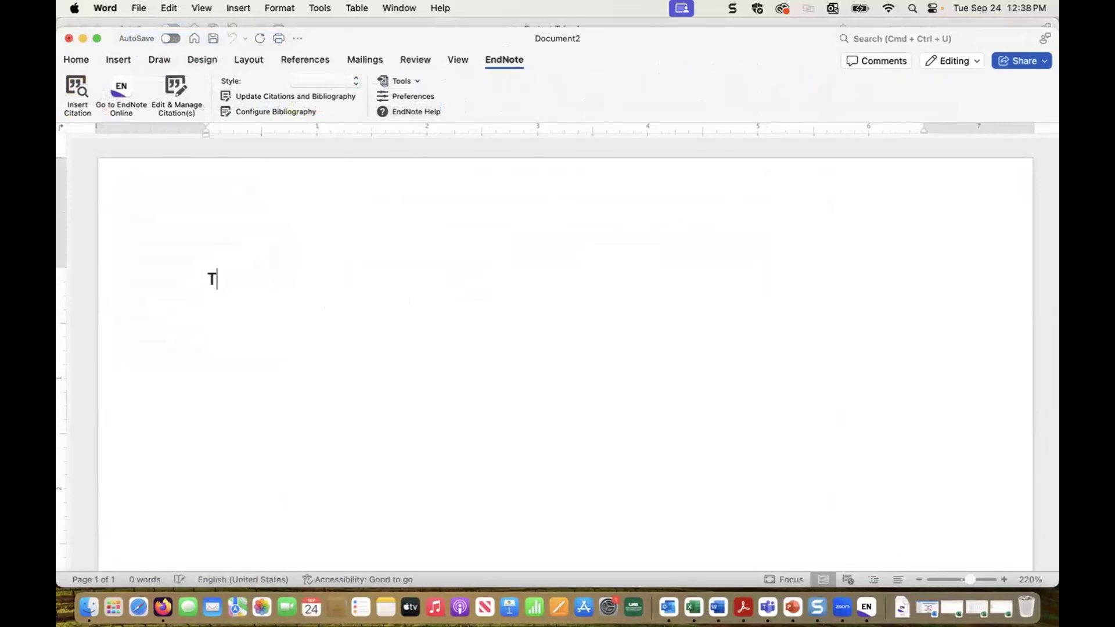
{"action": "type", "text": "oday is t"}
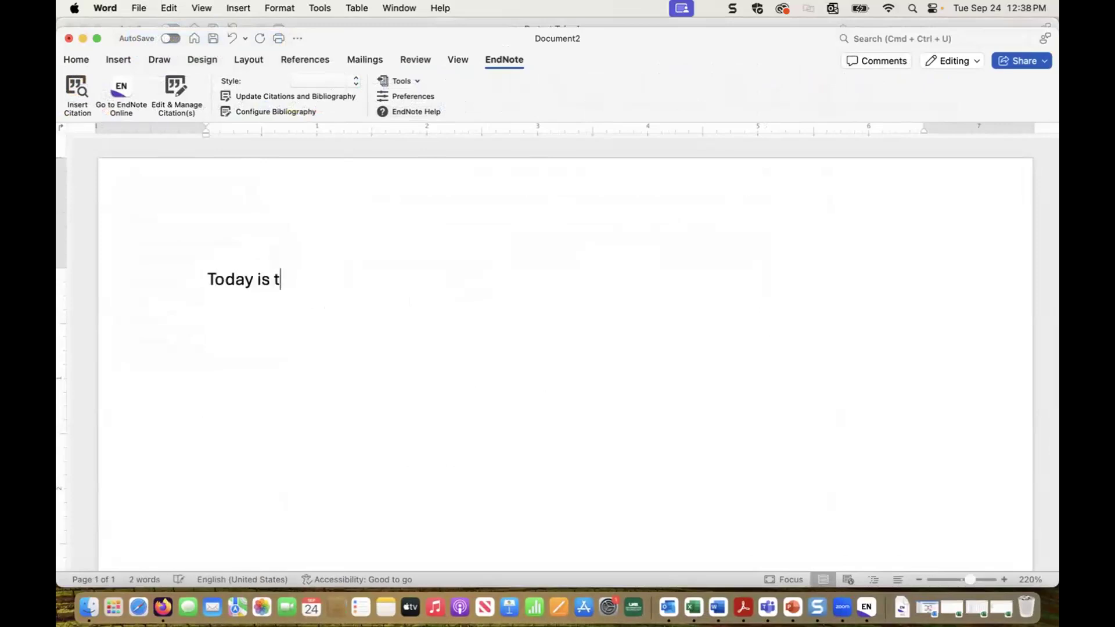
{"action": "key", "text": "BackSpace"}
{"action": "type", "text": "Tuesday."}
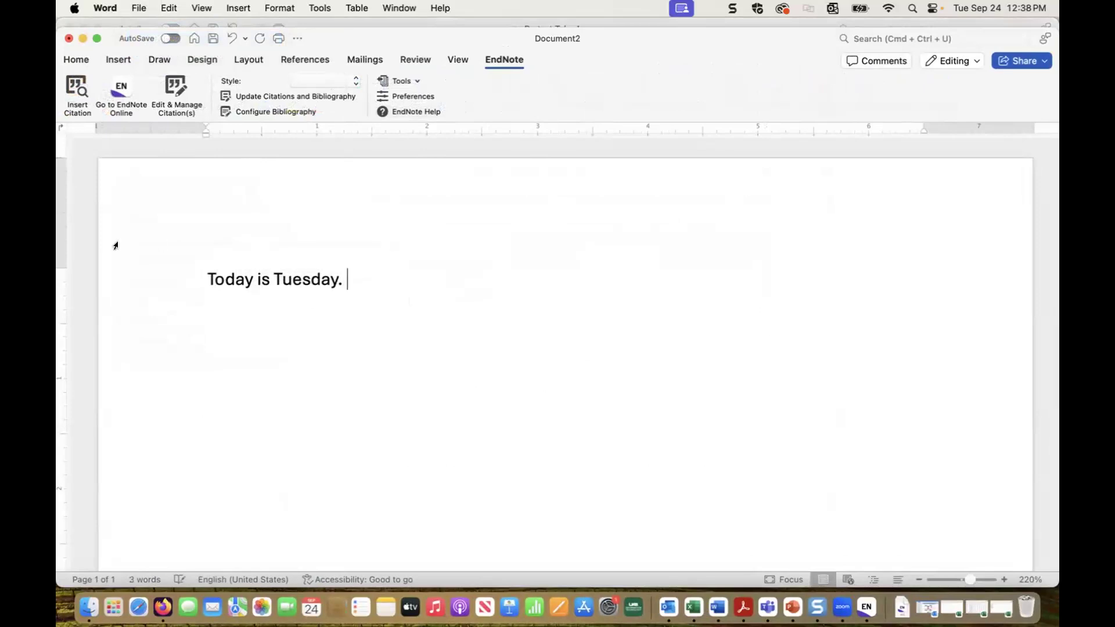
Step: Search citations for 'diabetes', cancel, then advance the Teams presentation to slide 30
{"action": "left_click", "coordinate": [77, 86]}
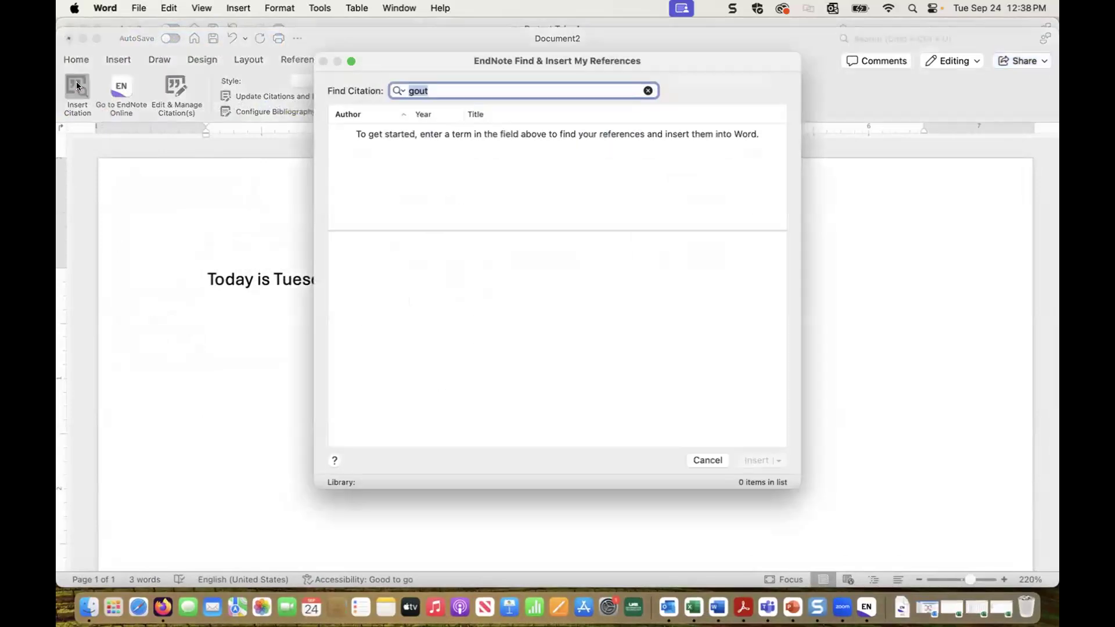
{"action": "type", "text": "diabetes"}
{"action": "key", "text": "Return"}
{"action": "left_click", "coordinate": [706, 460]}
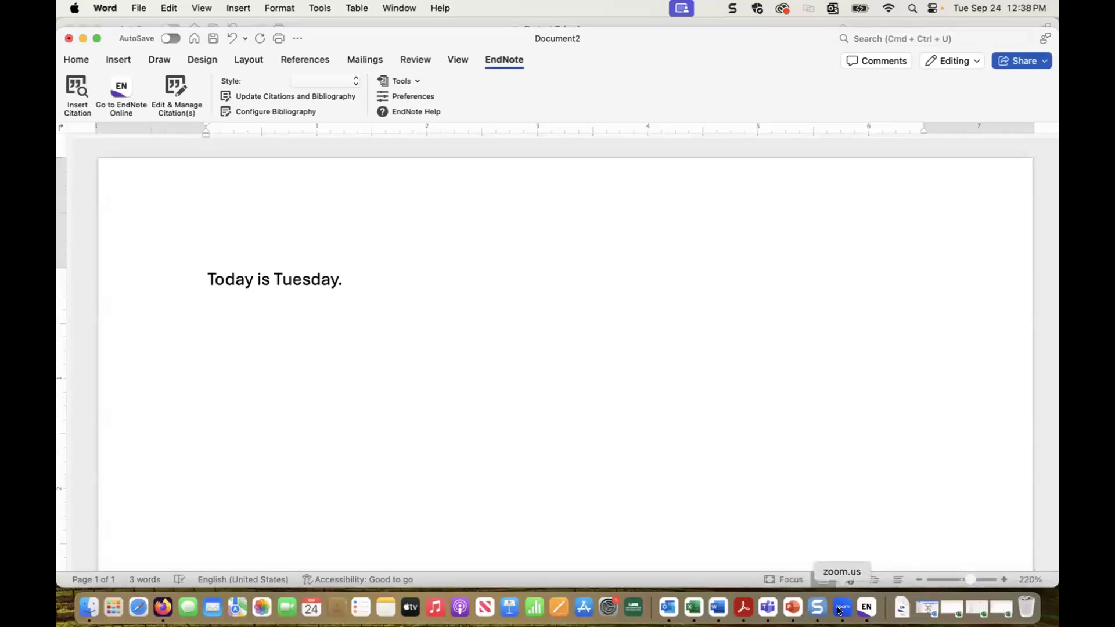
{"action": "left_click", "coordinate": [767, 608]}
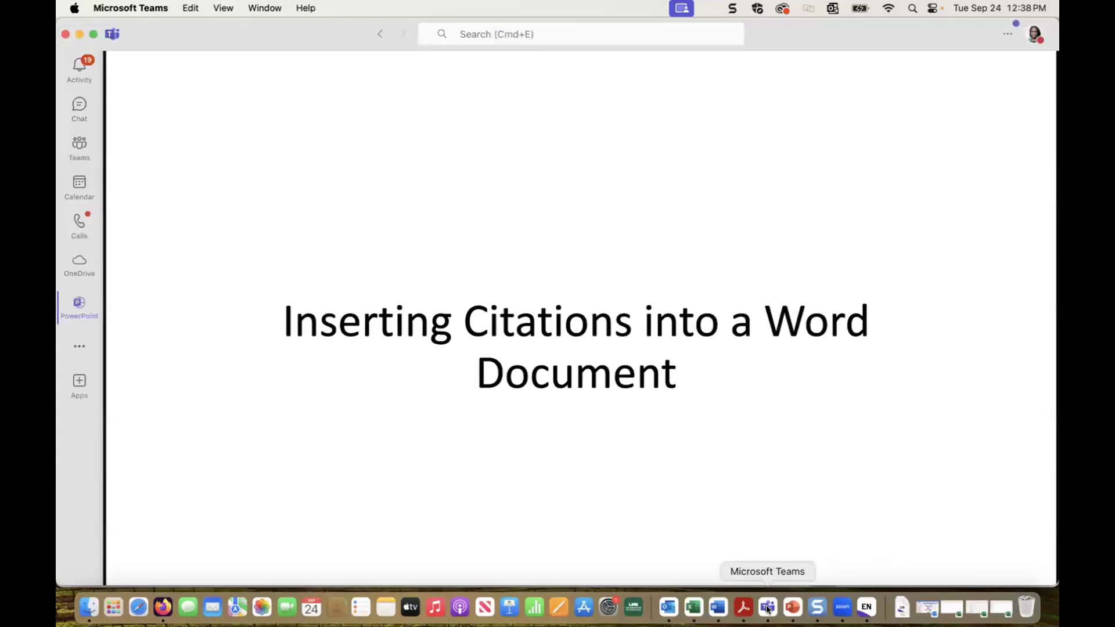
{"action": "left_click", "coordinate": [692, 417]}
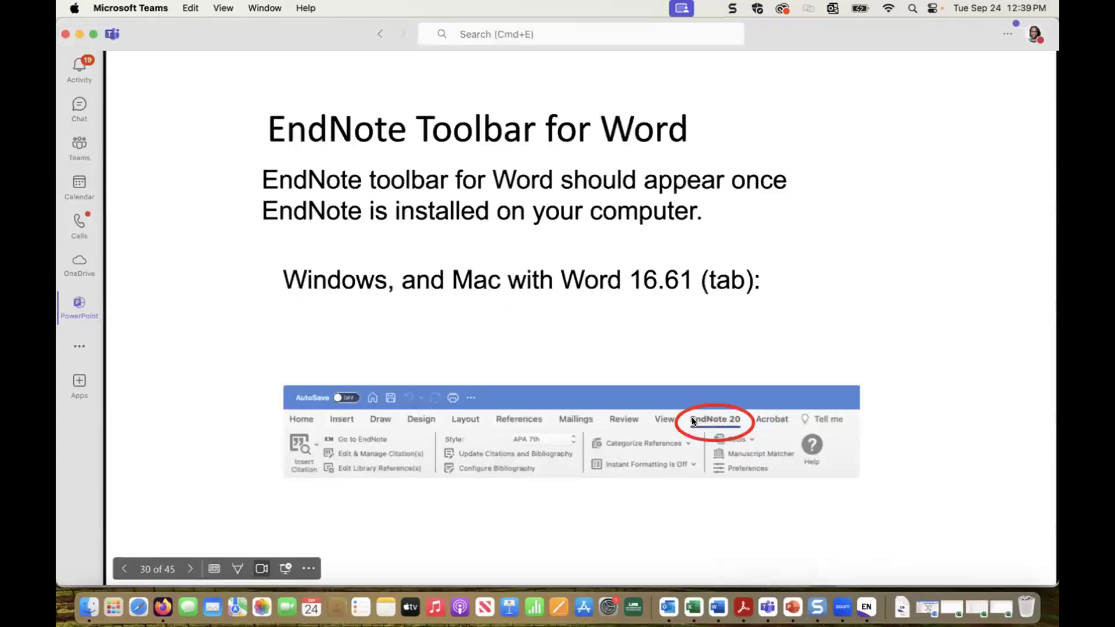
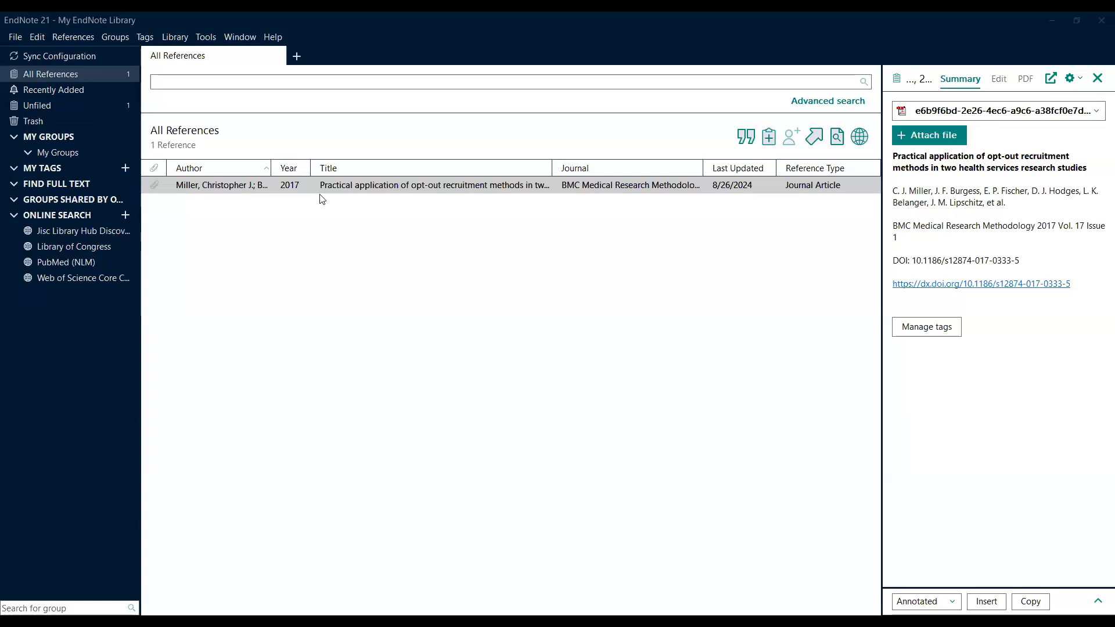
Step: Select the Miller 2017 opt-out recruitment methods reference in EndNote 21 and cite it in Word
{"action": "left_click", "coordinate": [350, 190]}
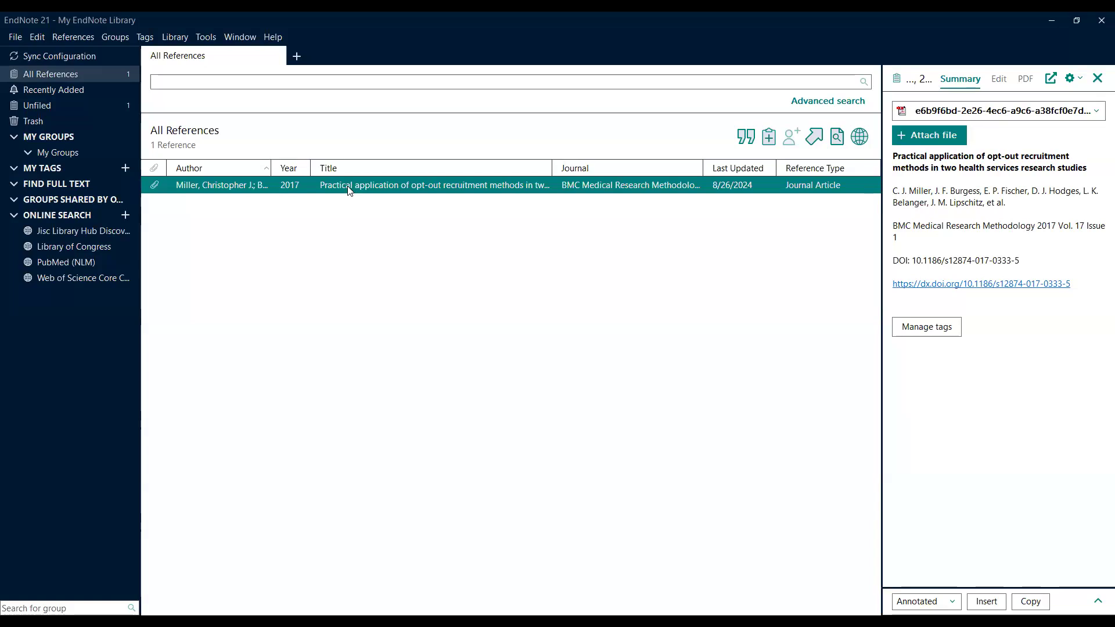
{"action": "left_click", "coordinate": [742, 138]}
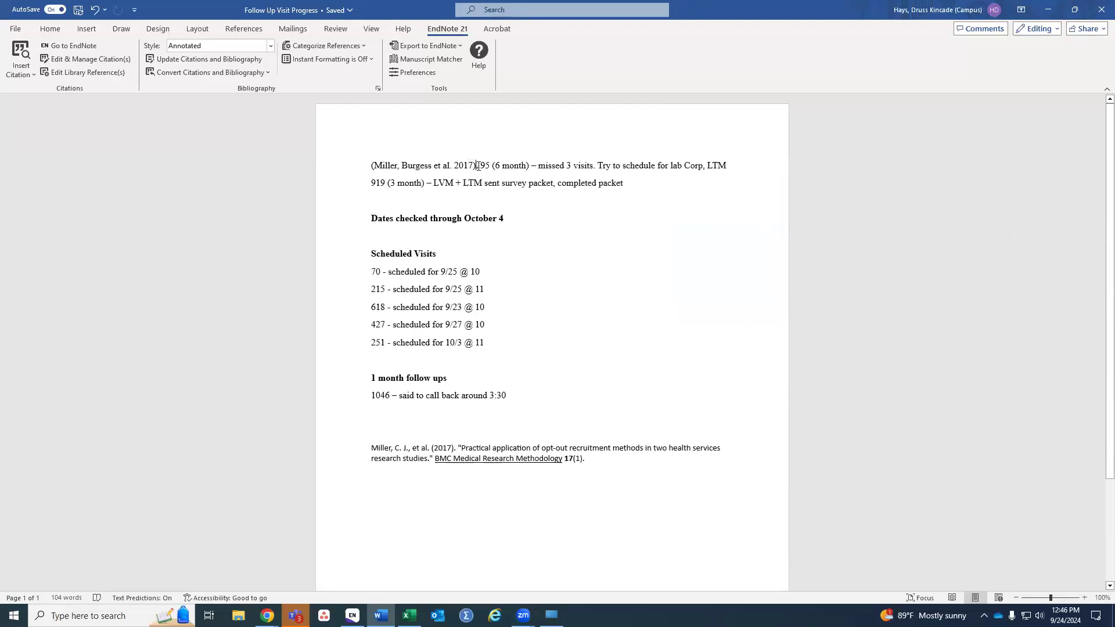
Step: Add blank lines after the Miller, Burgess et al. 2017 citation, then check the citation and bibliography fields
{"action": "key", "text": "Return"}
{"action": "key", "text": "Return"}
{"action": "key", "text": "Return"}
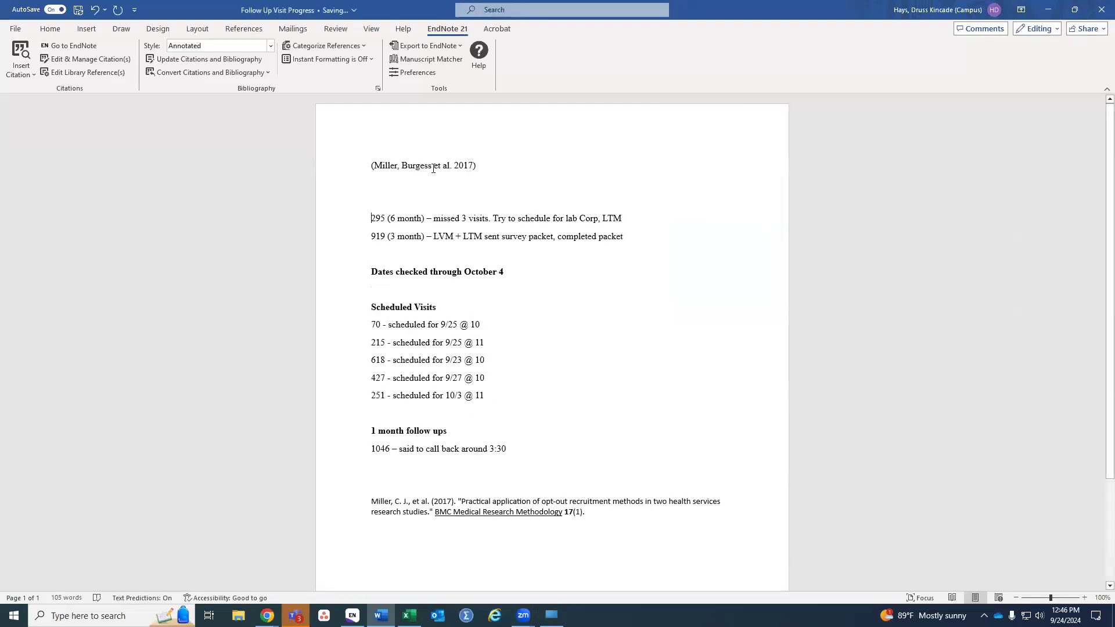
{"action": "triple_click", "coordinate": [433, 168]}
{"action": "left_click", "coordinate": [502, 175]}
{"action": "left_click_drag", "start_coordinate": [596, 514], "coordinate": [356, 500]}
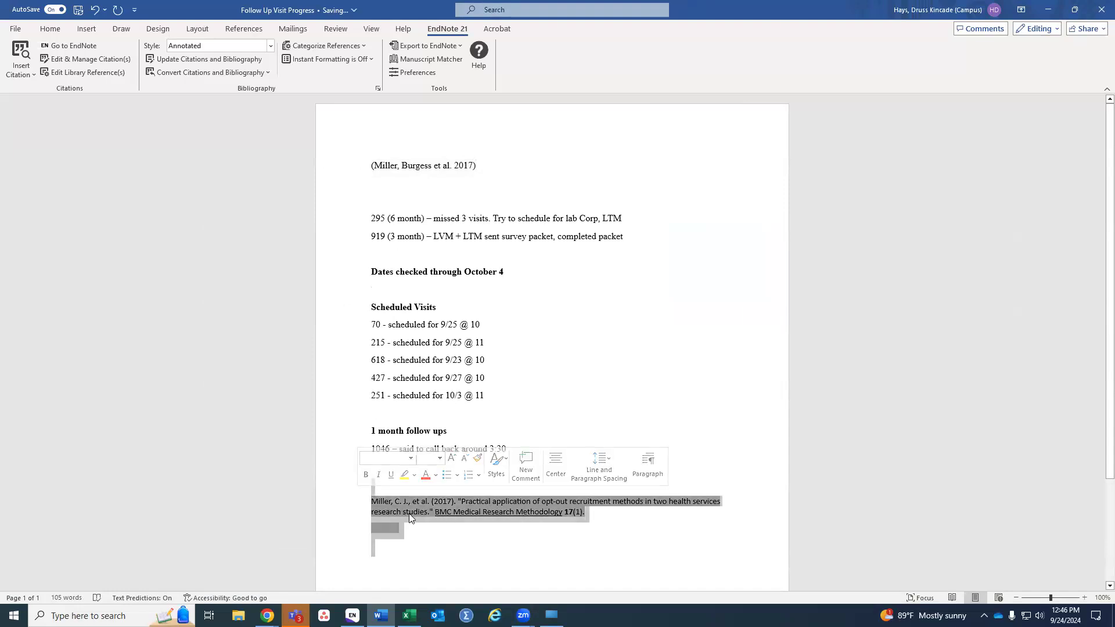
{"action": "left_click", "coordinate": [626, 523]}
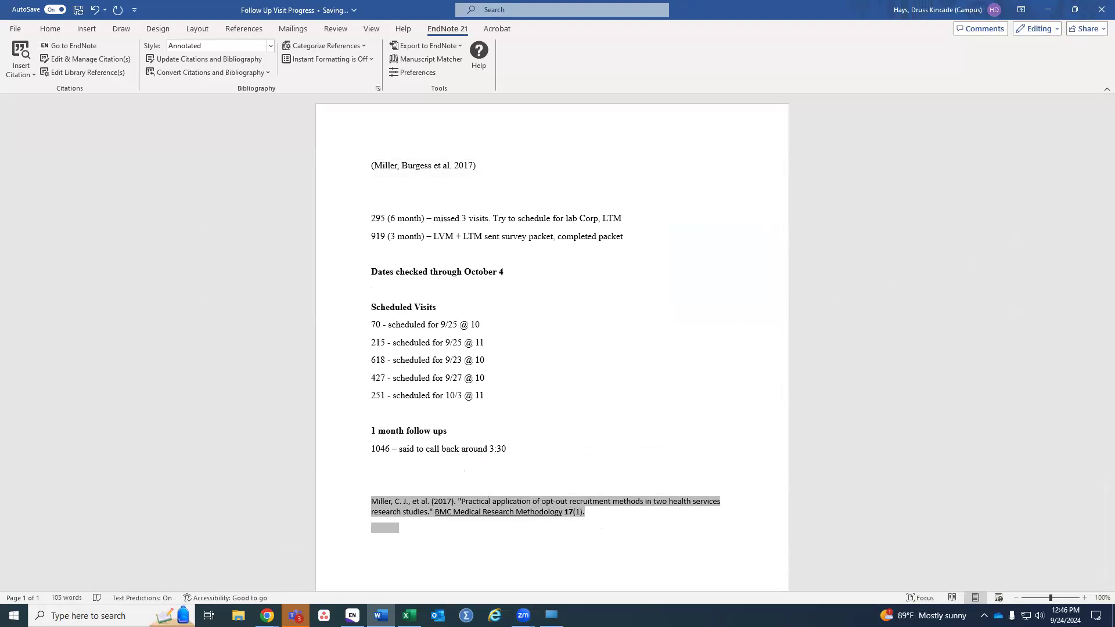
{"action": "left_click", "coordinate": [686, 309]}
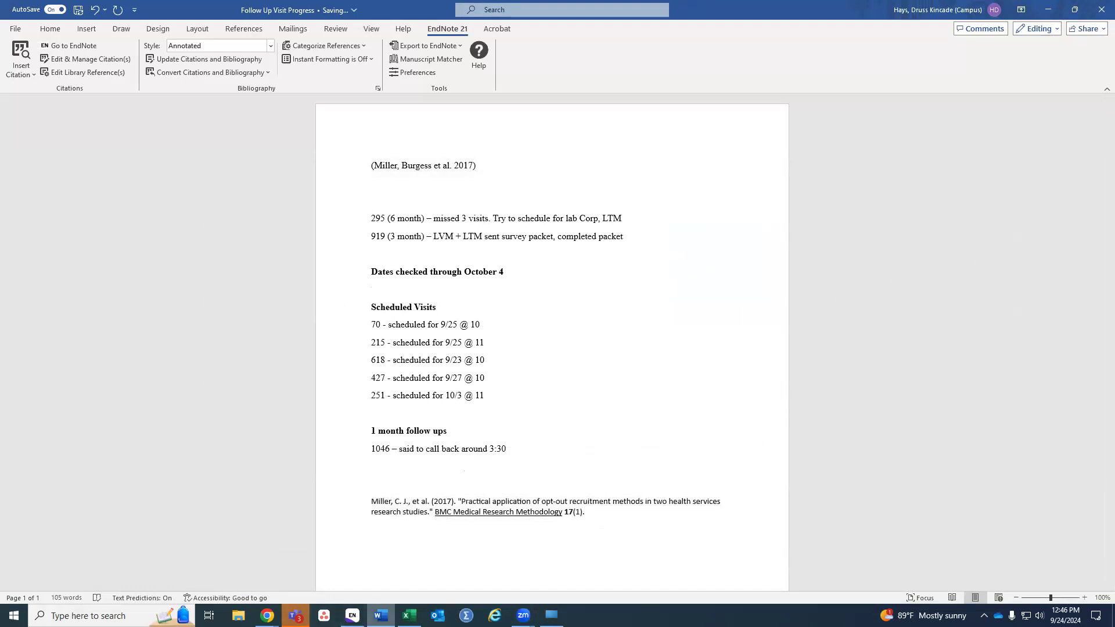
Step: Restore and then re-maximize the Word window, re-selecting the 2017 citation to confirm it is intact
{"action": "double_click", "coordinate": [764, 4]}
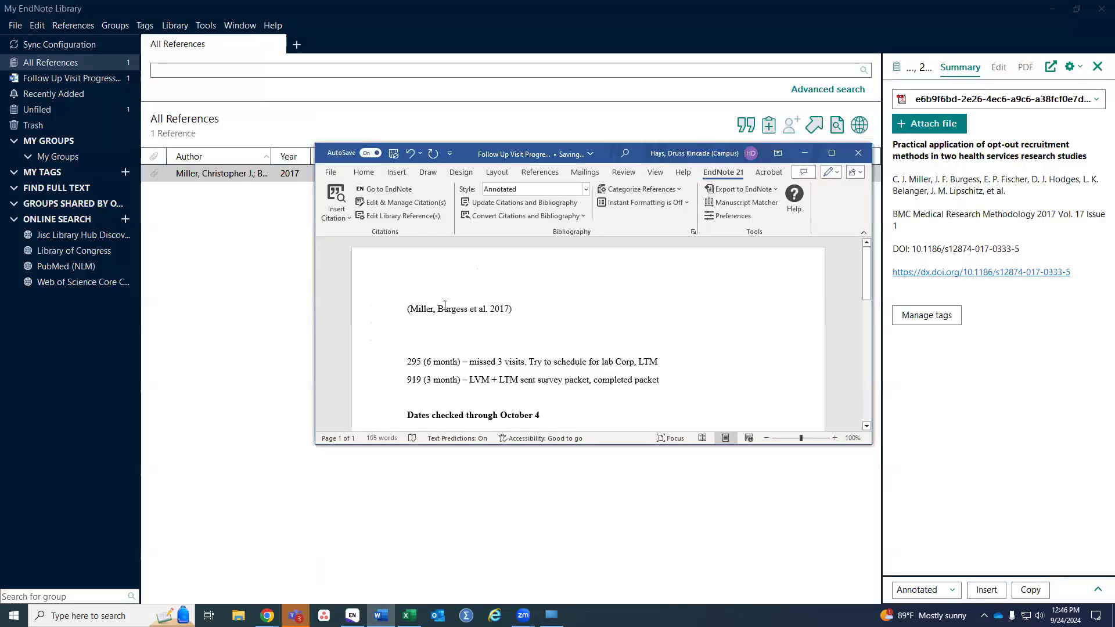
{"action": "triple_click", "coordinate": [458, 309]}
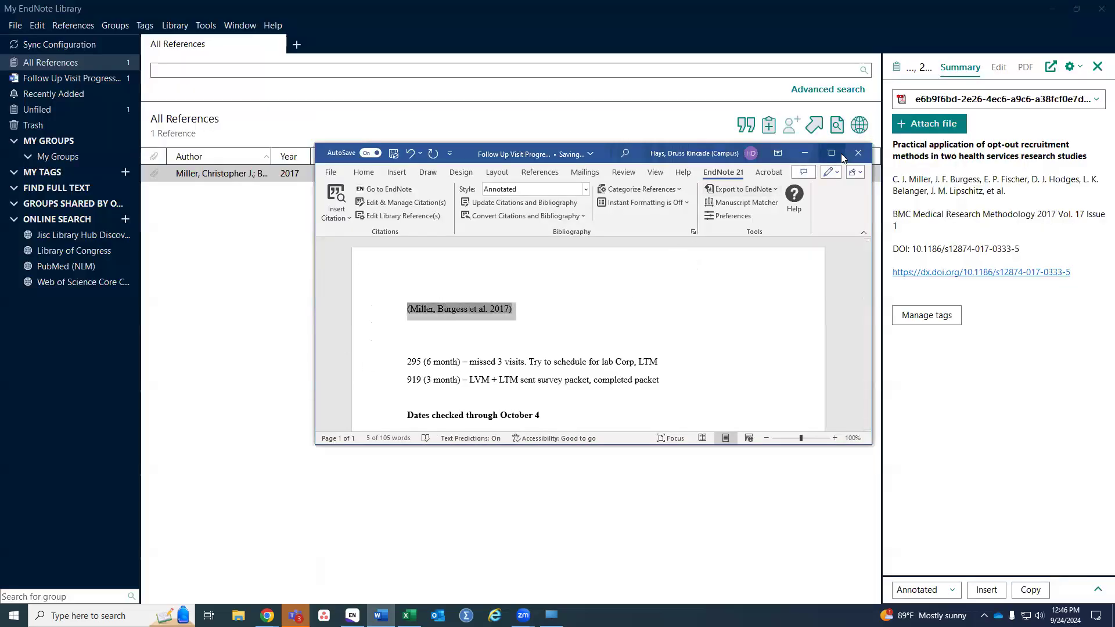
{"action": "left_click", "coordinate": [841, 153]}
{"action": "left_click", "coordinate": [441, 179]}
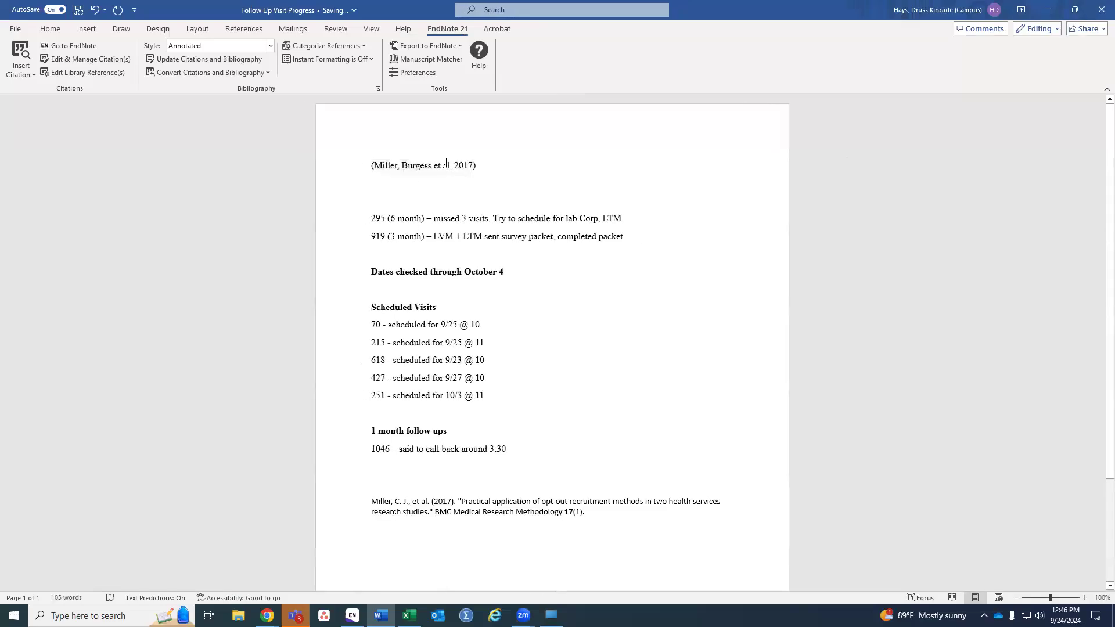
{"action": "triple_click", "coordinate": [446, 165]}
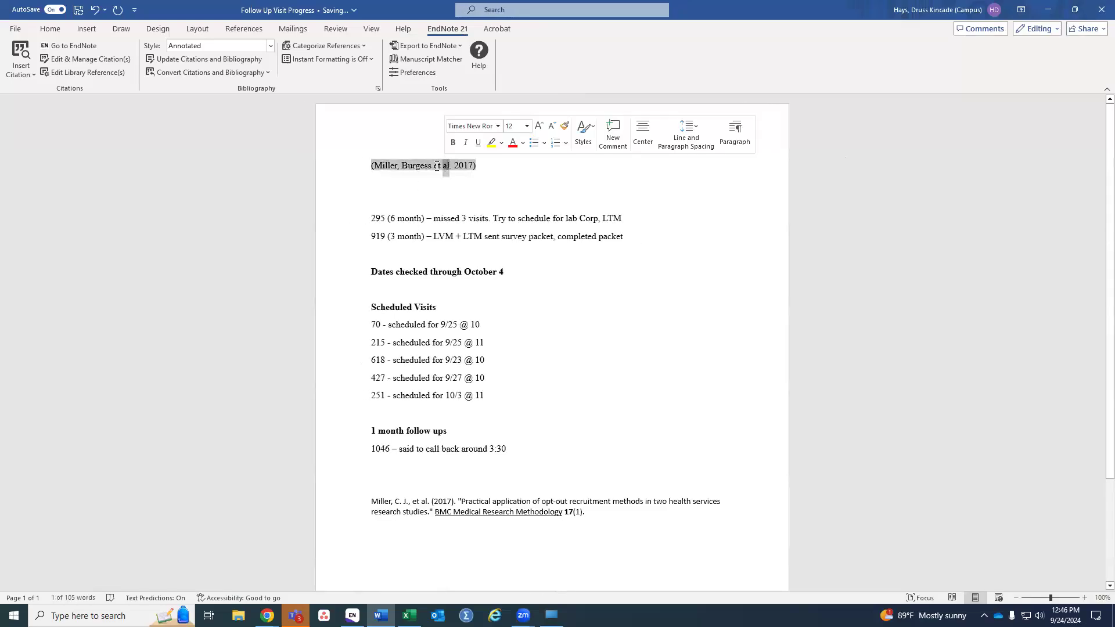
{"action": "left_click", "coordinate": [446, 168]}
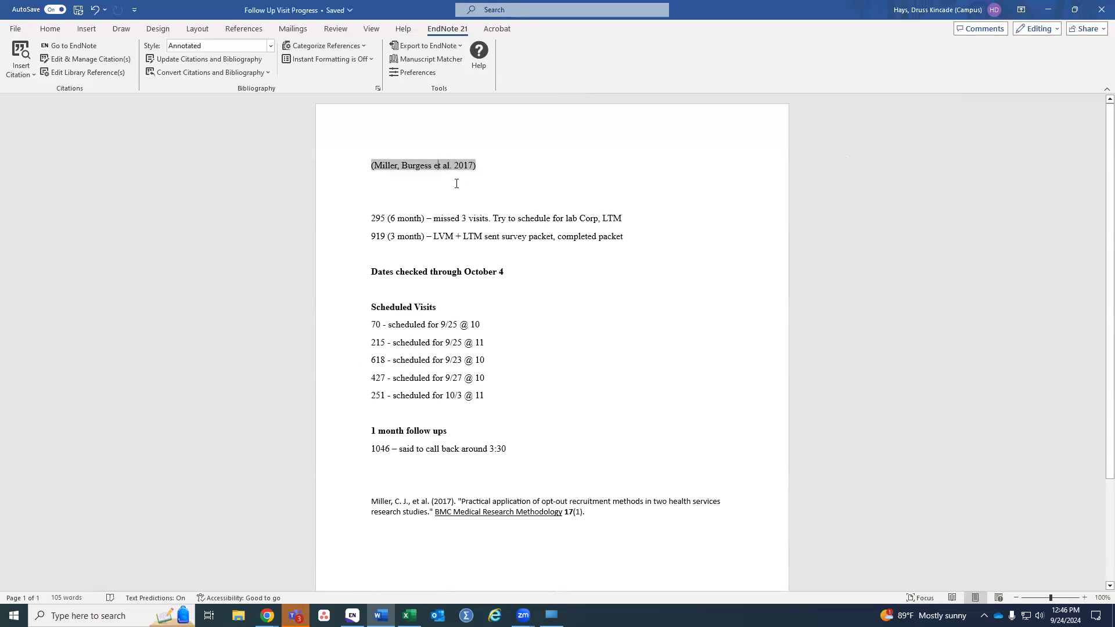
Step: Type '(miller, Burgess)' on the empty line below the formatted citation
{"action": "left_click", "coordinate": [504, 185]}
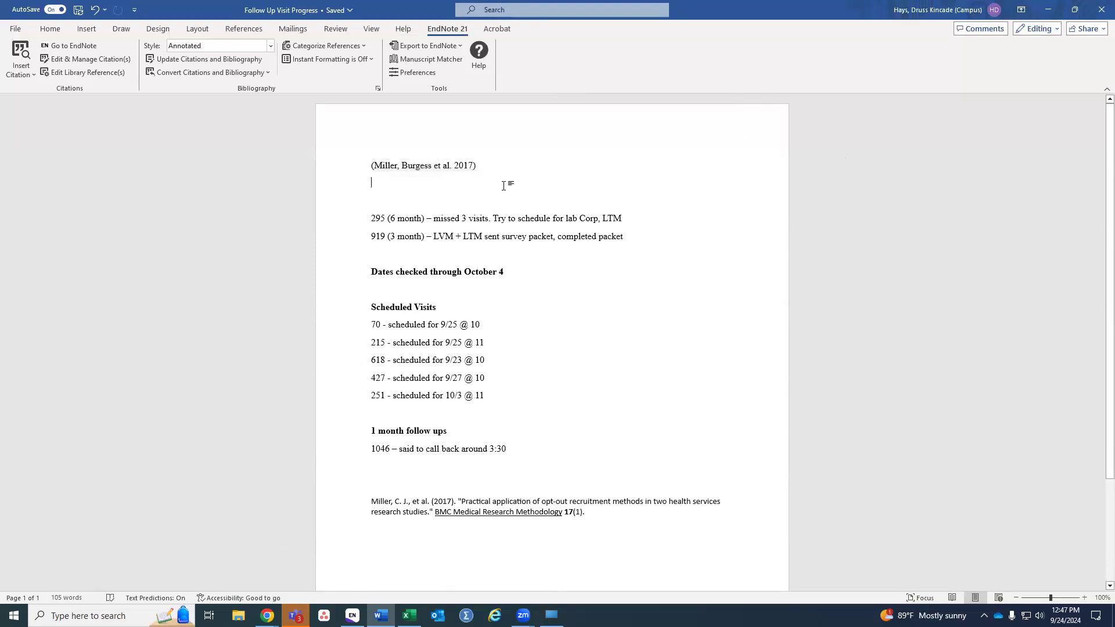
{"action": "type", "text": "(mi"}
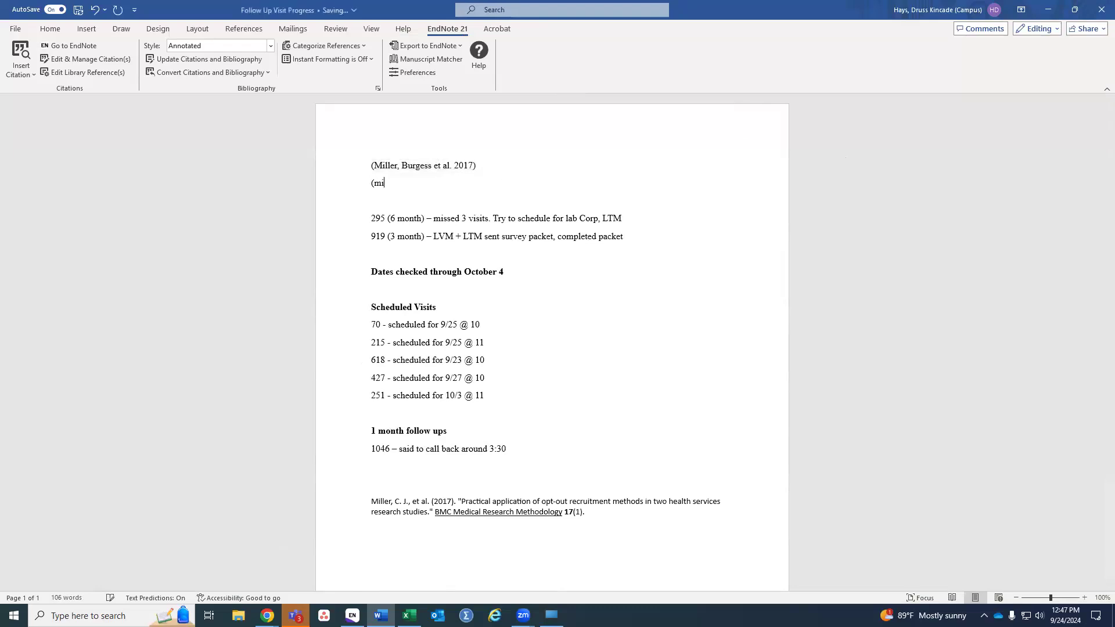
{"action": "type", "text": "ller, Burgess)"}
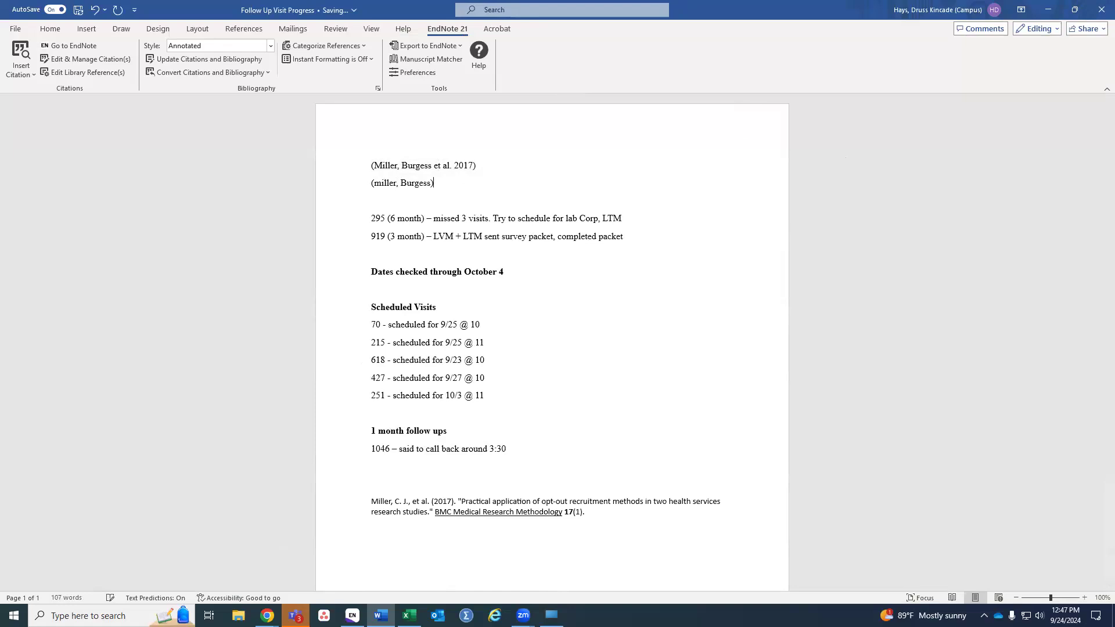
{"action": "double_click", "coordinate": [414, 186]}
{"action": "left_click", "coordinate": [403, 185]}
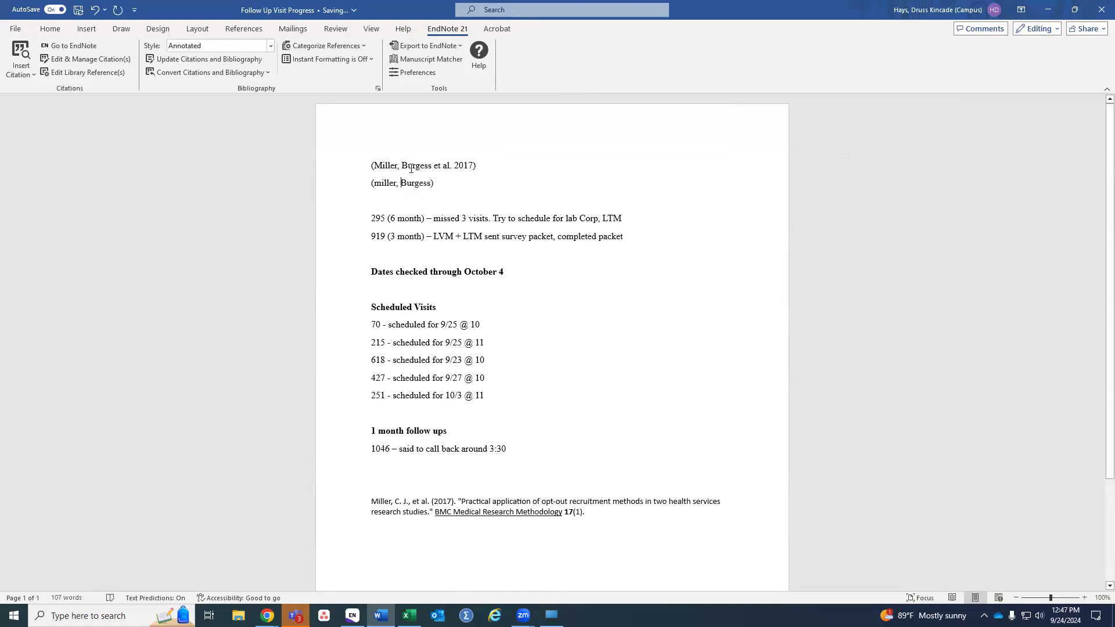
Step: Compare the plain '(miller, Burgess)' line against the formatted citation and the bibliography entry
{"action": "left_click", "coordinate": [413, 167]}
{"action": "left_click", "coordinate": [391, 187]}
{"action": "left_click", "coordinate": [412, 168]}
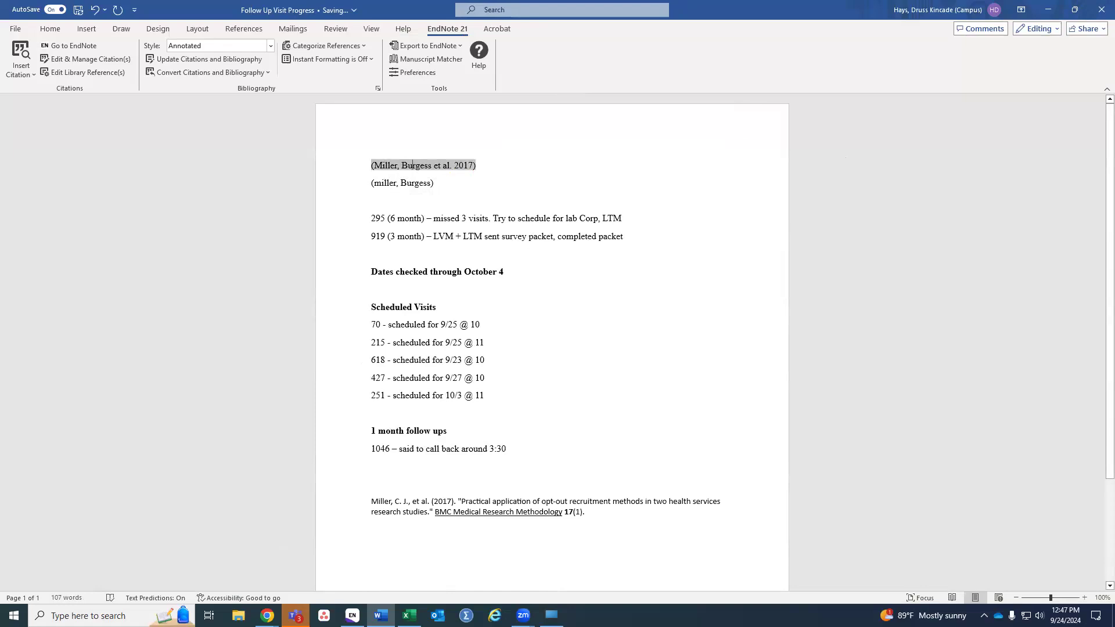
{"action": "left_click", "coordinate": [408, 182]}
{"action": "left_click", "coordinate": [413, 168]}
{"action": "left_click", "coordinate": [412, 180]}
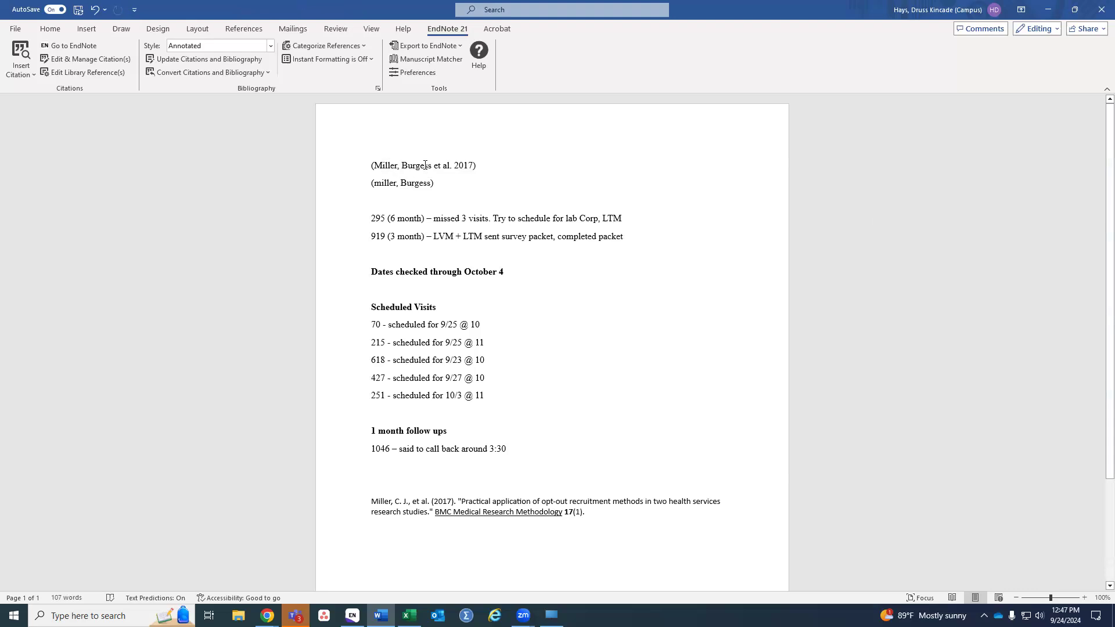
{"action": "left_click", "coordinate": [425, 165]}
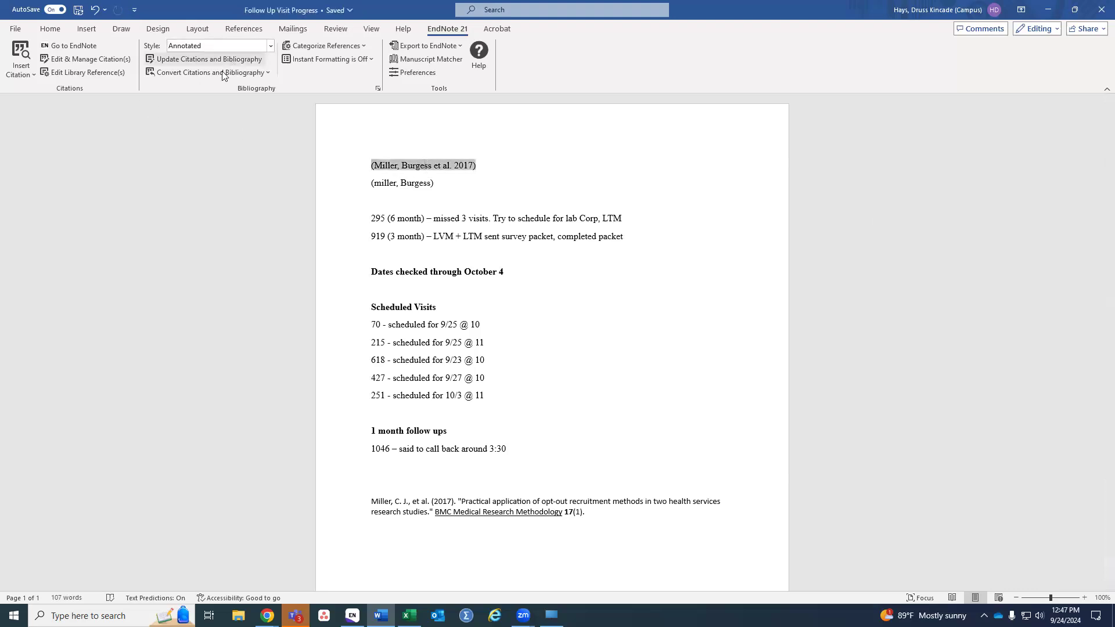
{"action": "left_click", "coordinate": [435, 501]}
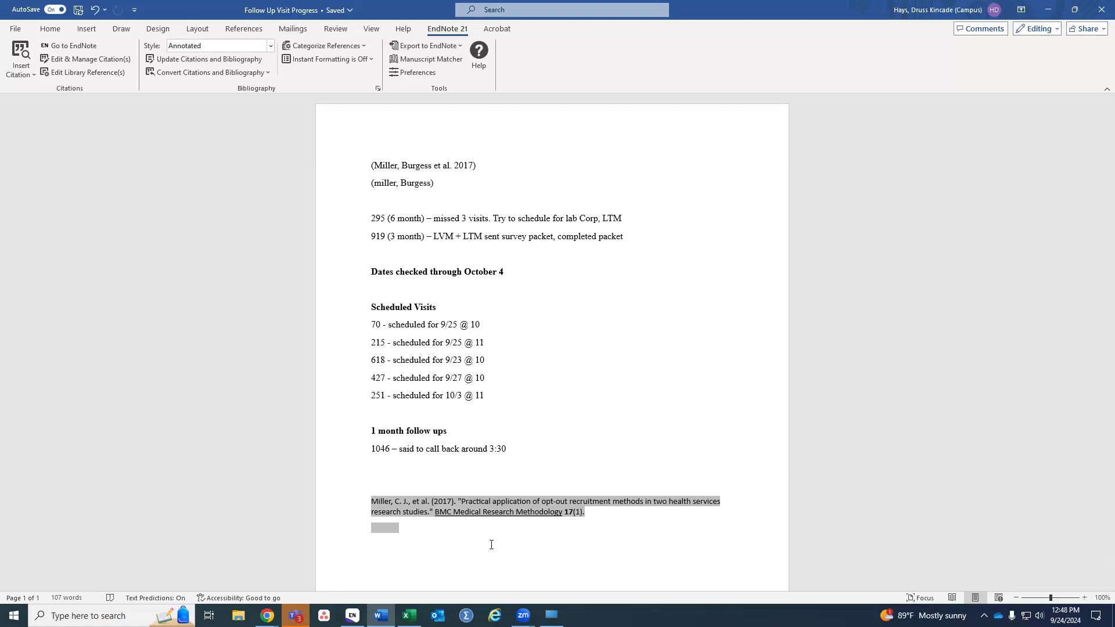
Step: Create a new blank Word document on the EndNote 21 tab and type a one-line self-introduction greeting
{"action": "right_click", "coordinate": [381, 616]}
{"action": "left_click", "coordinate": [376, 557]}
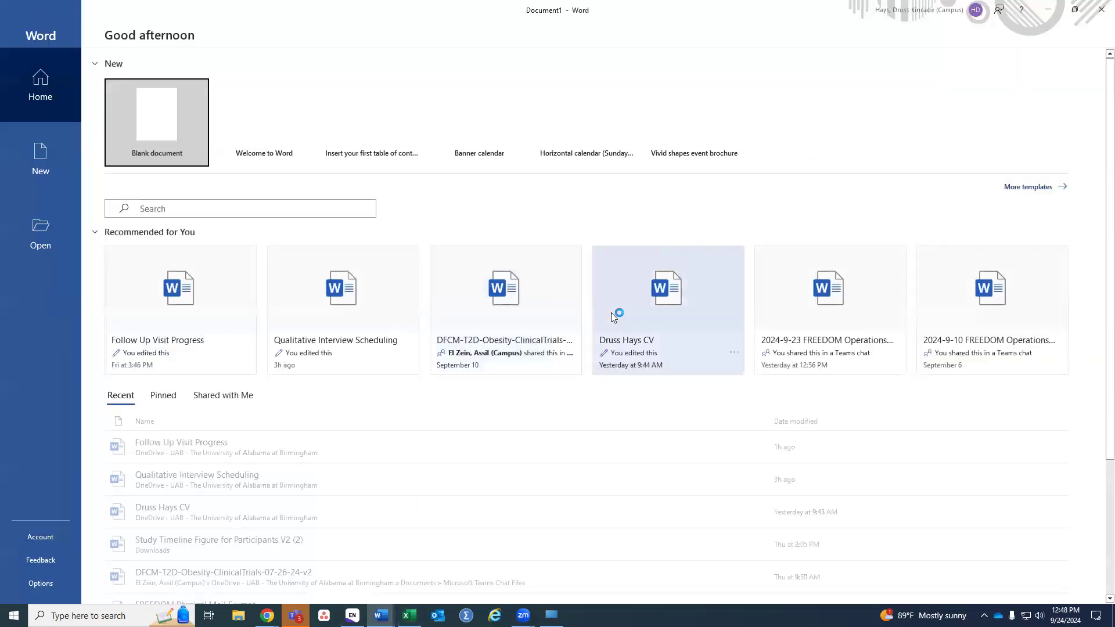
{"action": "left_click", "coordinate": [169, 131]}
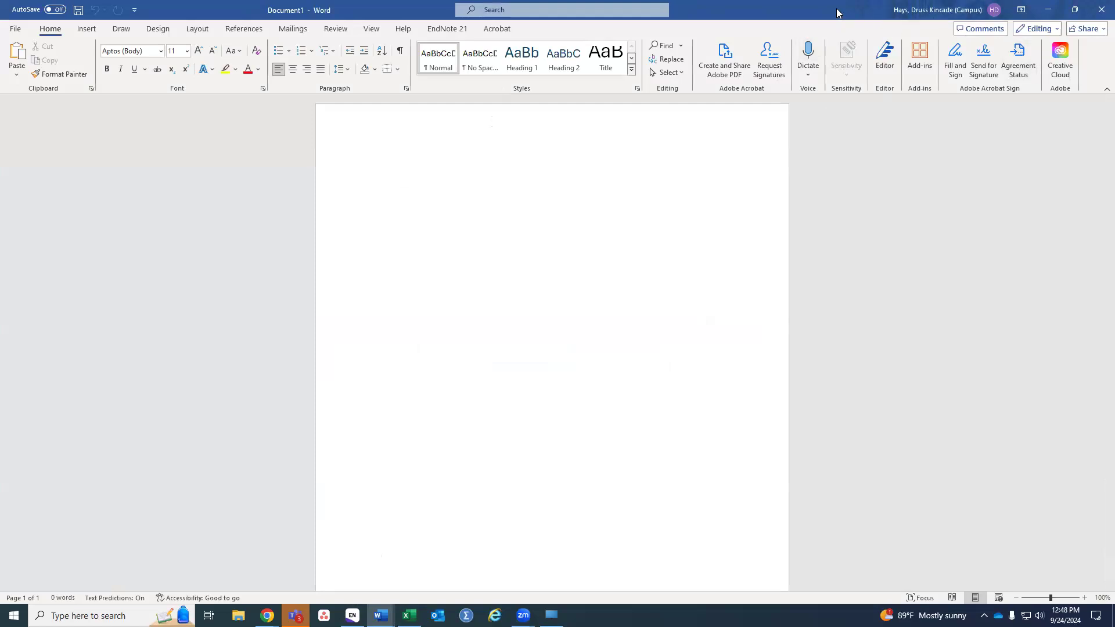
{"action": "left_click", "coordinate": [447, 29]}
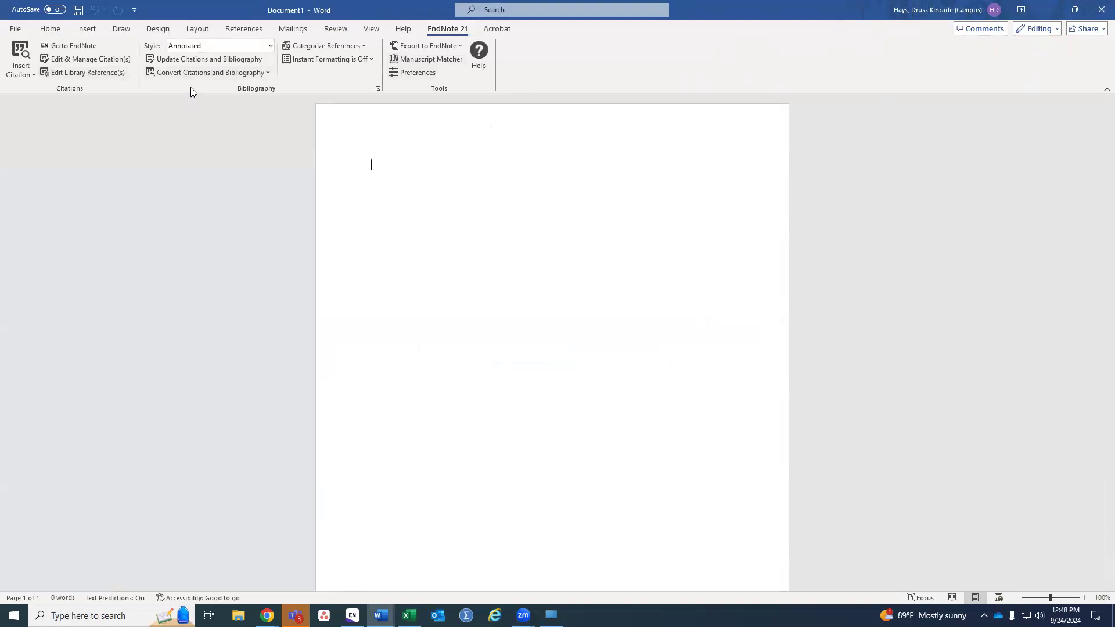
{"action": "type", "text": "Hello, my name is Druss"}
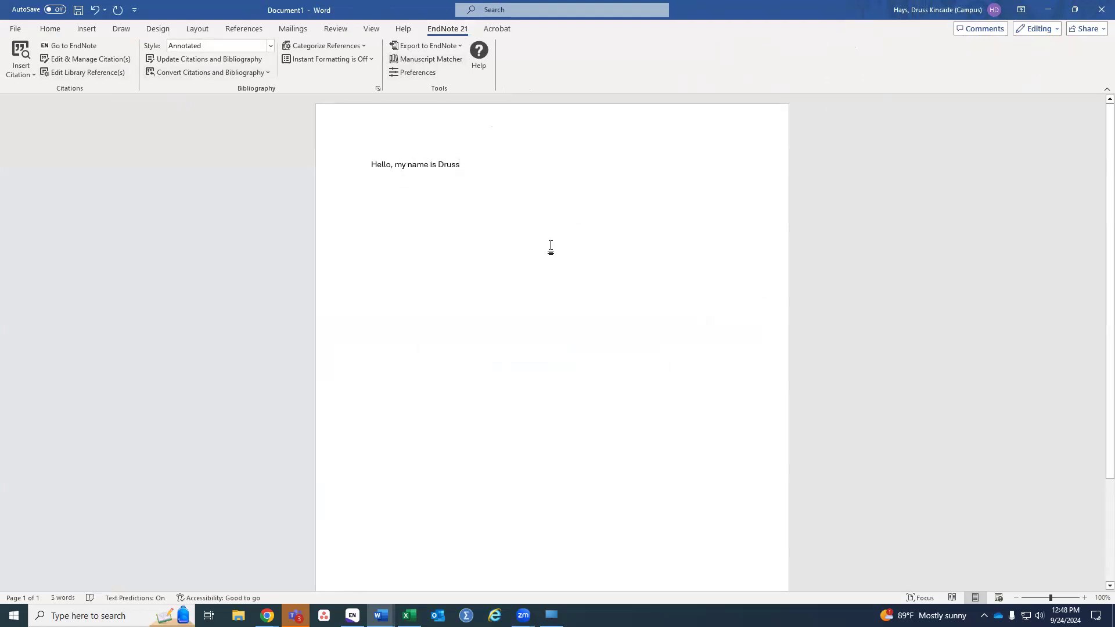
{"action": "type", "text": "."}
Step: Open and close the citation search dialog, minimize EndNote, and maximize Document1
{"action": "left_click", "coordinate": [33, 75]}
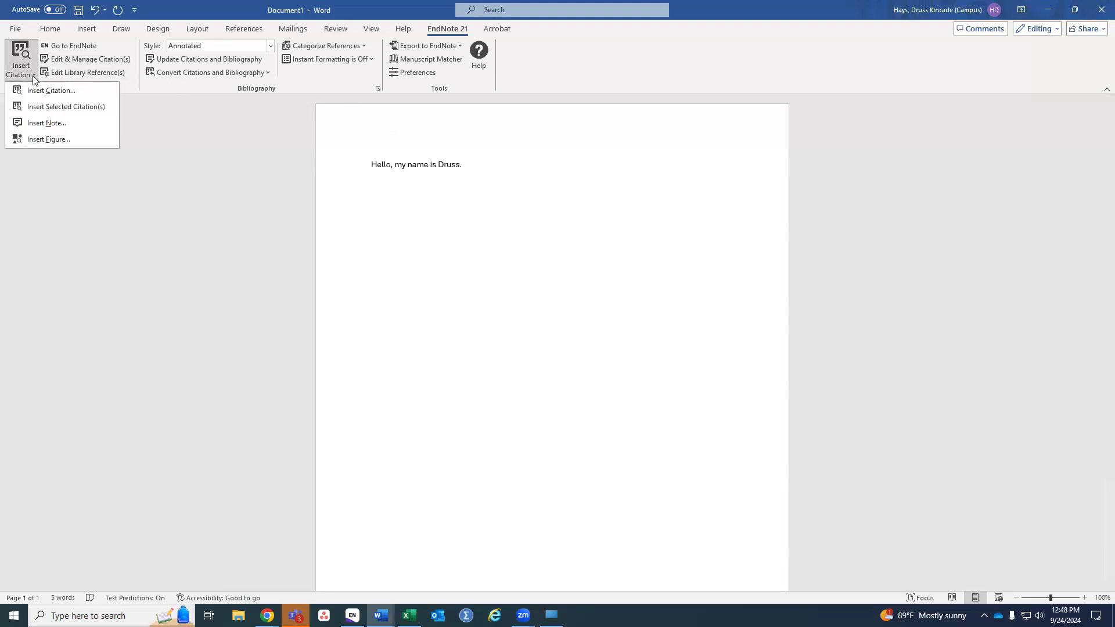
{"action": "left_click", "coordinate": [57, 91]}
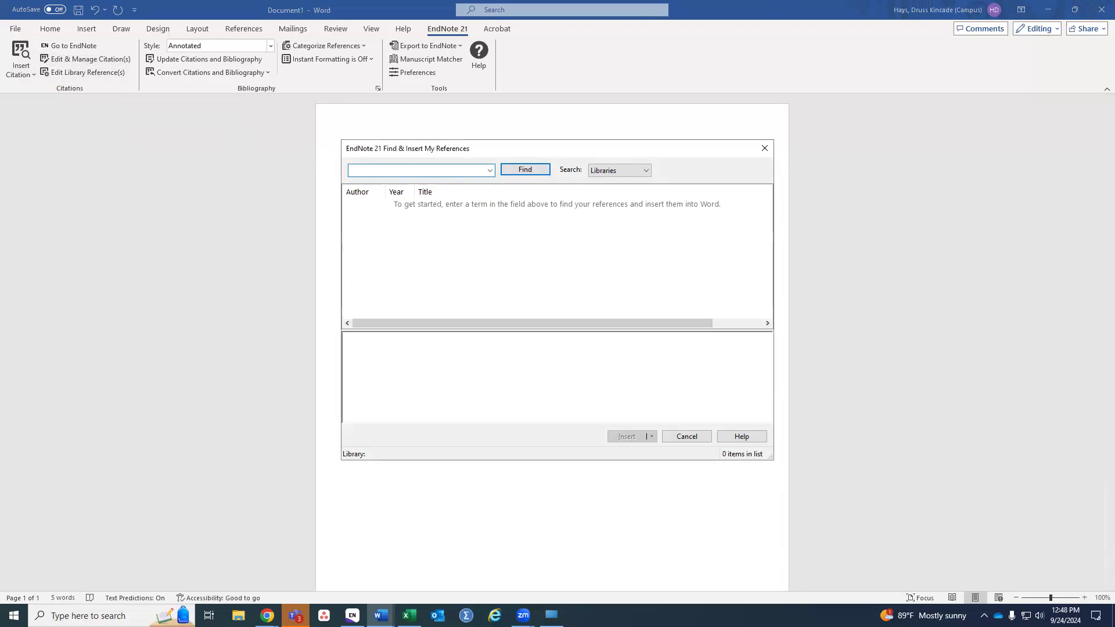
{"action": "left_click", "coordinate": [764, 148]}
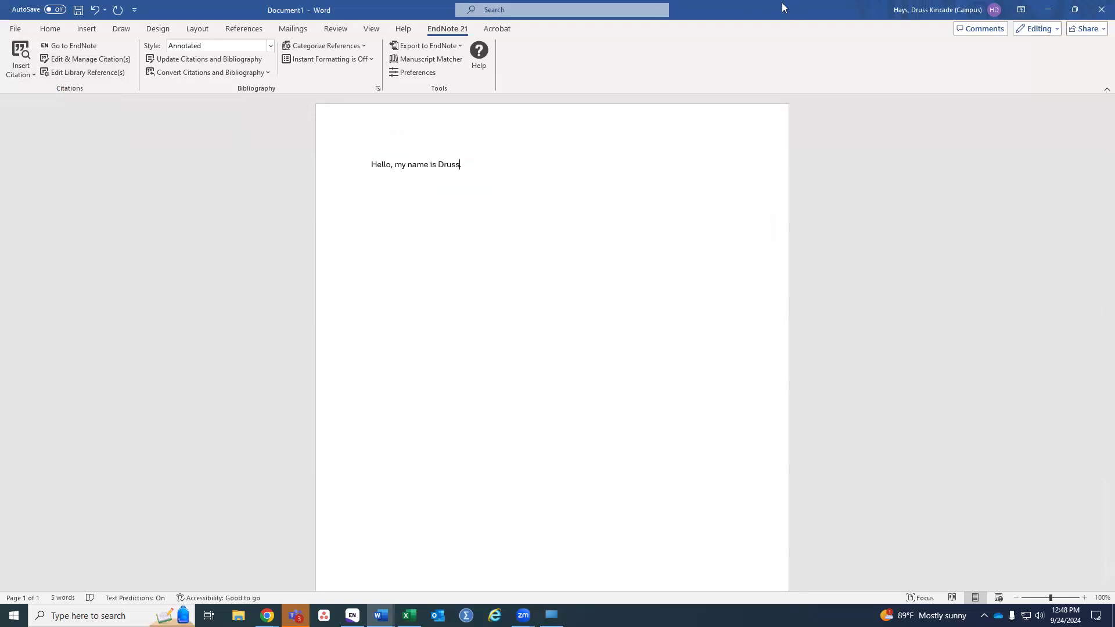
{"action": "left_click", "coordinate": [344, 607]}
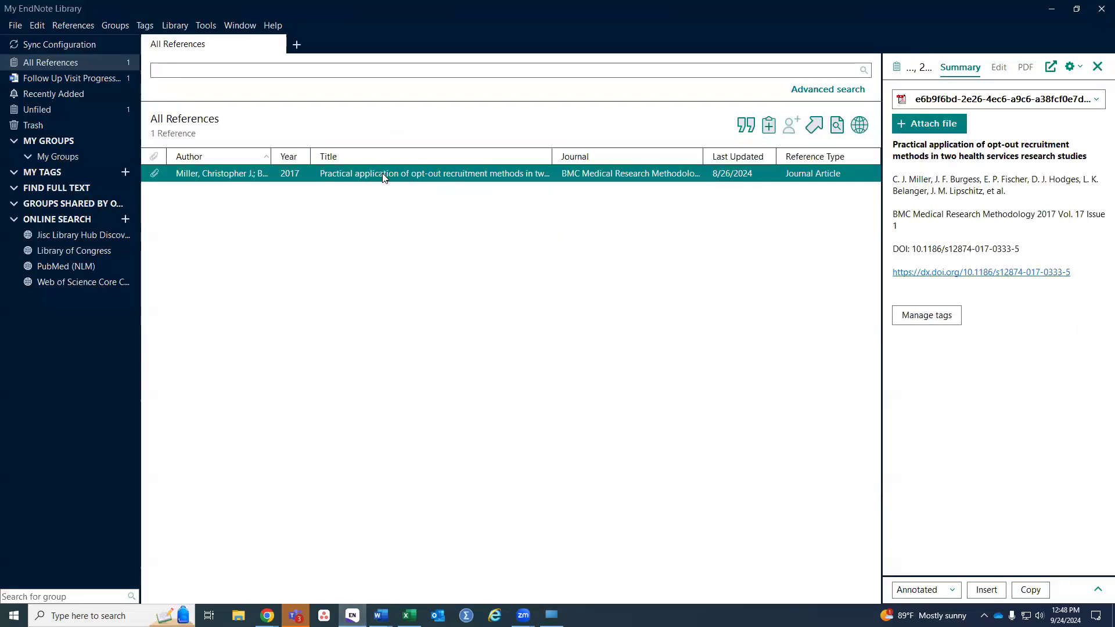
{"action": "left_click", "coordinate": [1051, 14]}
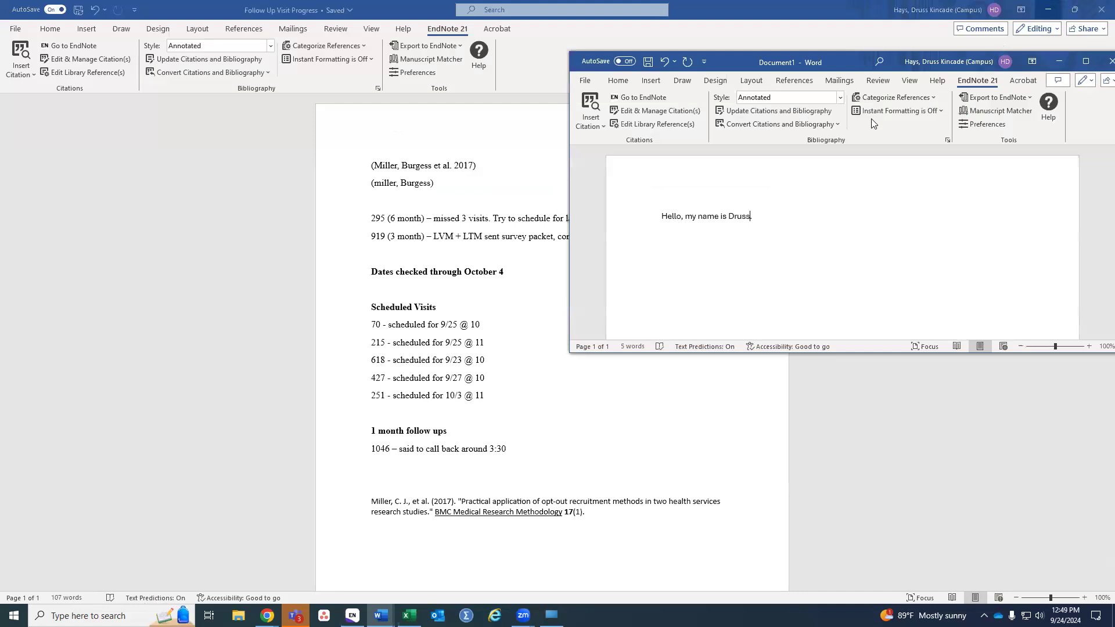
{"action": "double_click", "coordinate": [841, 62]}
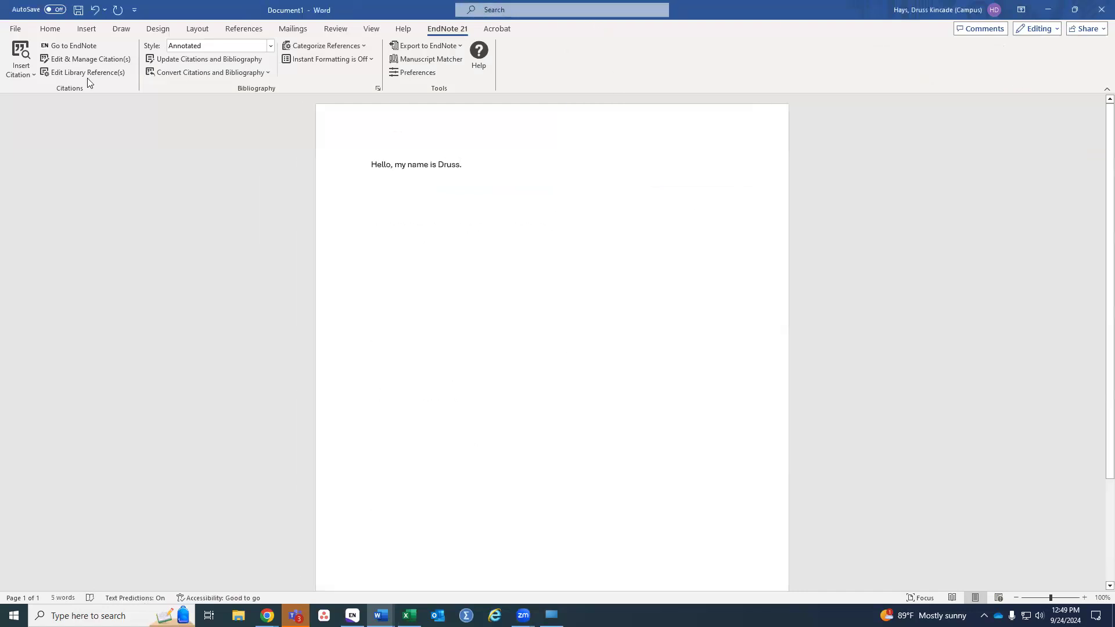
Step: Search the library for 'Application' and insert the Miller 2017 article as a citation
{"action": "left_click", "coordinate": [36, 77]}
{"action": "left_click", "coordinate": [42, 89]}
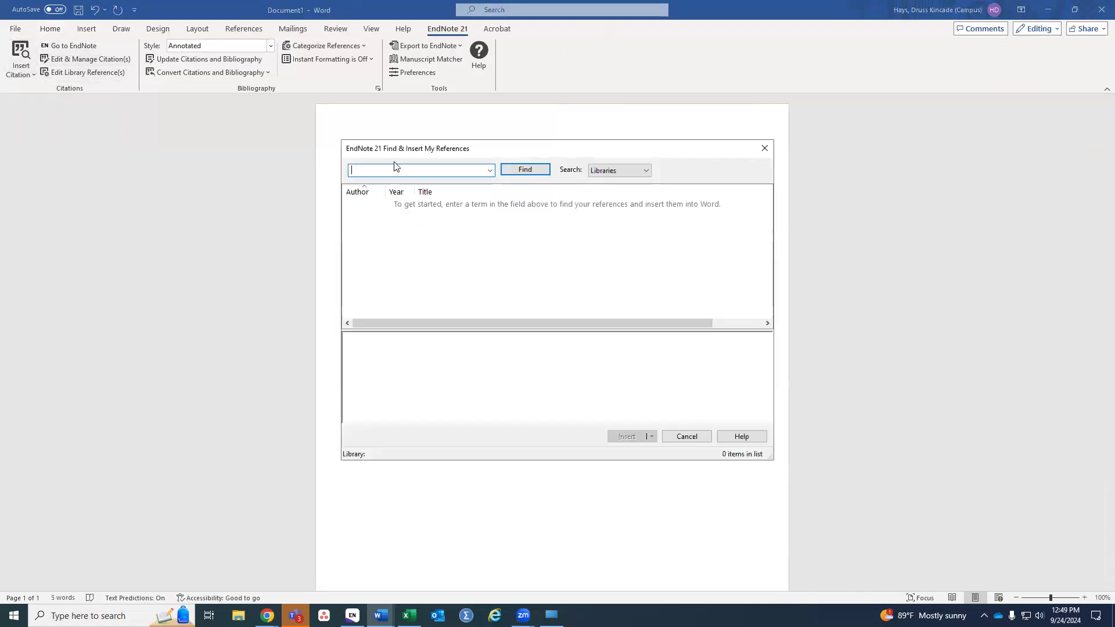
{"action": "type", "text": "Appli"}
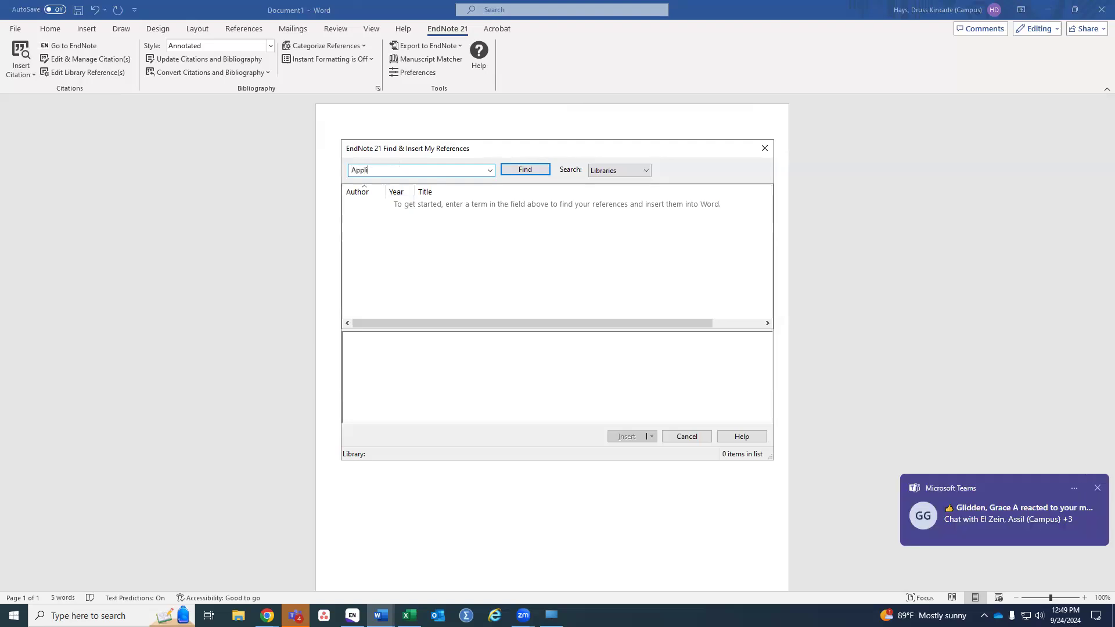
{"action": "type", "text": "cation"}
{"action": "key", "text": "Return"}
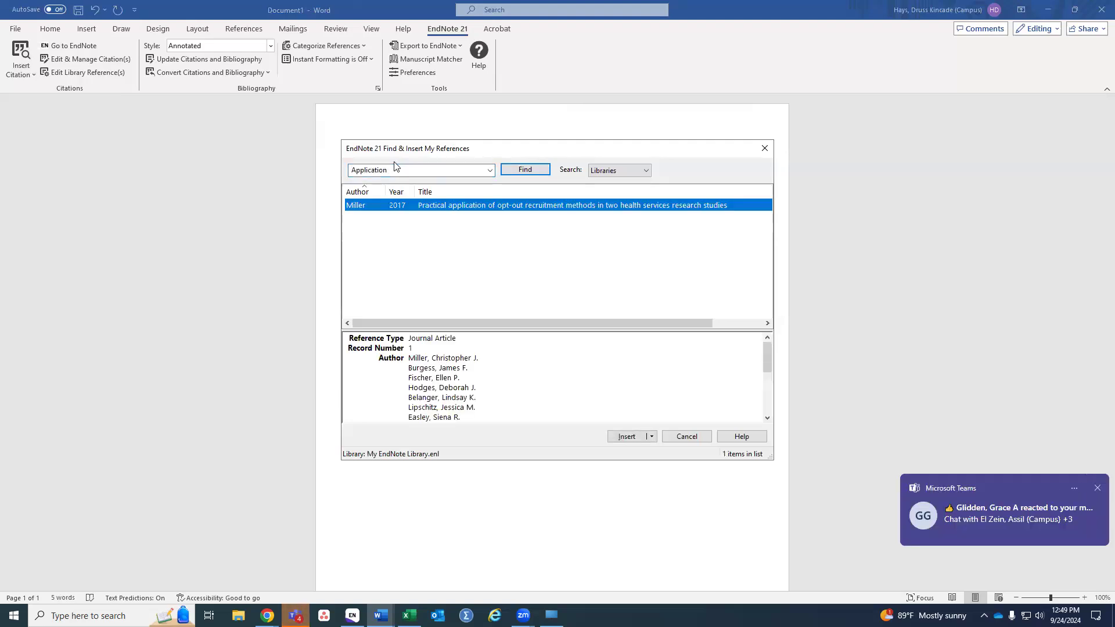
{"action": "double_click", "coordinate": [584, 205]}
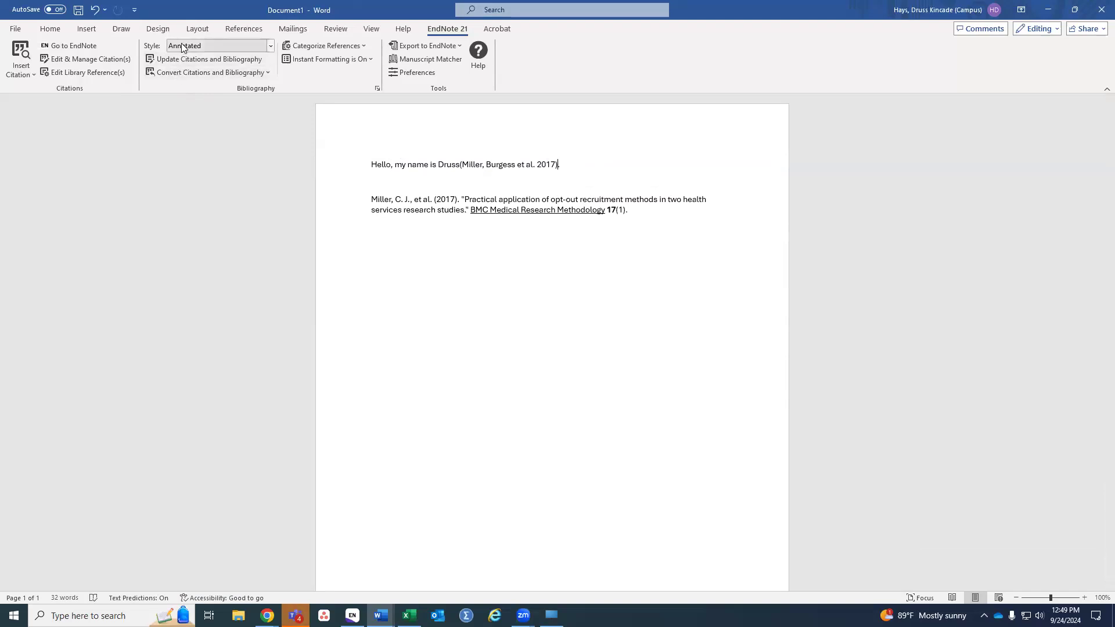
Step: Switch the citation style to APA 7th, then to Numbered so the citation reads [1]
{"action": "left_click", "coordinate": [270, 46]}
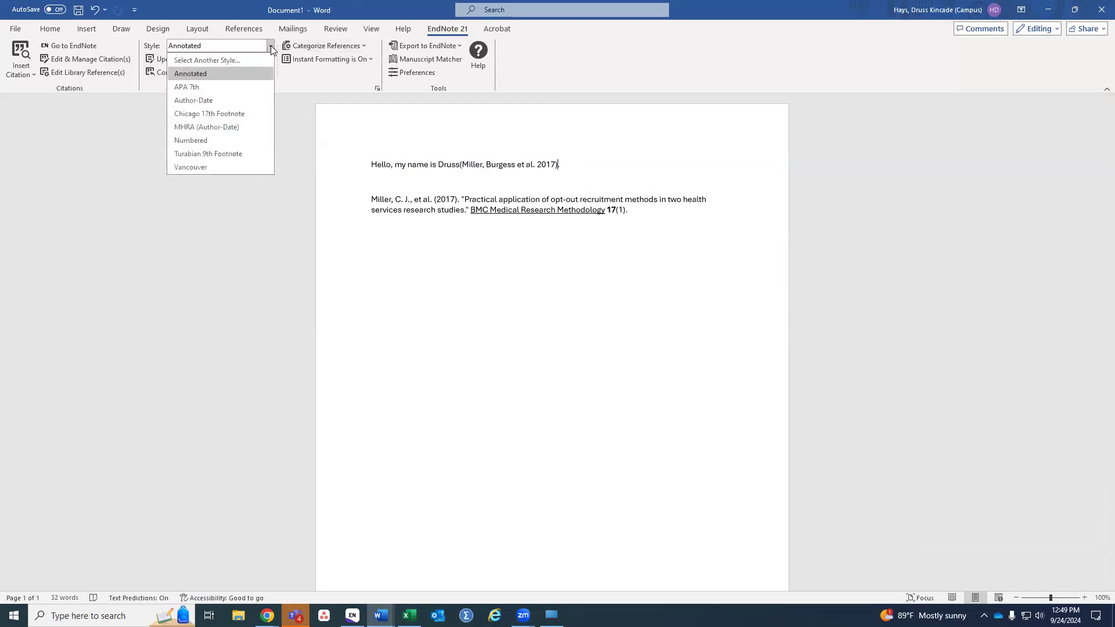
{"action": "left_click", "coordinate": [234, 88]}
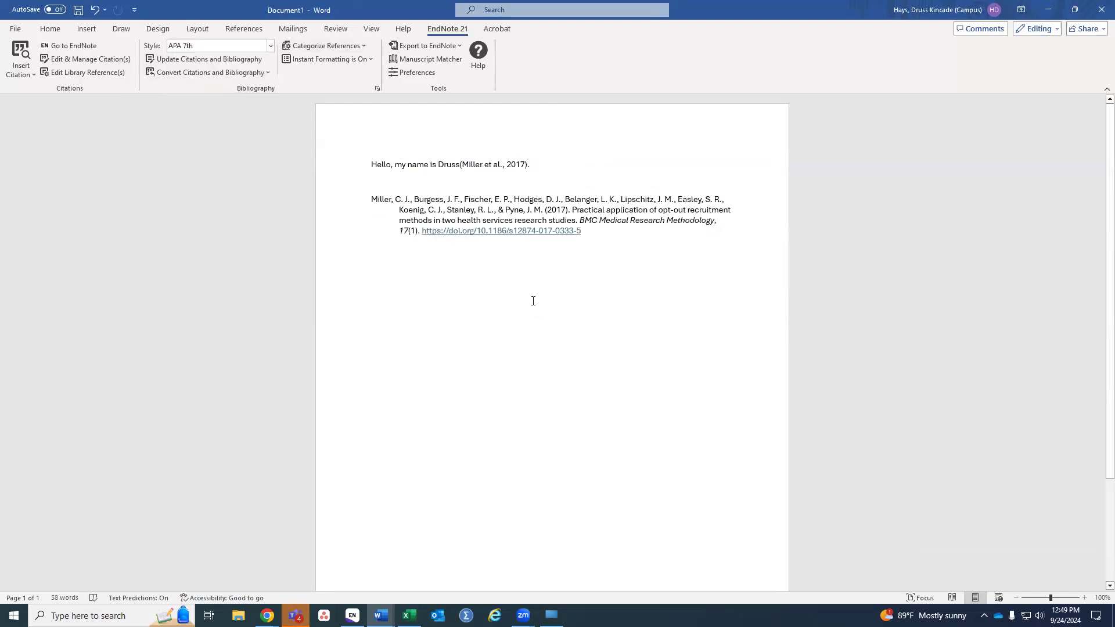
{"action": "left_click", "coordinate": [270, 46]}
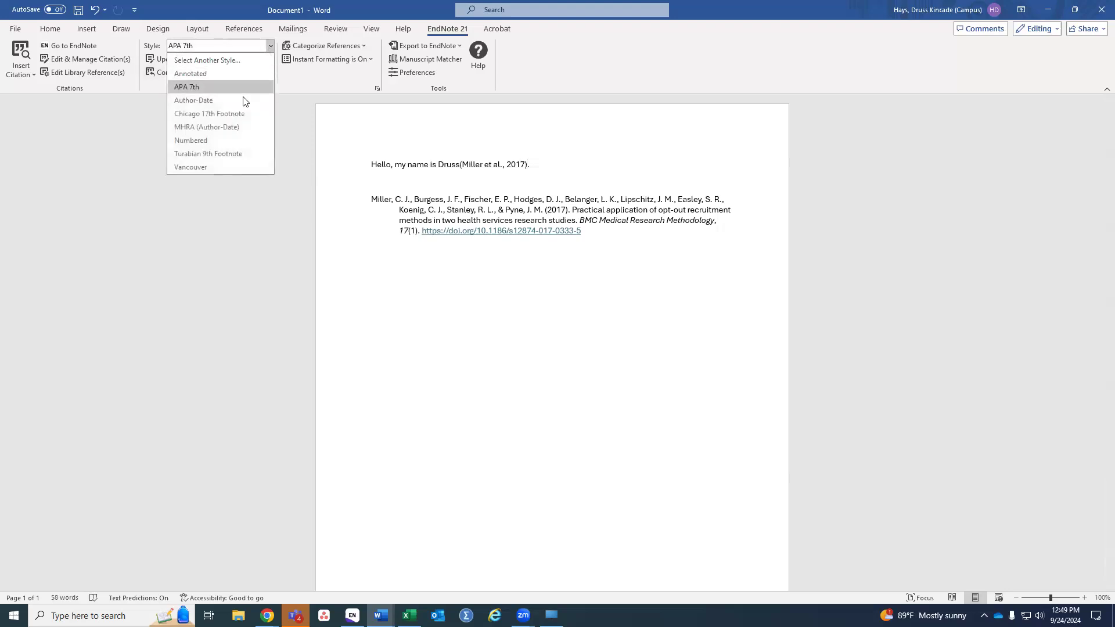
{"action": "left_click", "coordinate": [230, 140]}
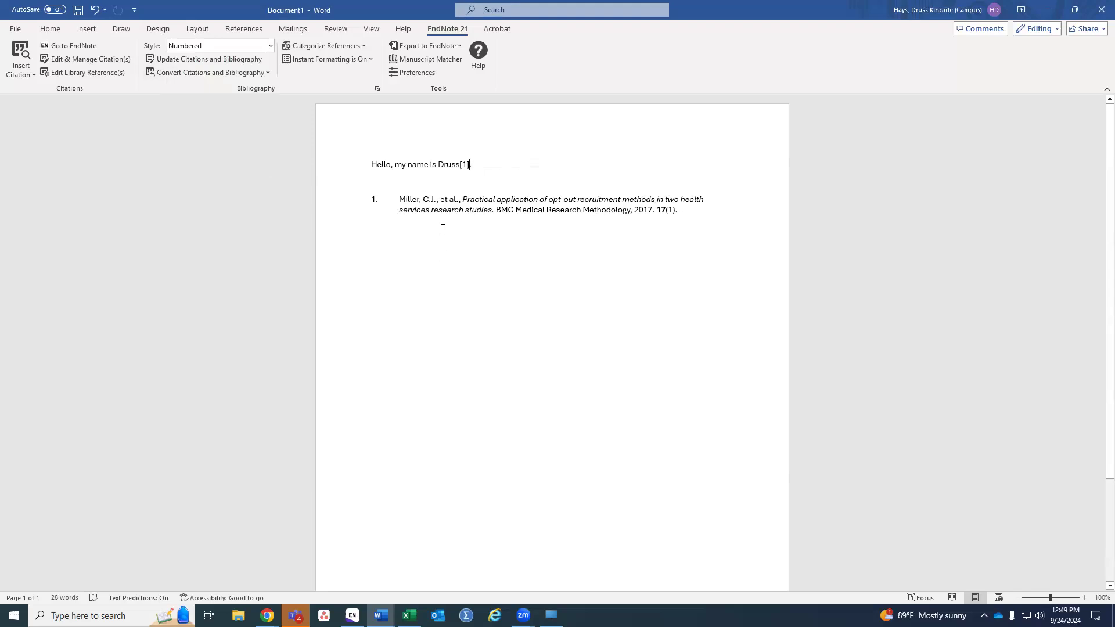
Step: Browse the full EndNote styles catalogue and close it without changing the style
{"action": "left_click", "coordinate": [270, 46]}
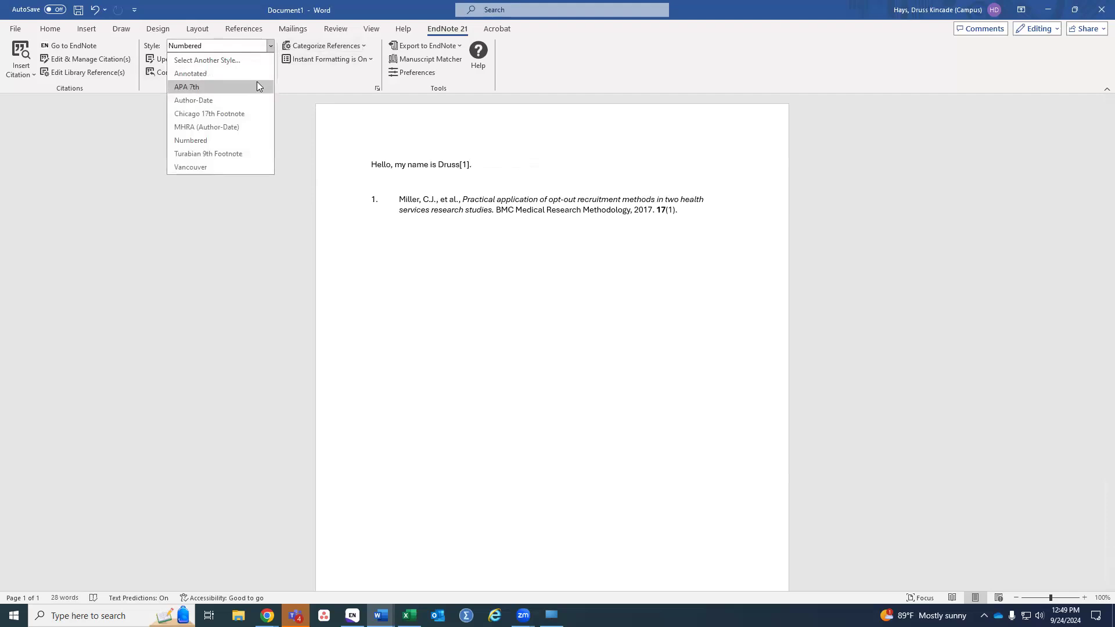
{"action": "left_click", "coordinate": [235, 60]}
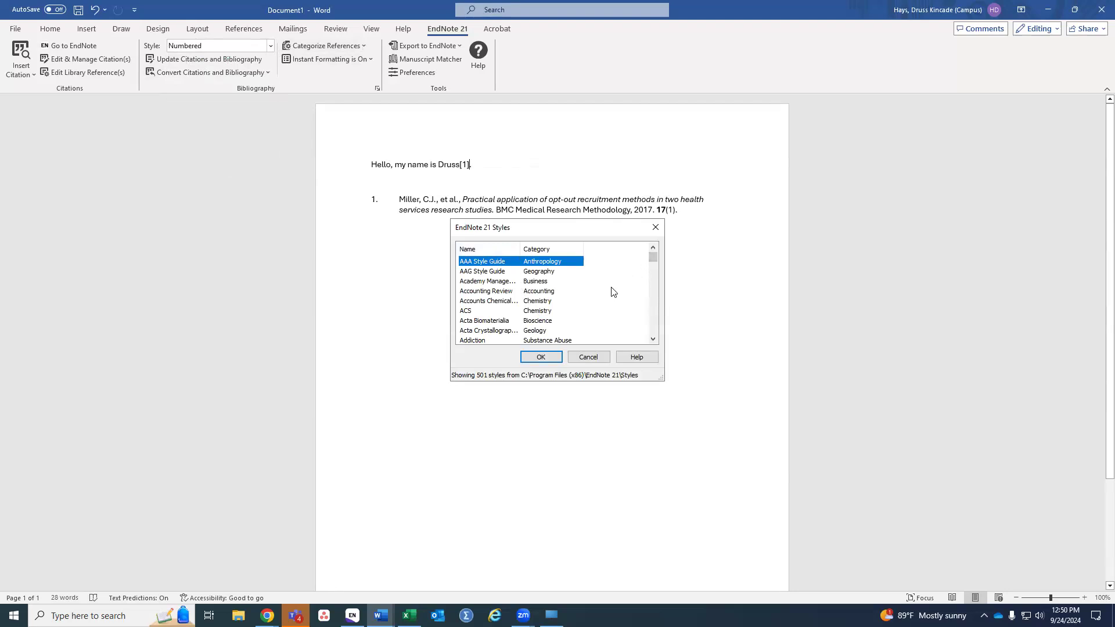
{"action": "scroll", "coordinate": [614, 291], "scroll_direction": "down", "scroll_amount": 9}
{"action": "scroll", "coordinate": [614, 291], "scroll_direction": "up", "scroll_amount": 9}
{"action": "left_click", "coordinate": [655, 227]}
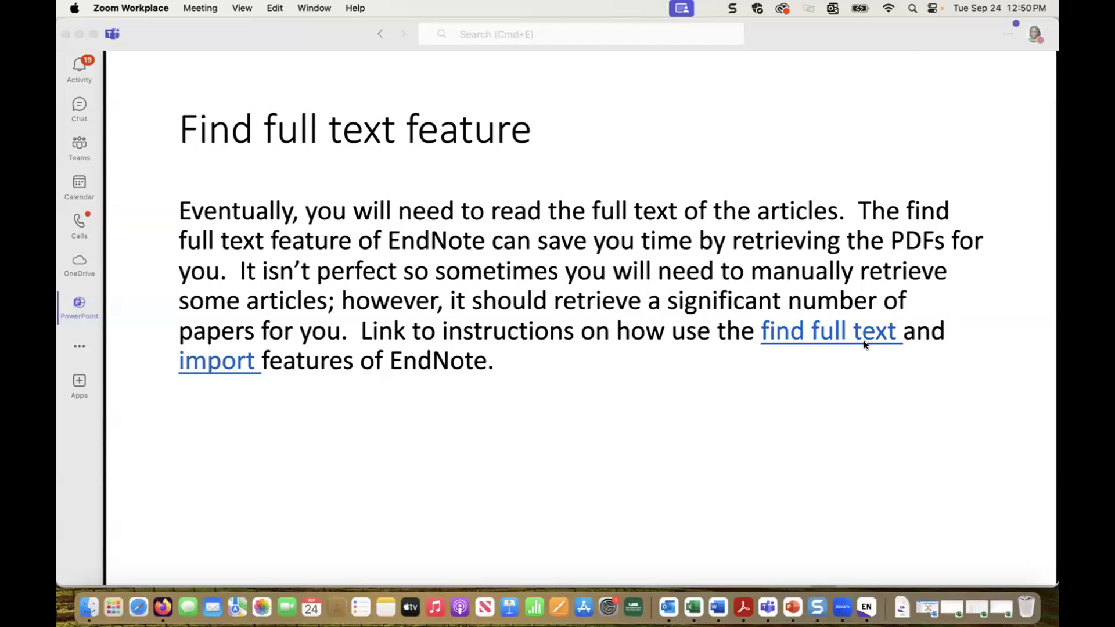
Step: Open the Find Full Text guide, select the OpenURL Path address, and switch to EndNote 20
{"action": "left_click", "coordinate": [786, 331]}
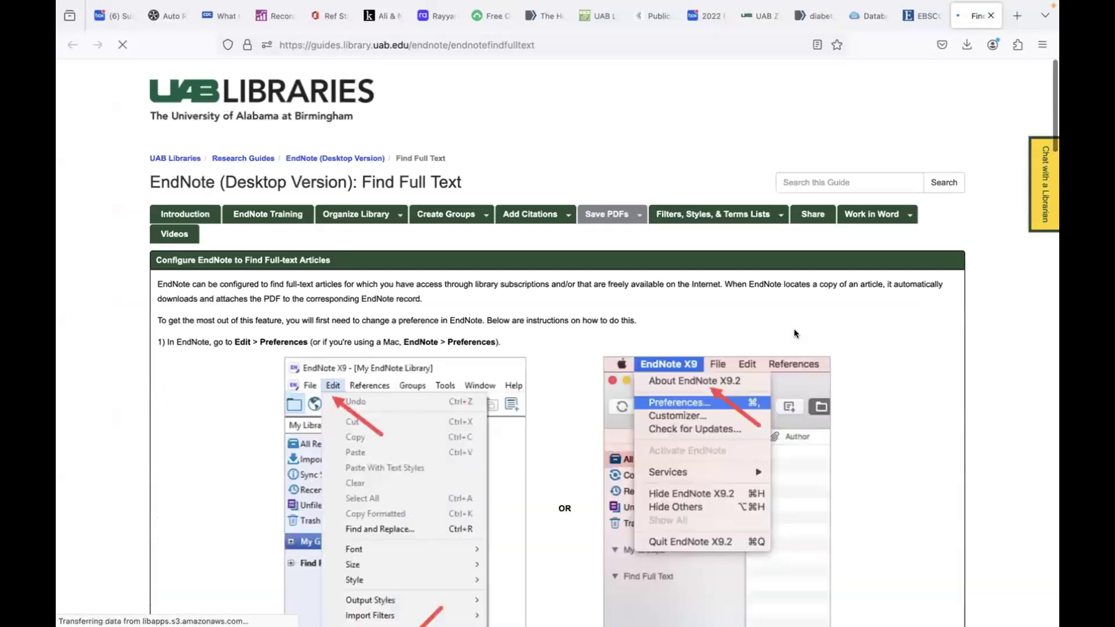
{"action": "scroll", "coordinate": [496, 428], "scroll_direction": "down", "scroll_amount": 3}
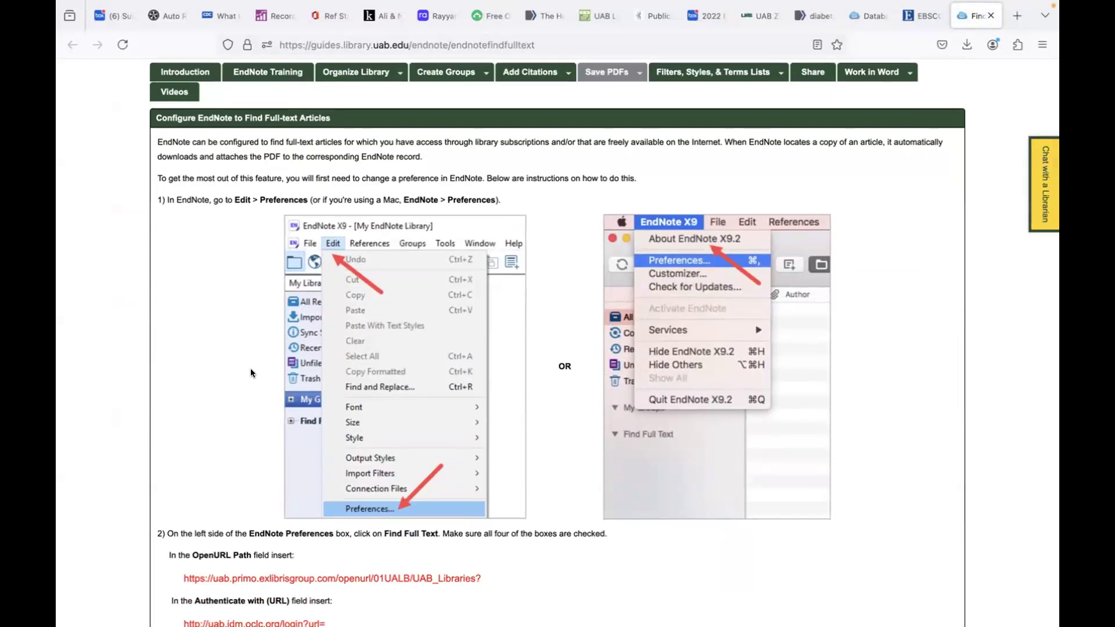
{"action": "scroll", "coordinate": [251, 373], "scroll_direction": "down", "scroll_amount": 3}
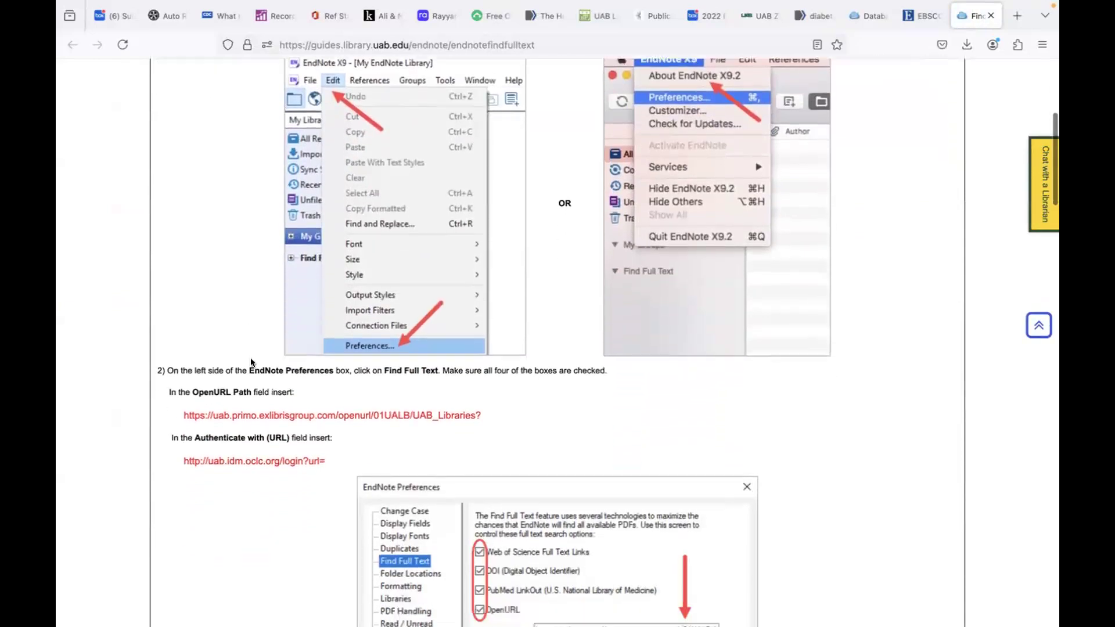
{"action": "scroll", "coordinate": [251, 361], "scroll_direction": "down", "scroll_amount": 1}
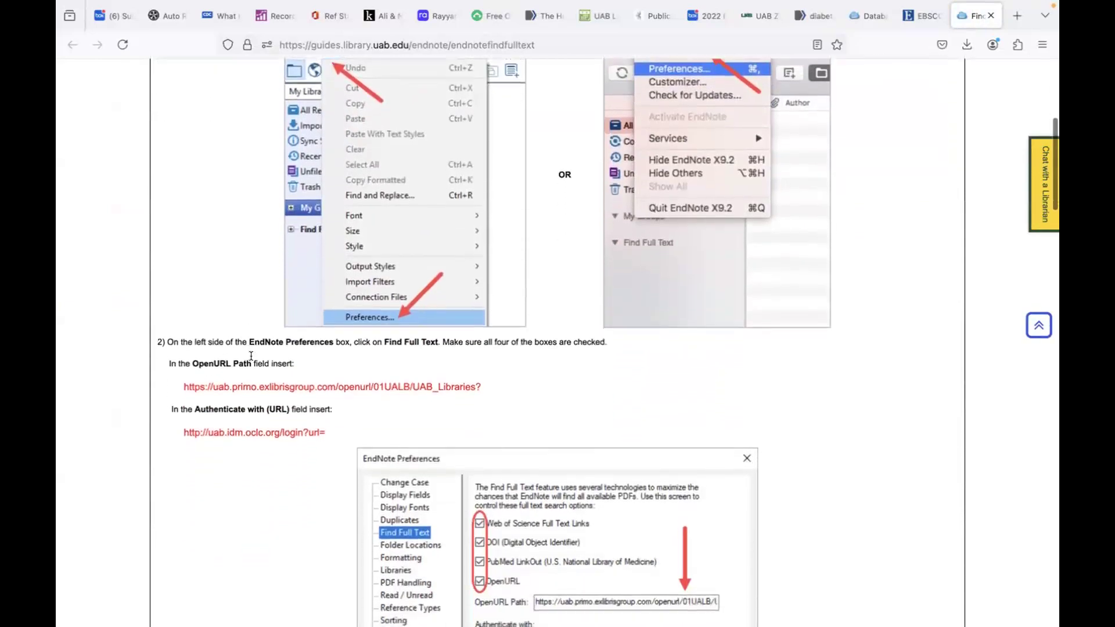
{"action": "left_click_drag", "start_coordinate": [184, 386], "coordinate": [449, 387]}
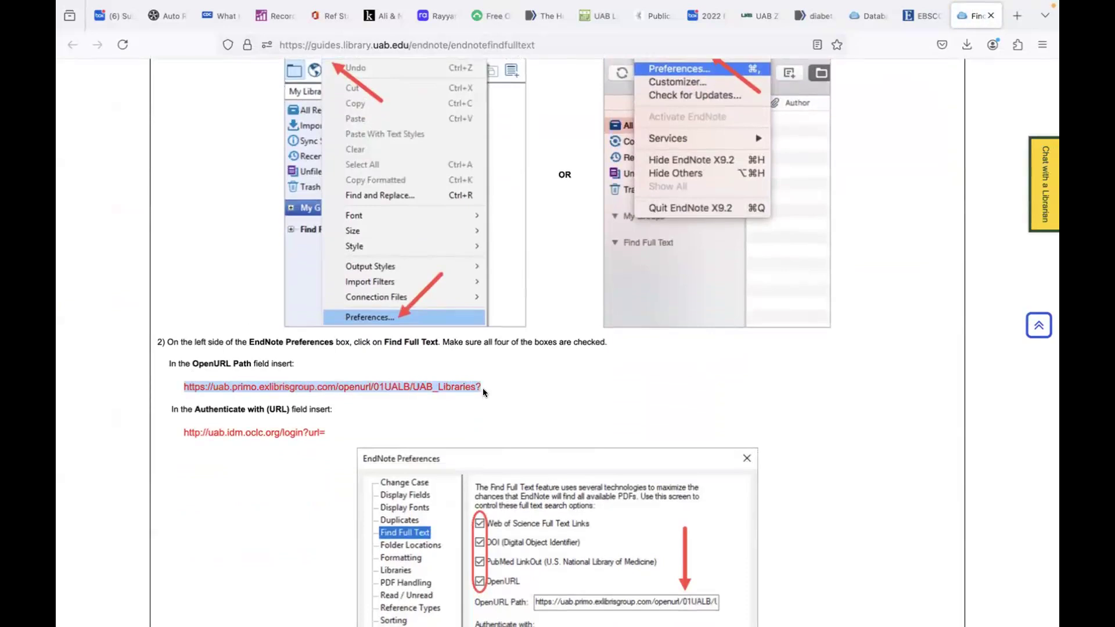
{"action": "mouse_move", "coordinate": [902, 625]}
{"action": "left_click", "coordinate": [866, 607]}
{"action": "mouse_move", "coordinate": [228, 5]}
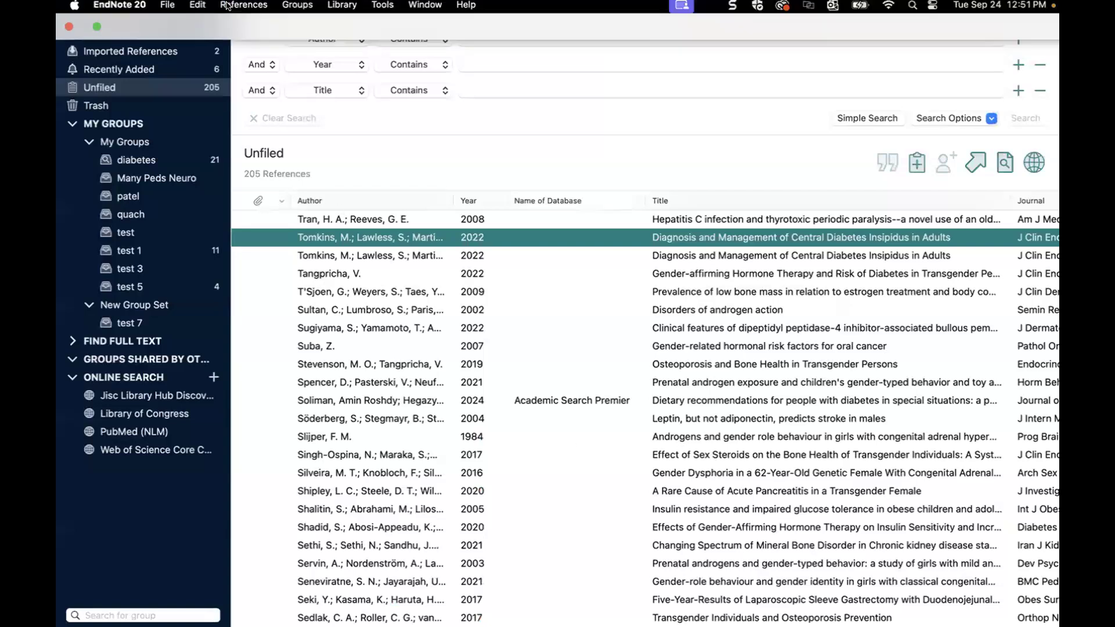
Step: Open EndNote 20's Preferences through the EndNote 20 menu's Settings… item
{"action": "left_click", "coordinate": [126, 7]}
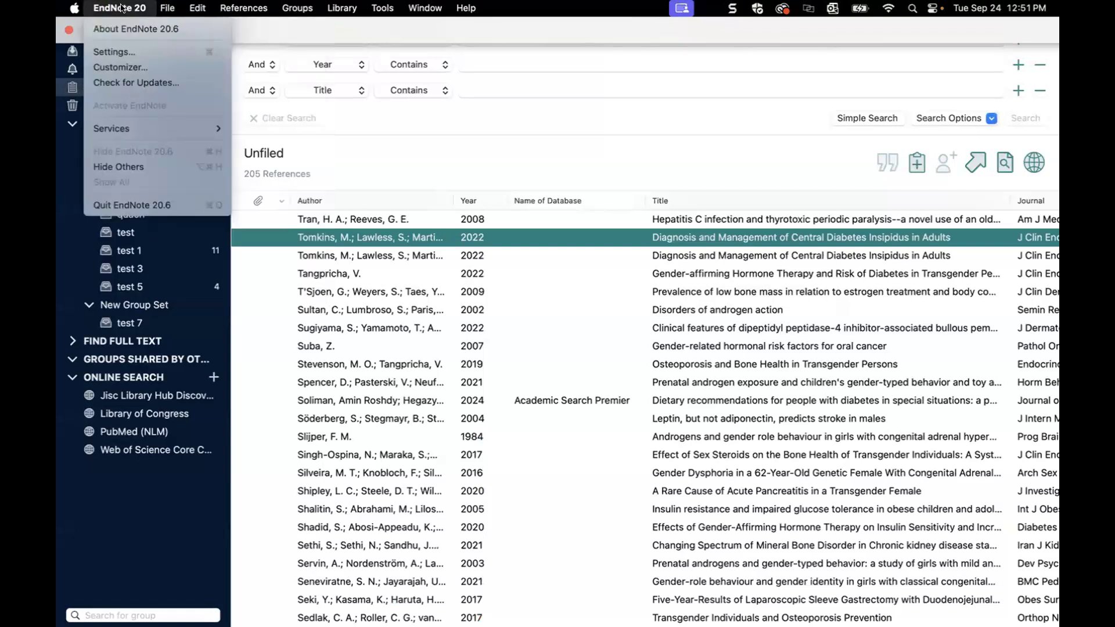
{"action": "left_click", "coordinate": [118, 51]}
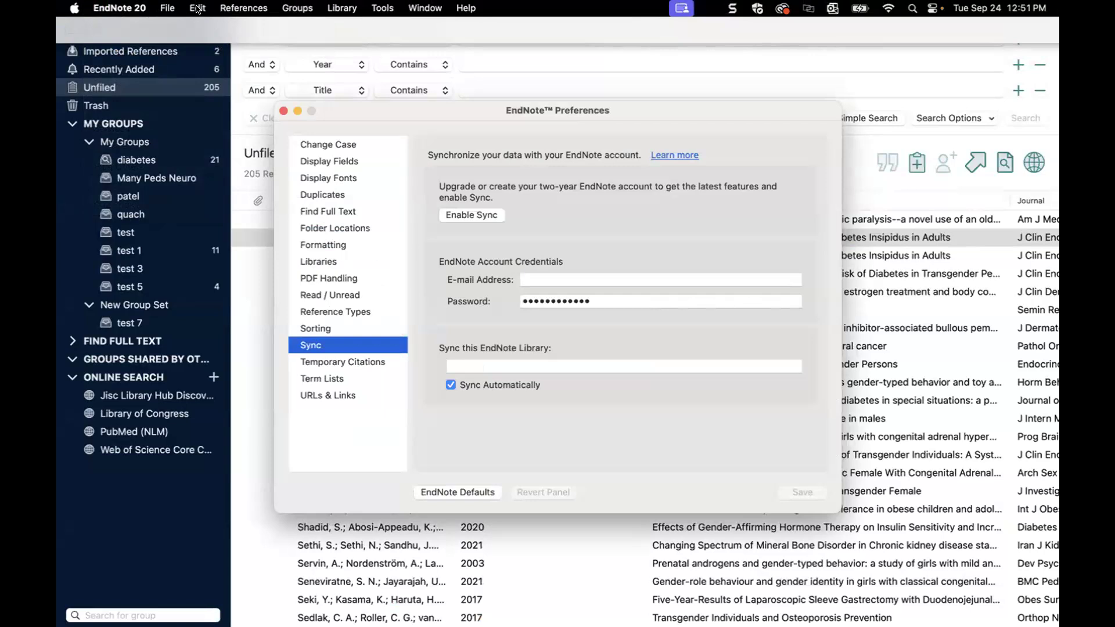
Step: Check EndNote's Find Full Text preferences against the guide: four sources, UAB OpenURL path, authentication URL
{"action": "key", "text": "ctrl+Left"}
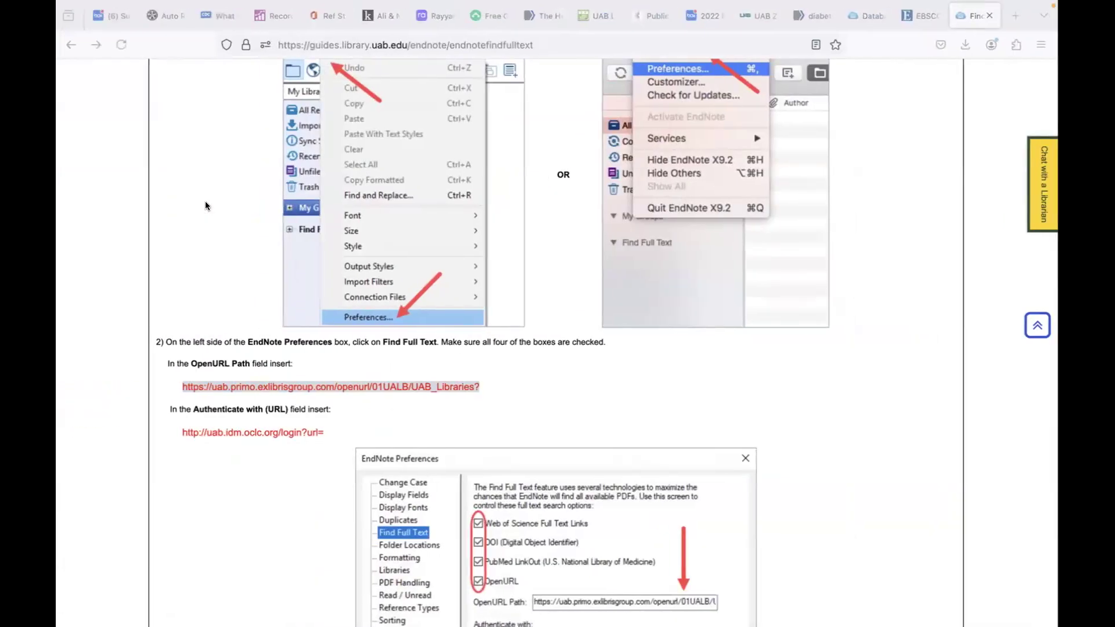
{"action": "scroll", "coordinate": [437, 246], "scroll_direction": "up", "scroll_amount": 3}
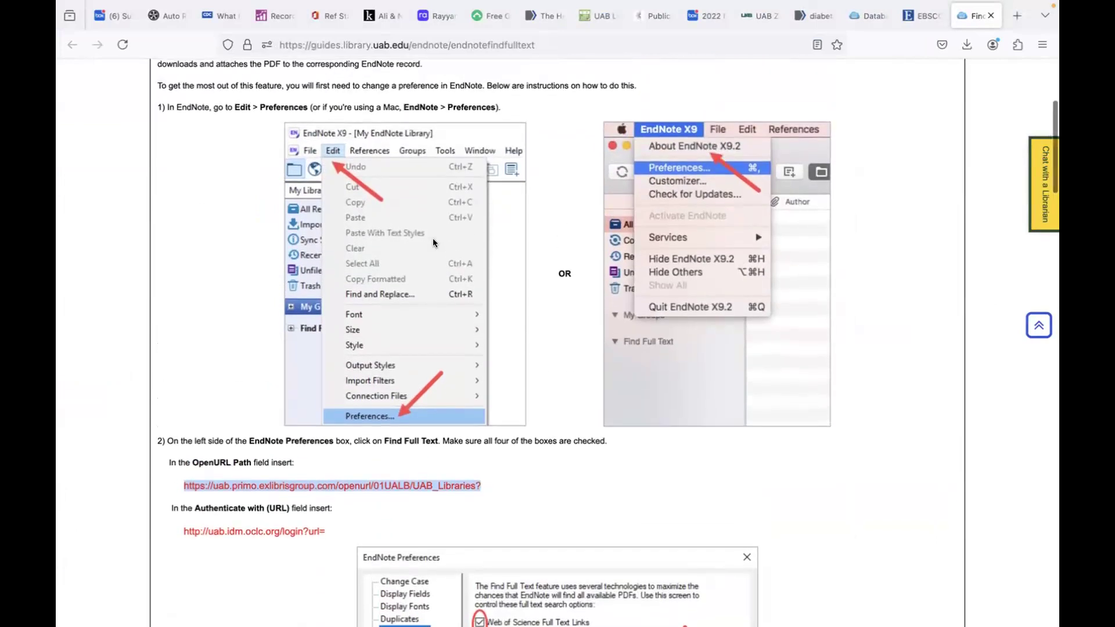
{"action": "scroll", "coordinate": [348, 307], "scroll_direction": "up", "scroll_amount": 3}
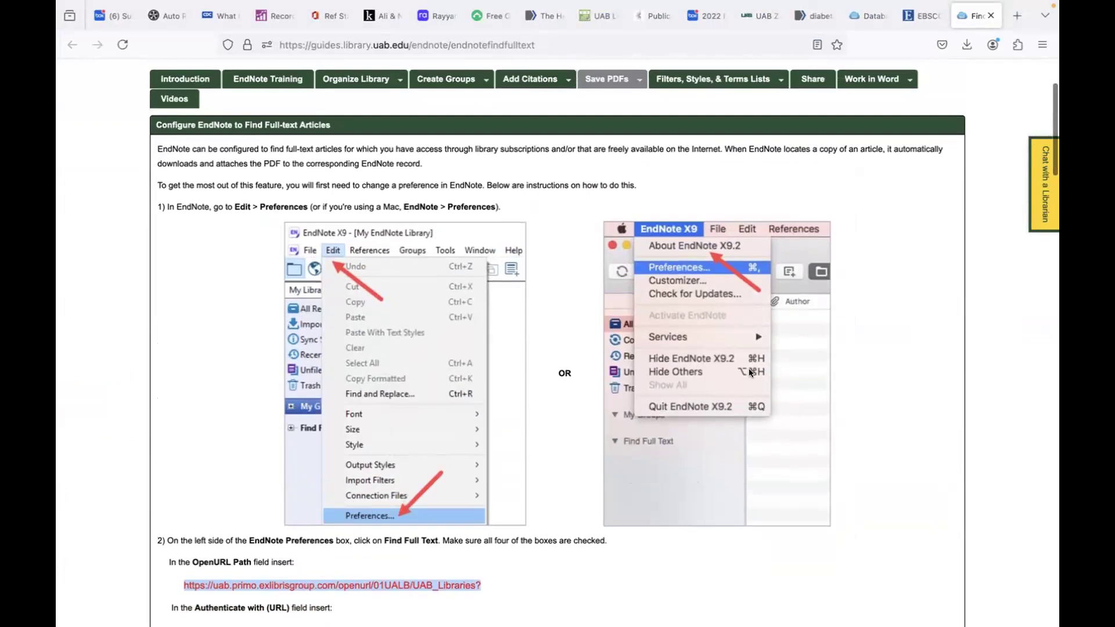
{"action": "key", "text": "ctrl+Right"}
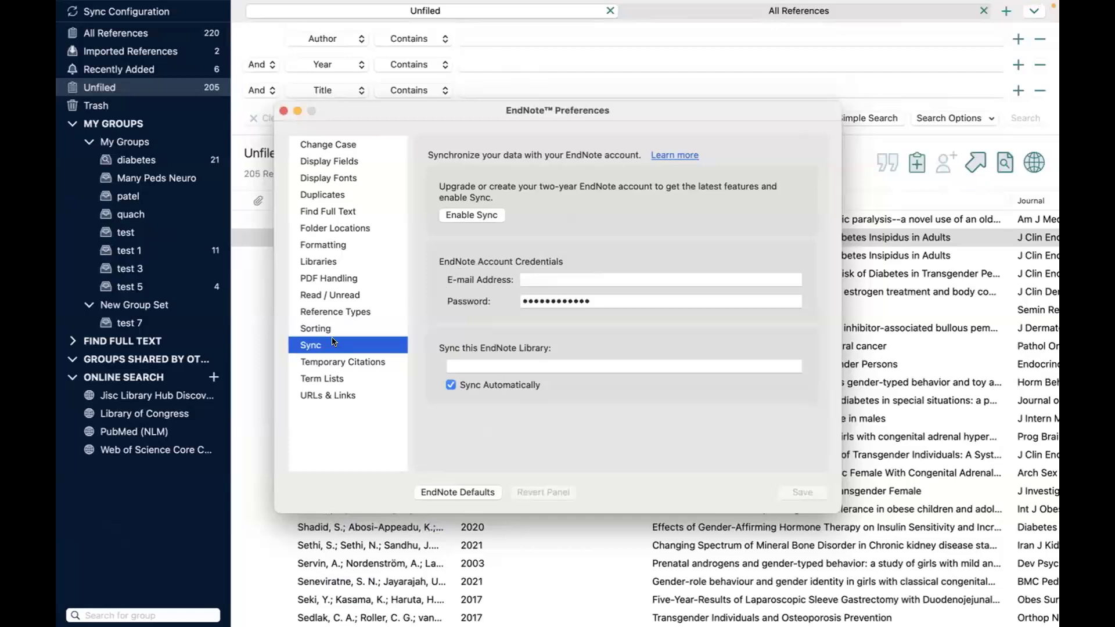
{"action": "left_click", "coordinate": [341, 212]}
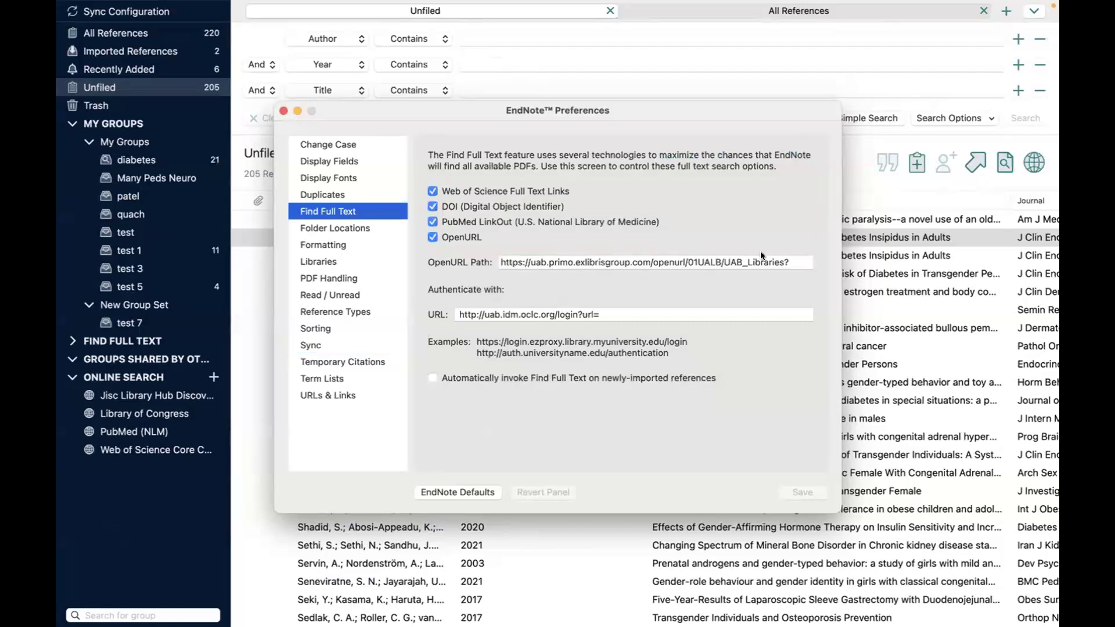
{"action": "key", "text": "ctrl+Left"}
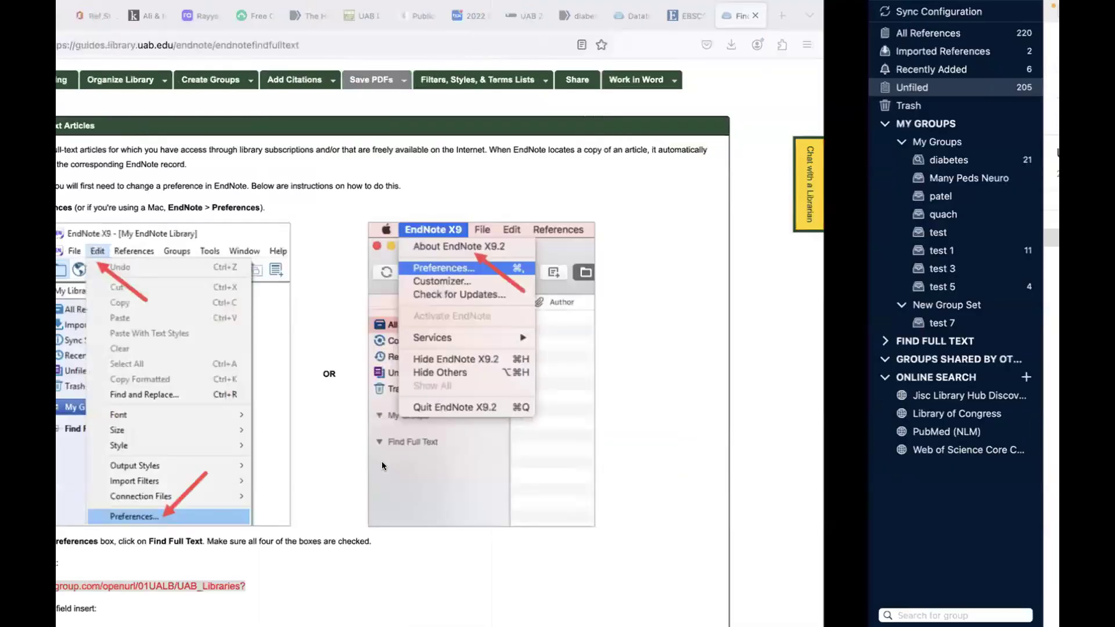
{"action": "scroll", "coordinate": [381, 463], "scroll_direction": "down", "scroll_amount": 8}
{"action": "scroll", "coordinate": [381, 468], "scroll_direction": "up", "scroll_amount": 1}
{"action": "left_click_drag", "start_coordinate": [183, 223], "coordinate": [329, 224]}
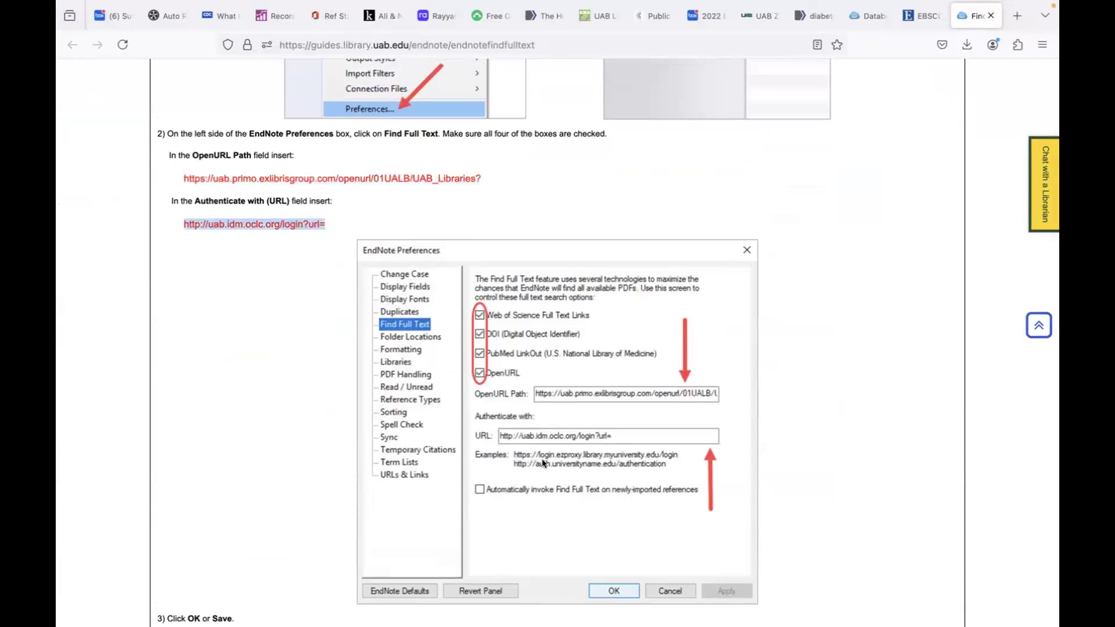
{"action": "key", "text": "ctrl+Right"}
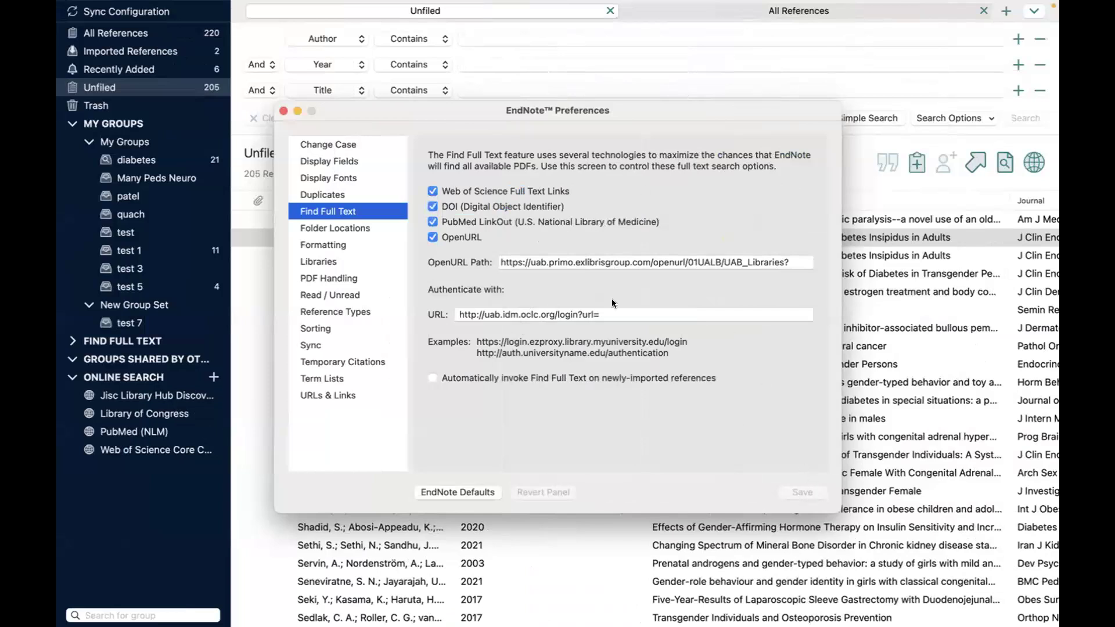
Step: Close Preferences and select test 1's references from Becerra-Fernández 2014 through Auer 2018
{"action": "left_click", "coordinate": [284, 111]}
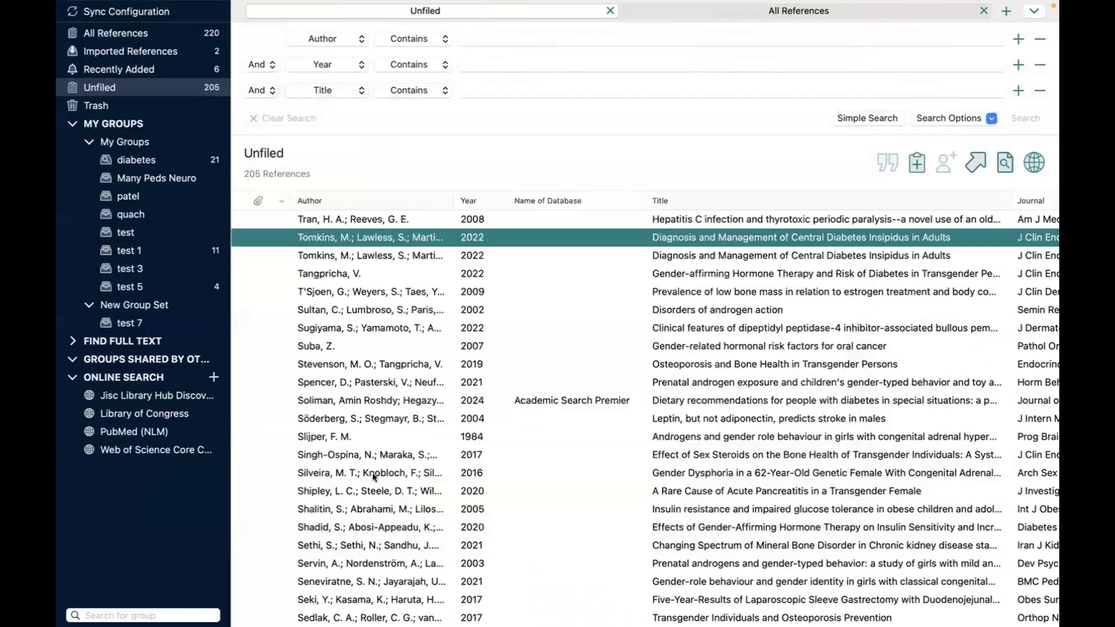
{"action": "left_click", "coordinate": [138, 251]}
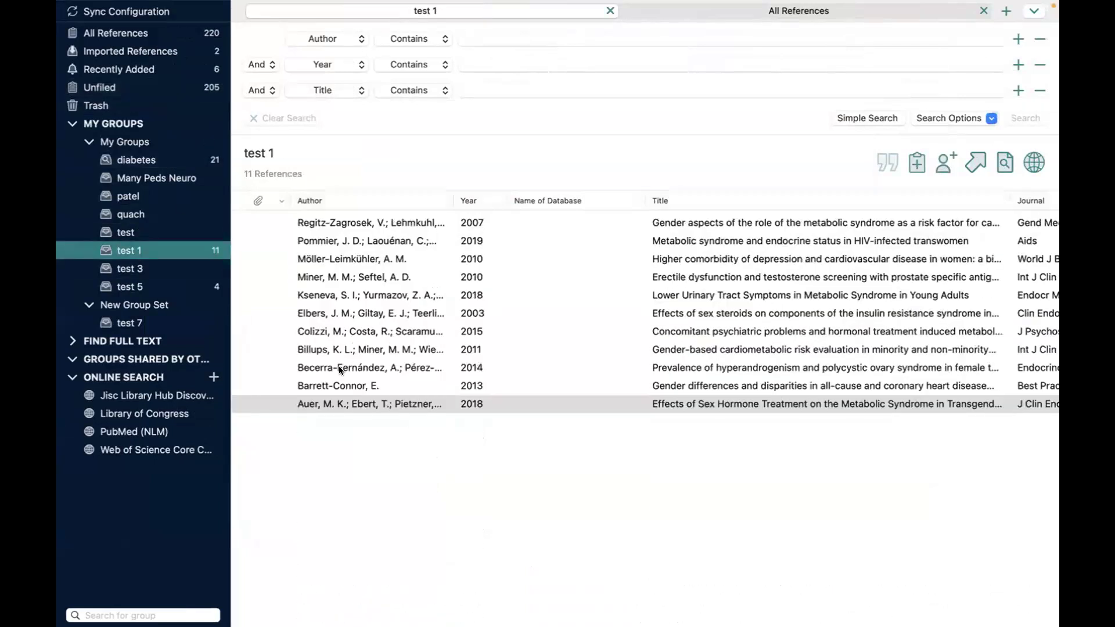
{"action": "left_click", "coordinate": [341, 367]}
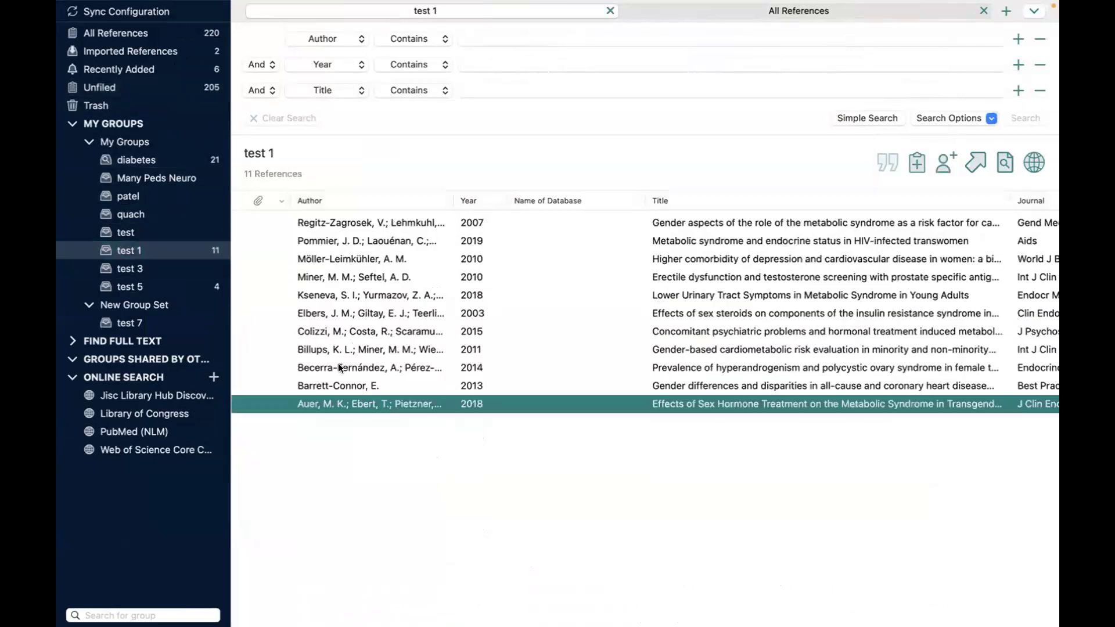
{"action": "left_click", "coordinate": [350, 404], "text": "shift"}
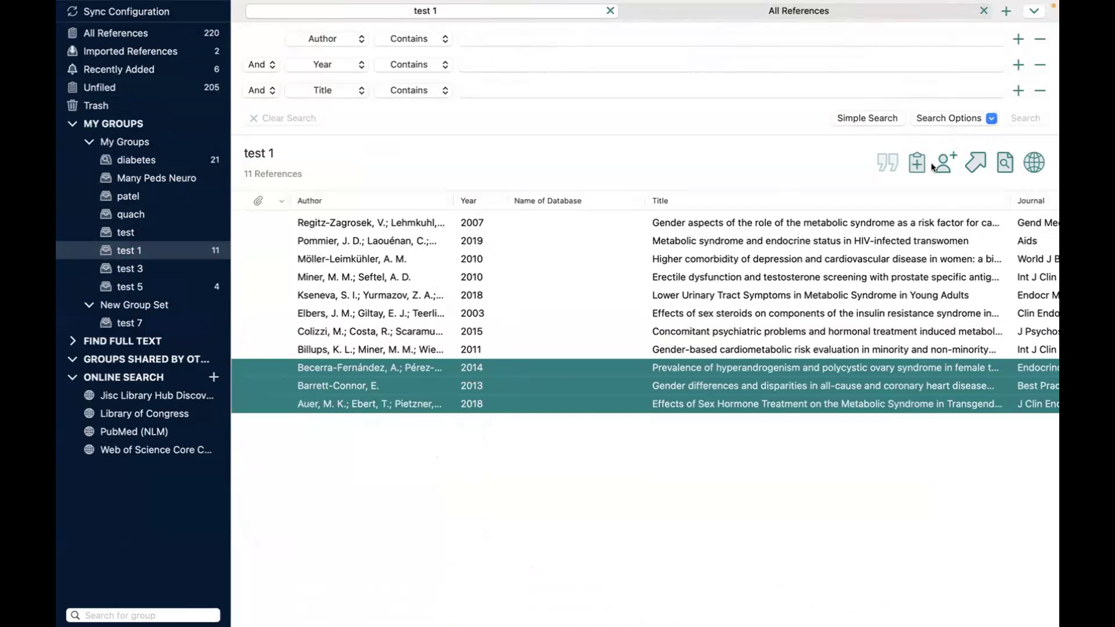
Step: Run Find Full Text on the three references, signing in with BlazerID, password and Duo confirmation
{"action": "left_click", "coordinate": [999, 161]}
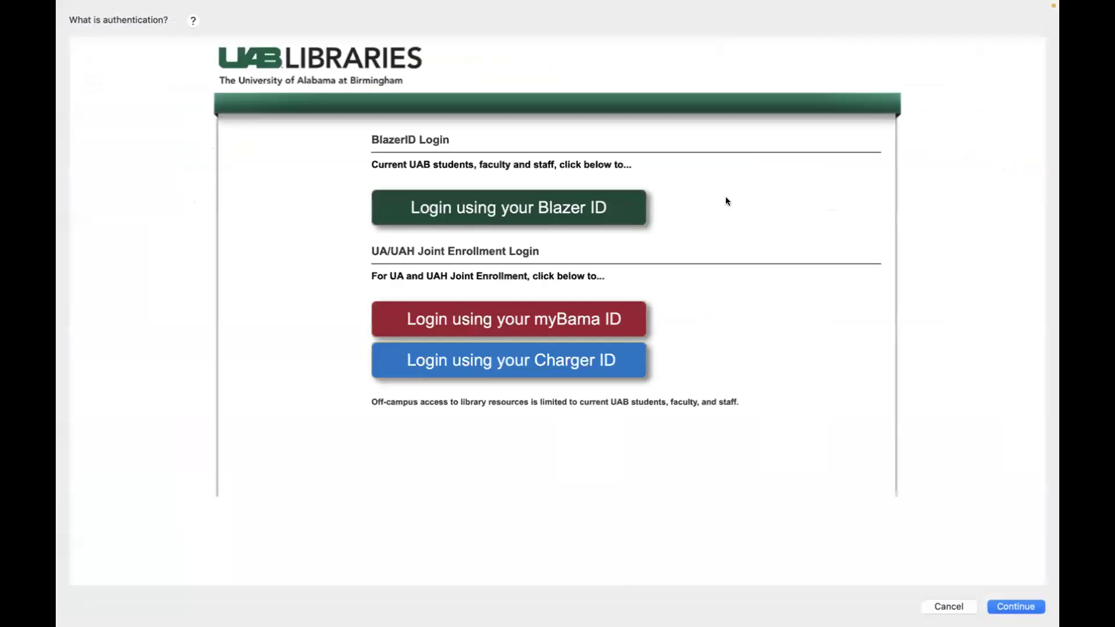
{"action": "left_click", "coordinate": [604, 221]}
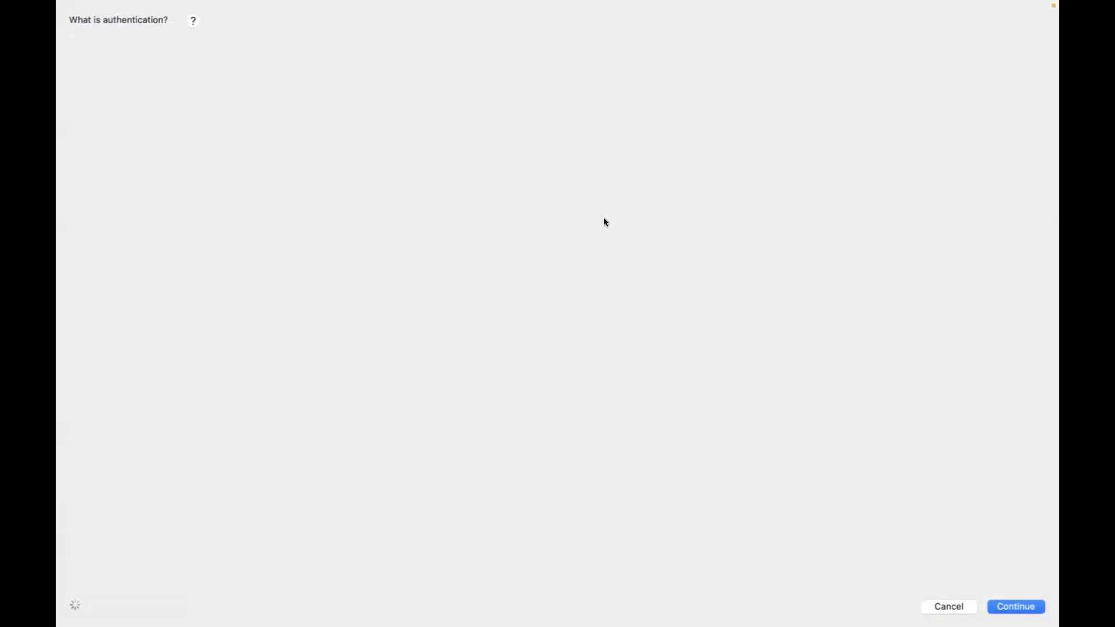
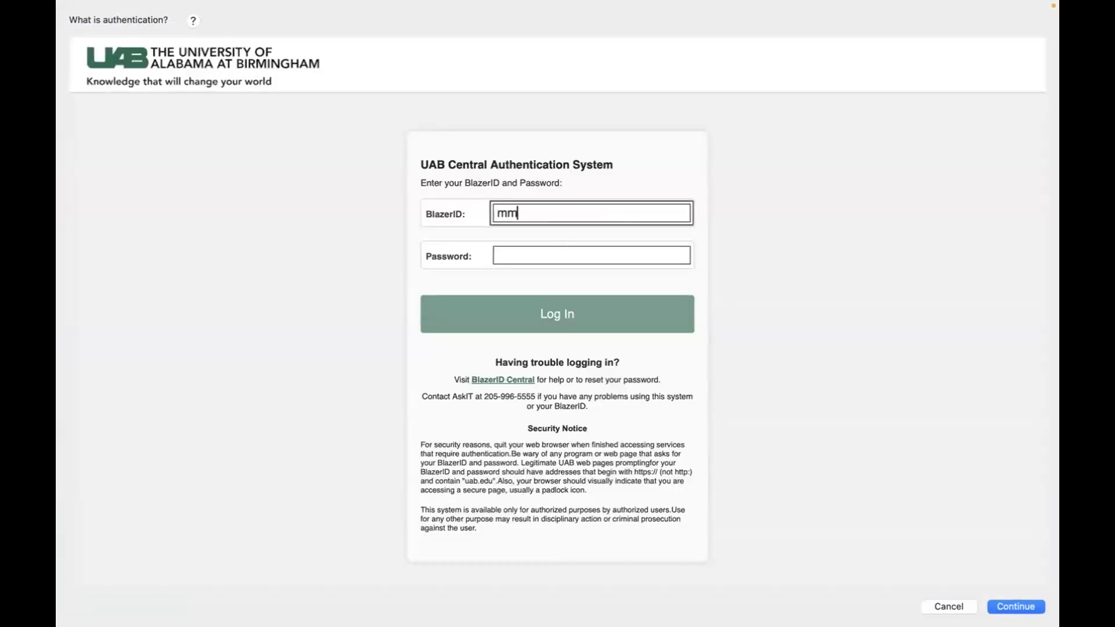
{"action": "left_click", "coordinate": [550, 258]}
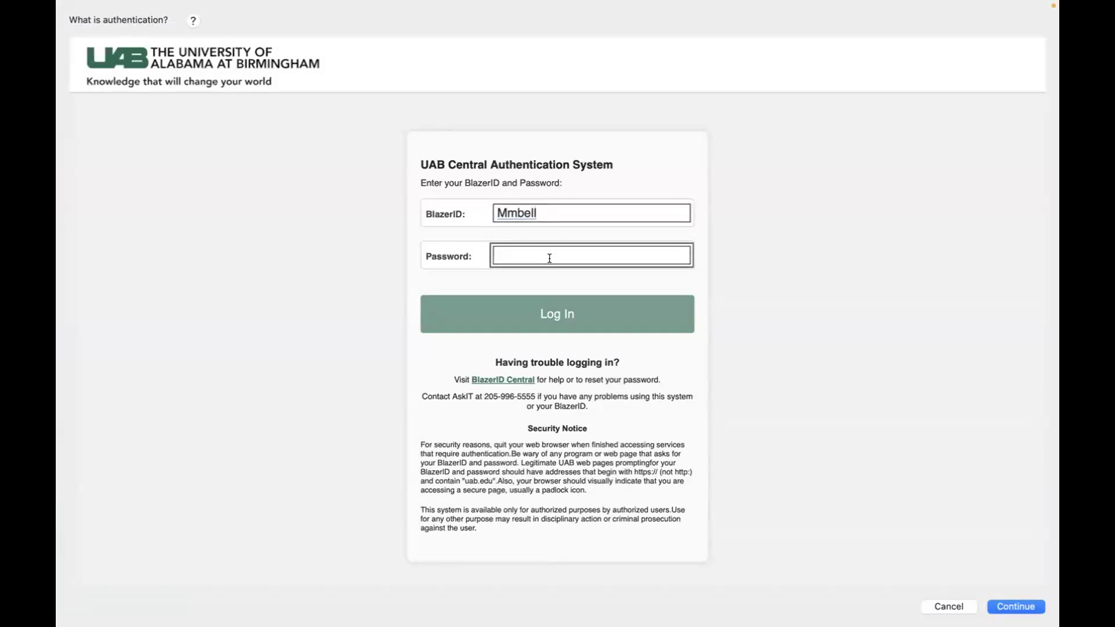
{"action": "type", "text": "**********************"}
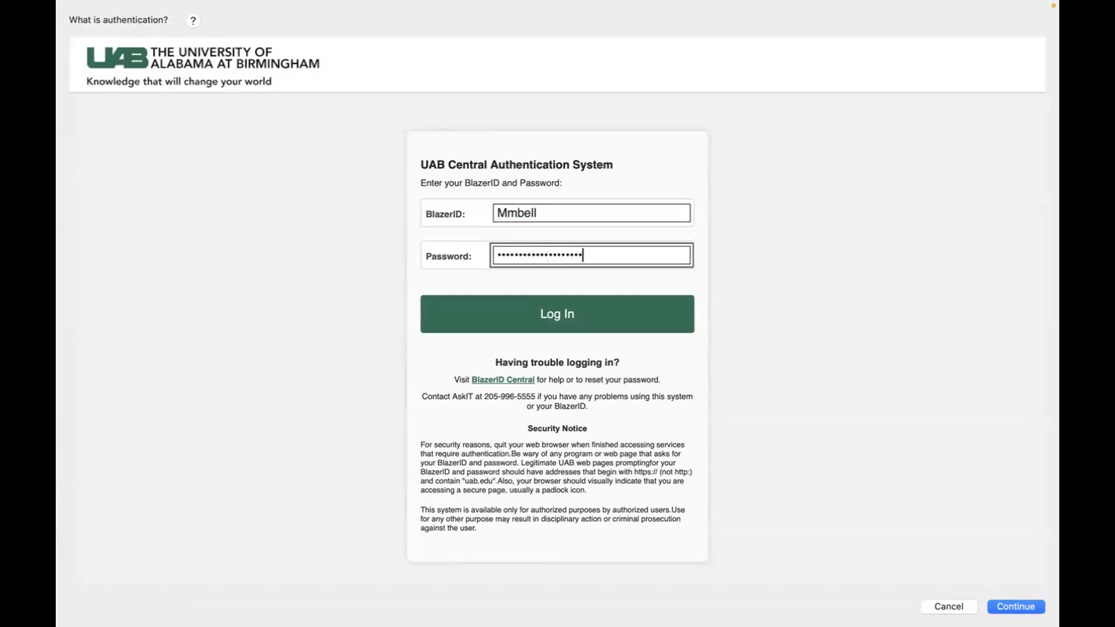
{"action": "type", "text": "***"}
{"action": "left_click", "coordinate": [567, 309]}
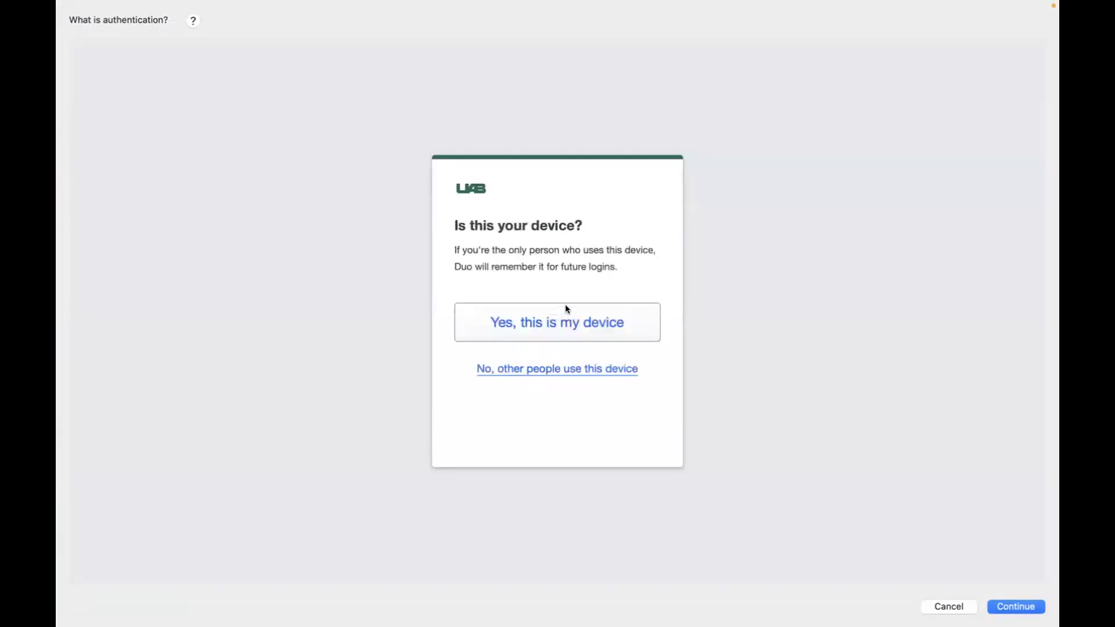
{"action": "left_click", "coordinate": [566, 314]}
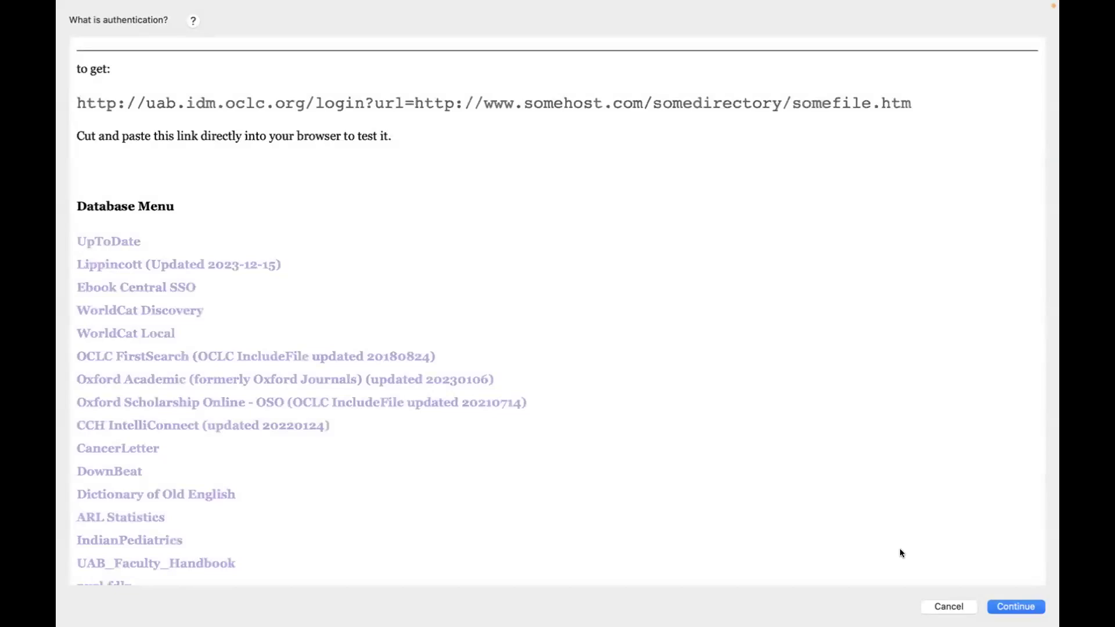
{"action": "left_click", "coordinate": [1014, 607]}
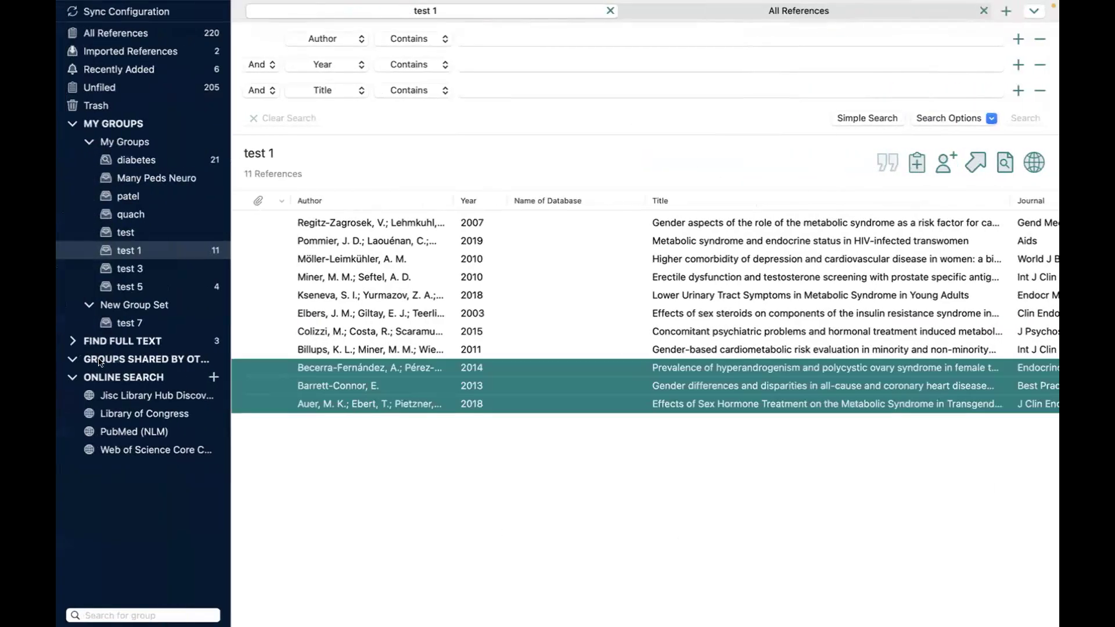
Step: Expand the Find Full Text results (two PDFs found, one not found) and open Auer 2018
{"action": "left_click", "coordinate": [72, 337]}
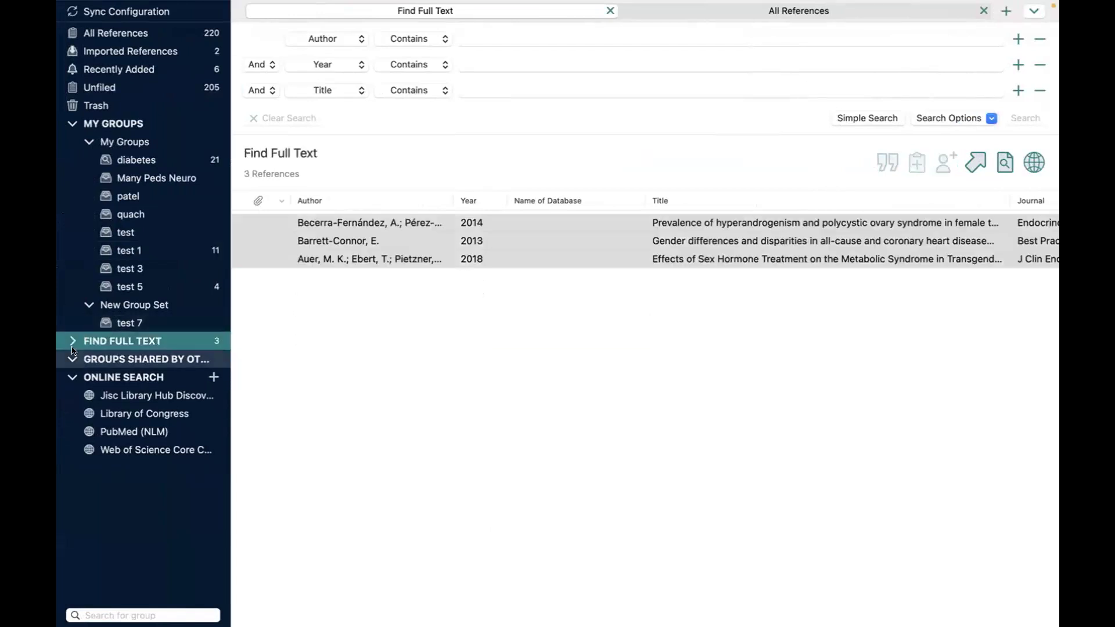
{"action": "left_click", "coordinate": [72, 340]}
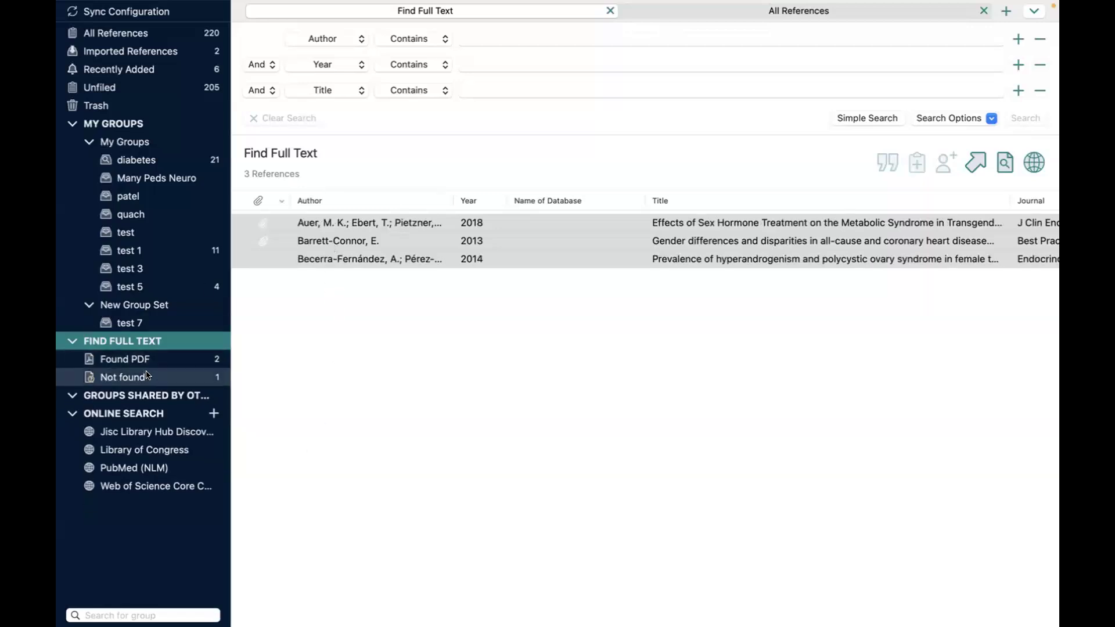
{"action": "left_click", "coordinate": [322, 223]}
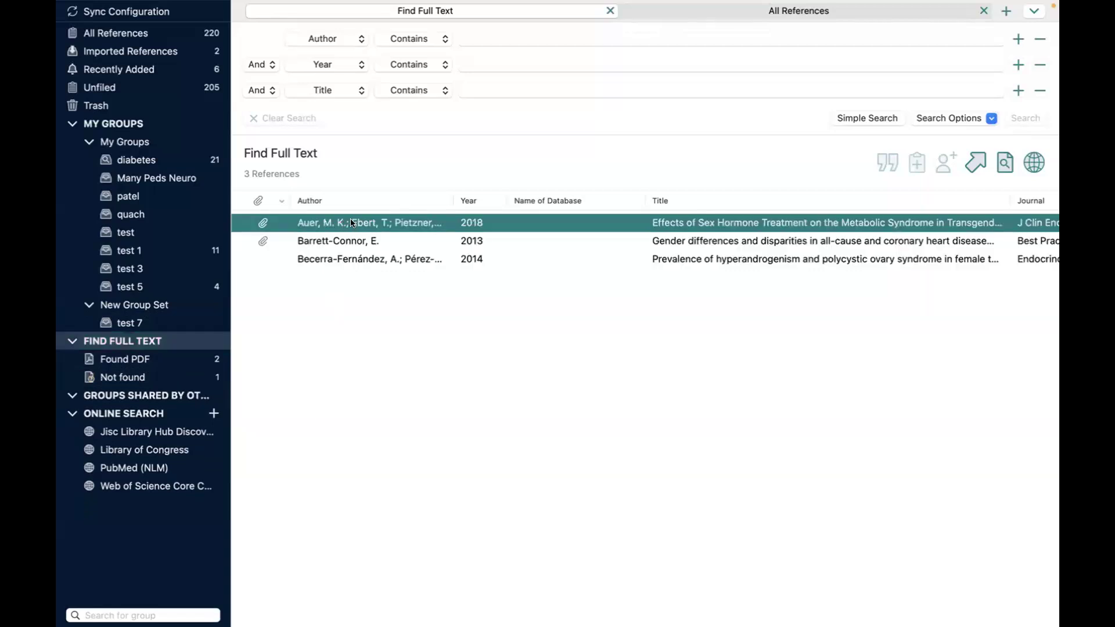
{"action": "double_click", "coordinate": [353, 223]}
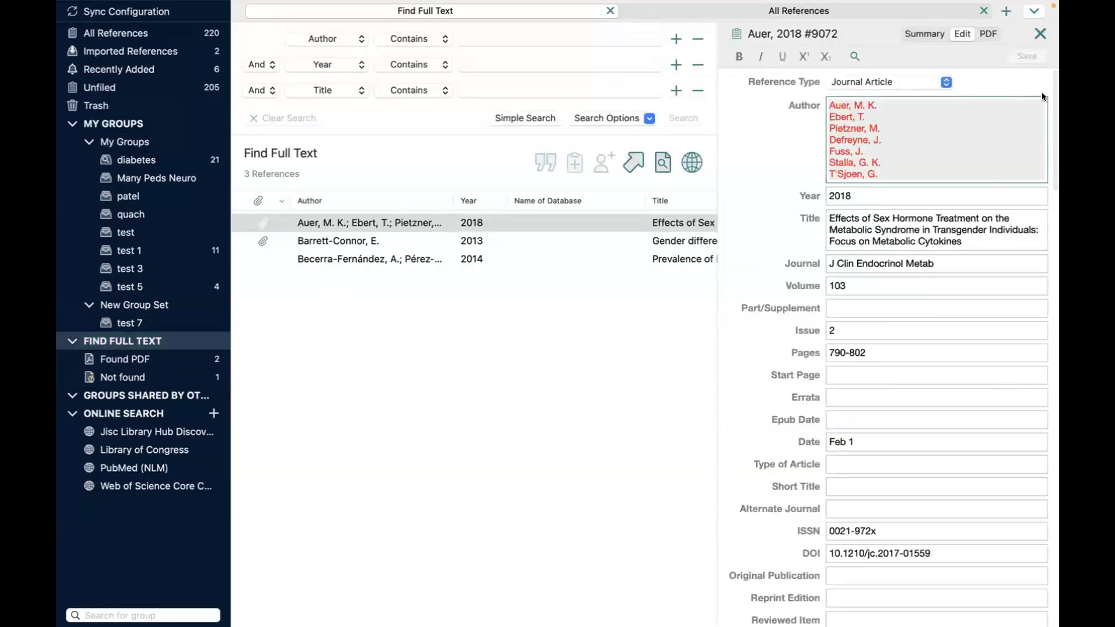
Step: View the Auer 2018 attached PDF, then return via Firefox to the Find full text slide
{"action": "left_click", "coordinate": [988, 33]}
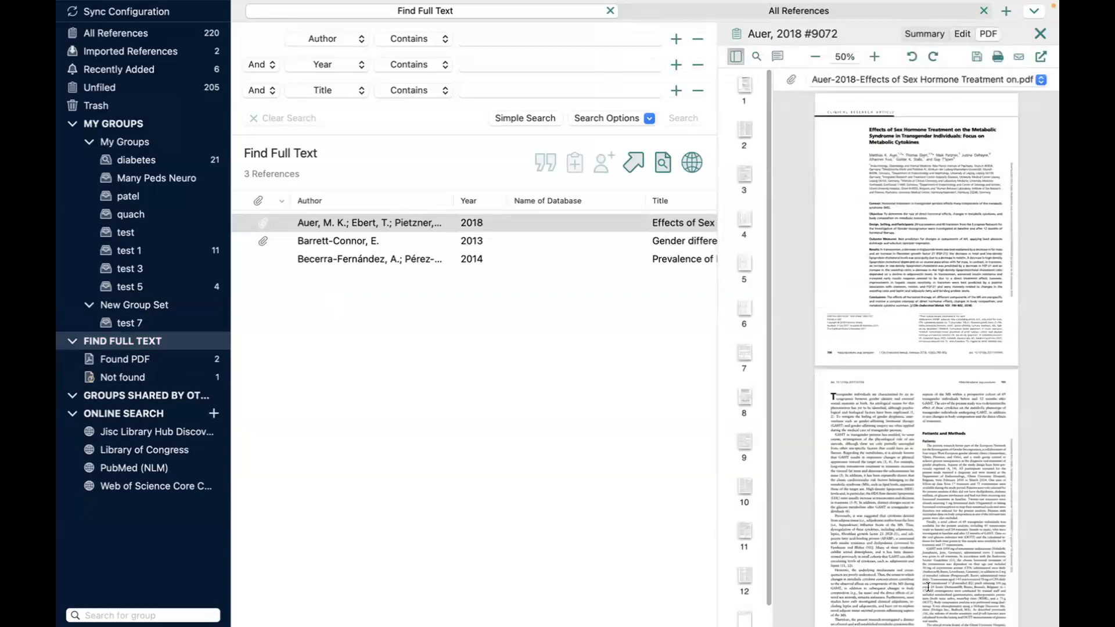
{"action": "scroll", "coordinate": [931, 440], "scroll_direction": "down", "scroll_amount": 3}
{"action": "scroll", "coordinate": [932, 440], "scroll_direction": "up", "scroll_amount": 3}
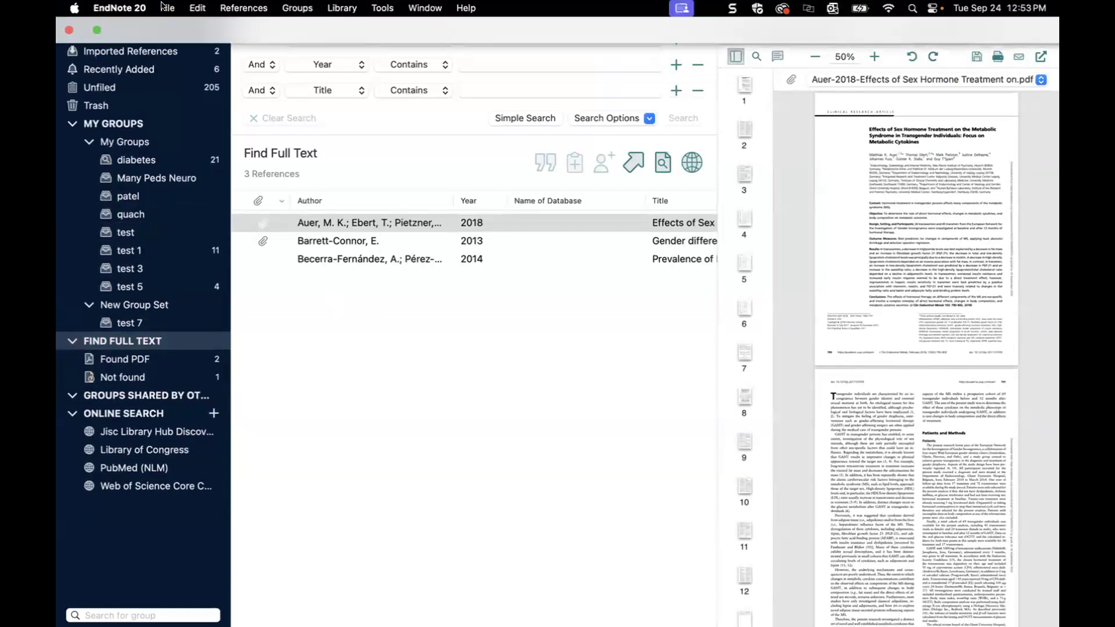
{"action": "key", "text": "ctrl+Left"}
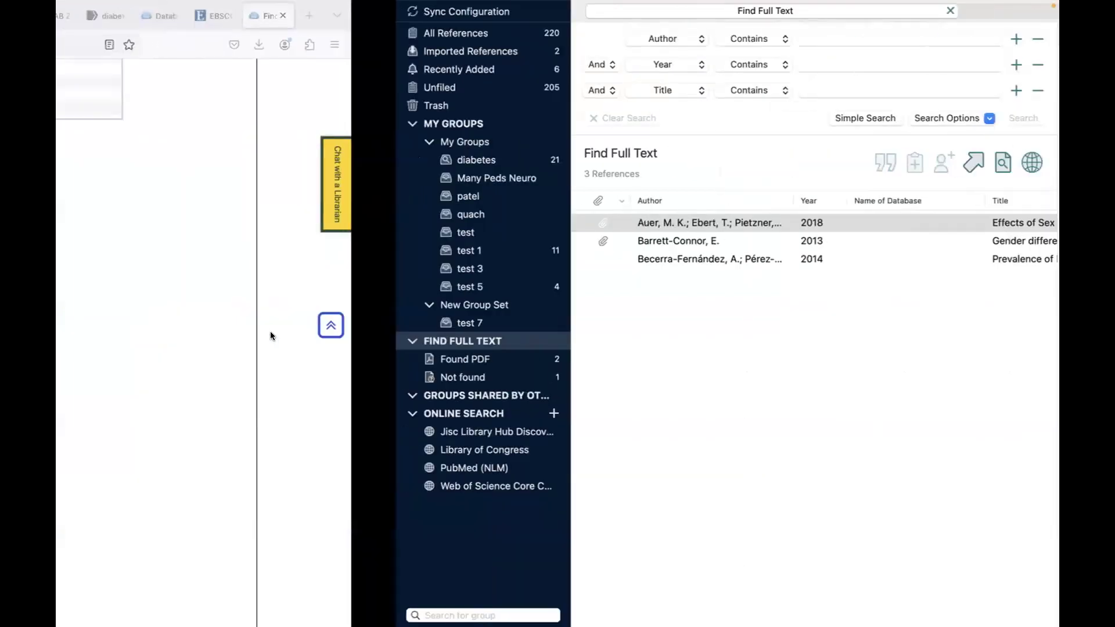
{"action": "key", "text": "ctrl+Left"}
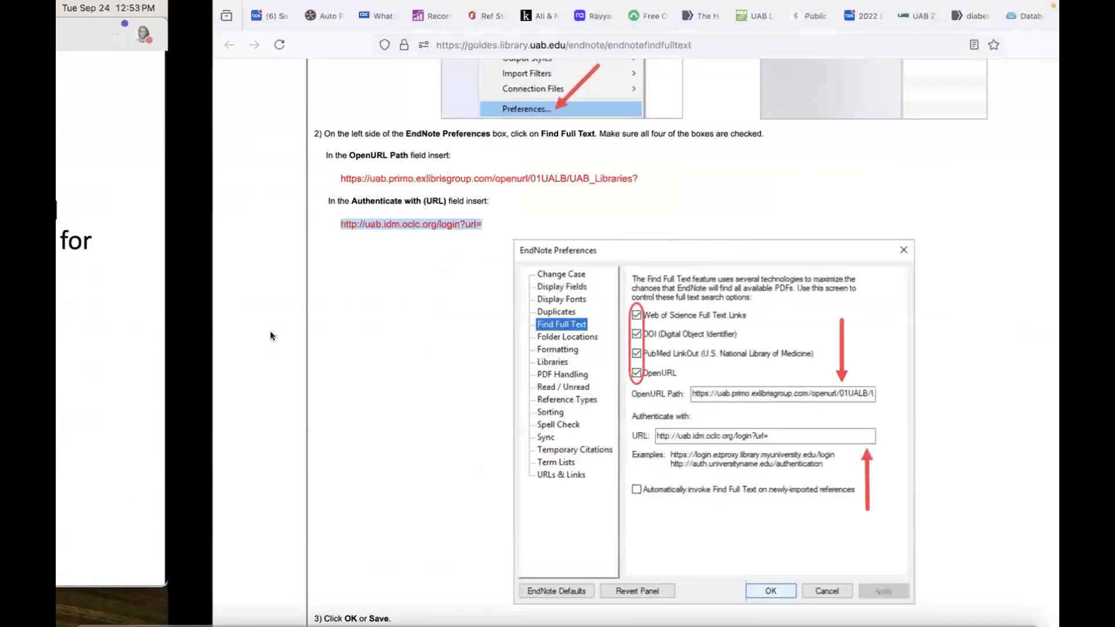